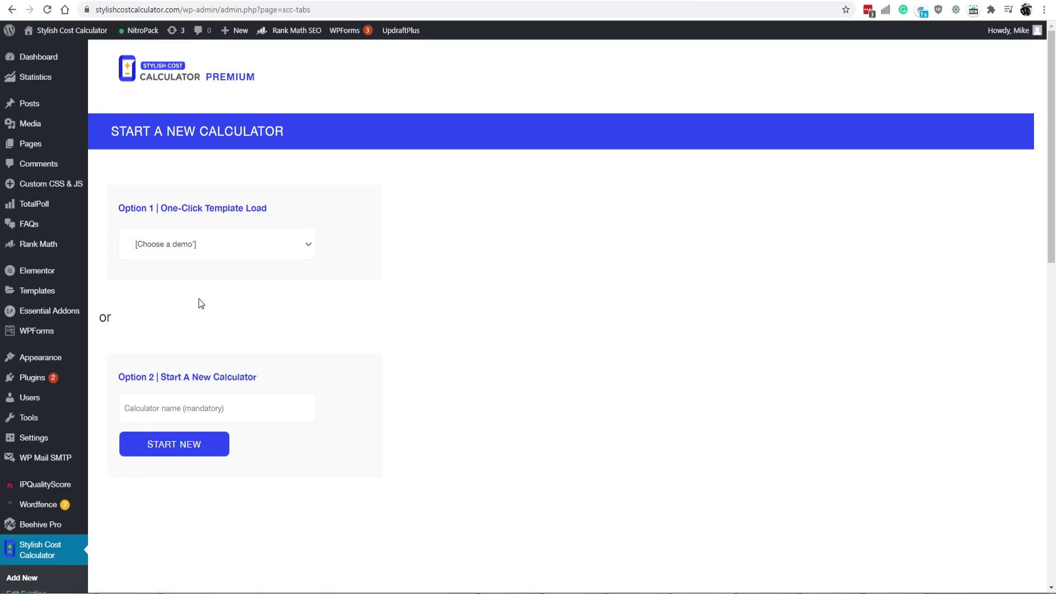
Start a new blank calculator named 'Elements Tutorial Video' from Option 2.
{"action": "left_click", "coordinate": [160, 401]}
{"action": "type", "text": "Elements Tutorial Video"}
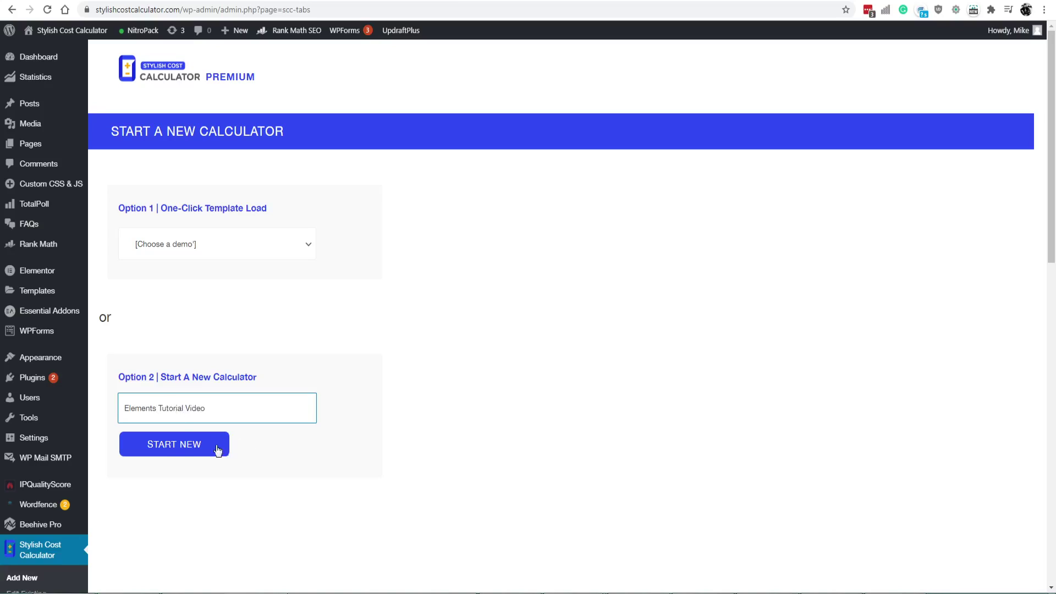
{"action": "left_click", "coordinate": [220, 448]}
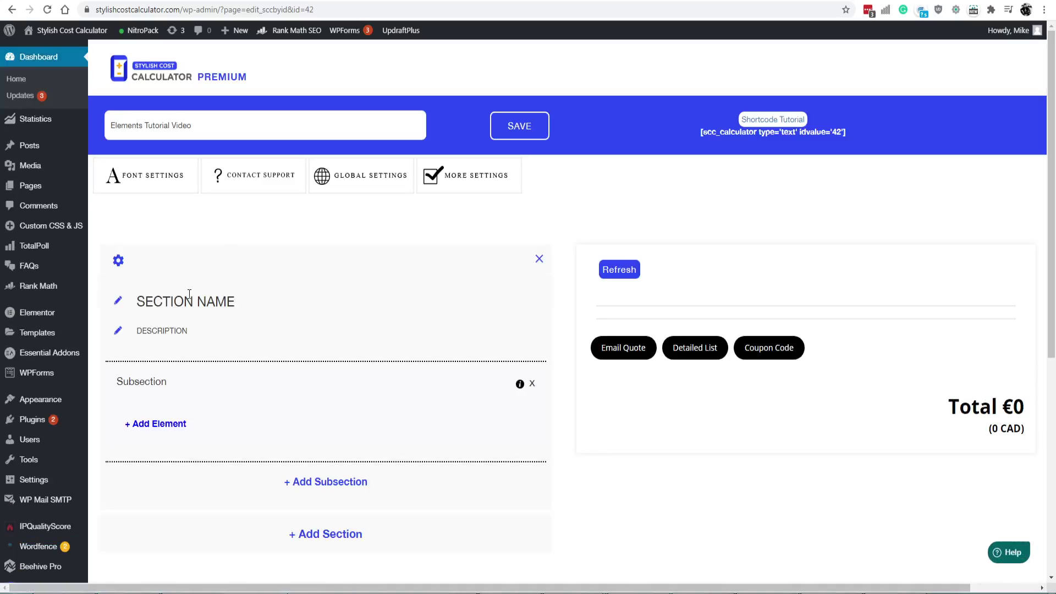
Add a Dropdown Menu element titled 'Group of products' to the subsection.
{"action": "left_click_drag", "start_coordinate": [170, 302], "coordinate": [199, 344]}
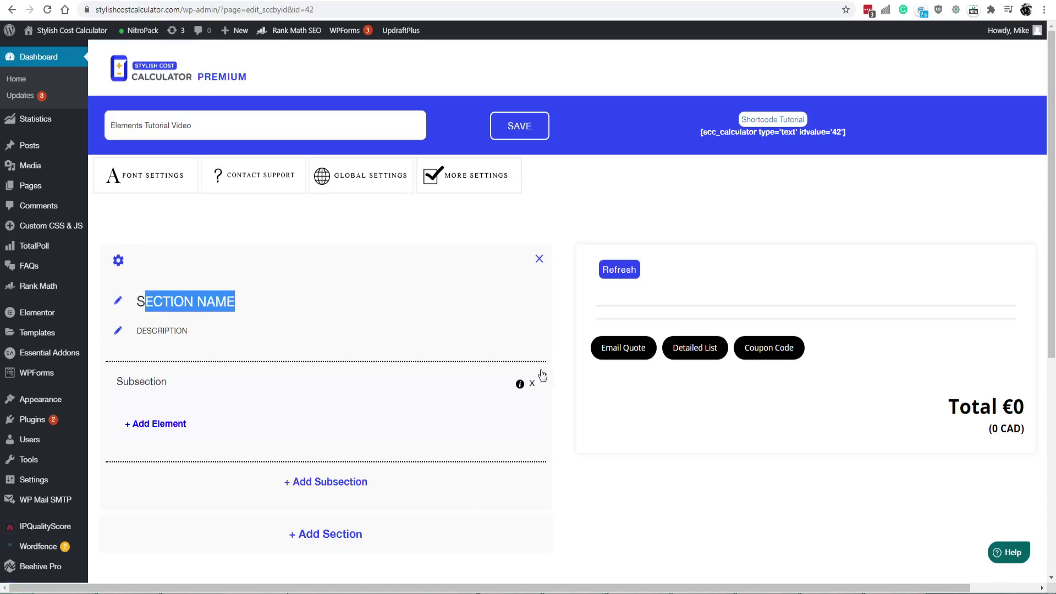
{"action": "left_click", "coordinate": [175, 423]}
{"action": "scroll", "coordinate": [328, 395], "scroll_direction": "down", "scroll_amount": 2}
{"action": "left_click", "coordinate": [172, 392]}
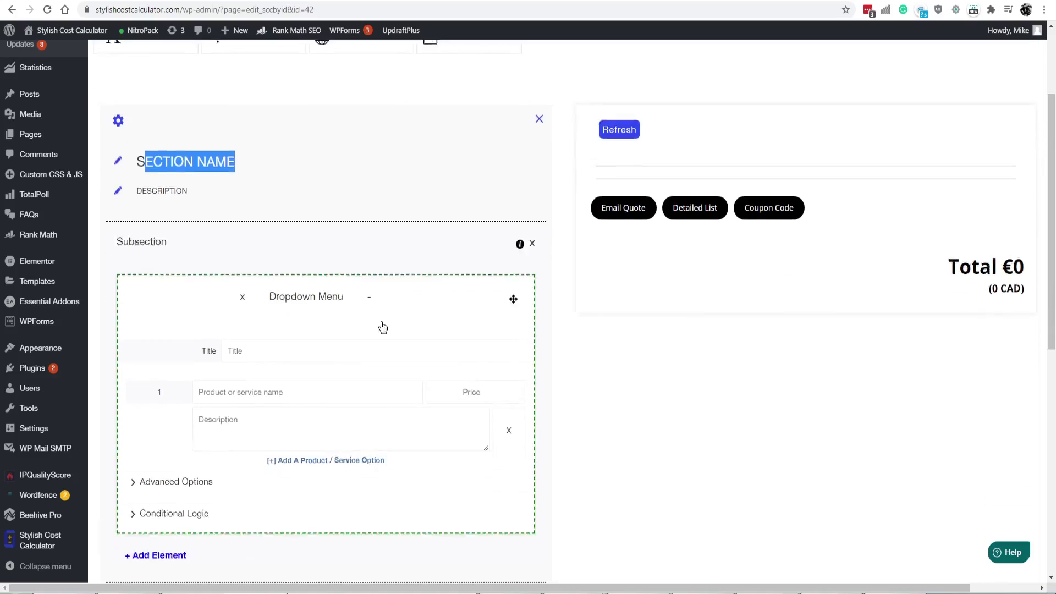
{"action": "scroll", "coordinate": [330, 275], "scroll_direction": "down", "scroll_amount": 5}
{"action": "left_click", "coordinate": [242, 108]}
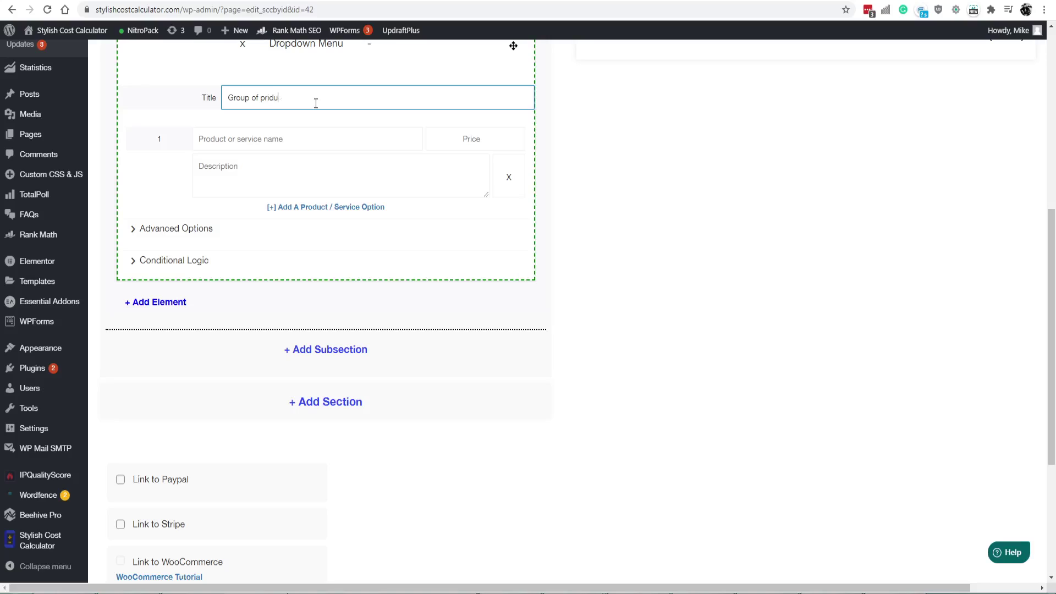
{"action": "type", "text": "Group of products"}
Give the dropdown the options Product 1 at 100 and Product 2 at 200.
{"action": "key", "text": "Tab"}
{"action": "type", "text": "Pr"}
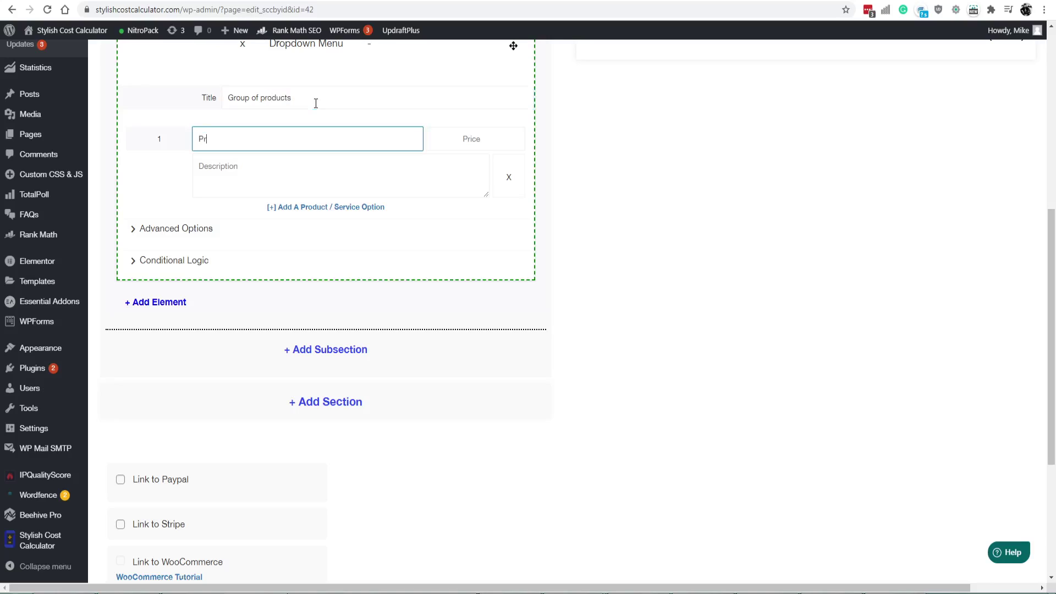
{"action": "type", "text": "oduct 1"}
{"action": "key", "text": "Tab"}
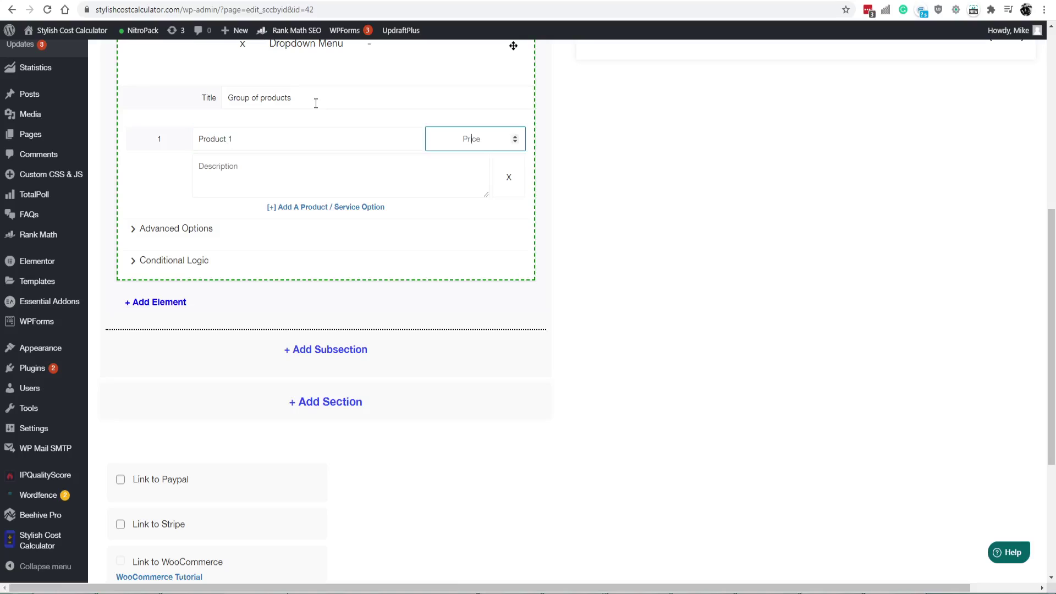
{"action": "type", "text": "100"}
{"action": "left_click", "coordinate": [300, 208]}
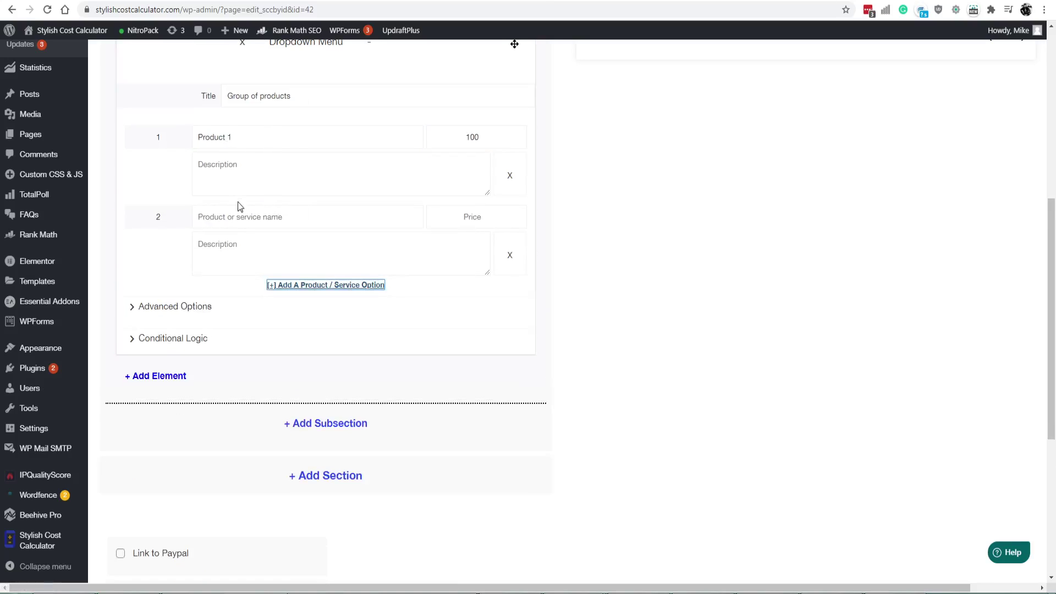
{"action": "left_click", "coordinate": [244, 223]}
{"action": "type", "text": "{rpd"}
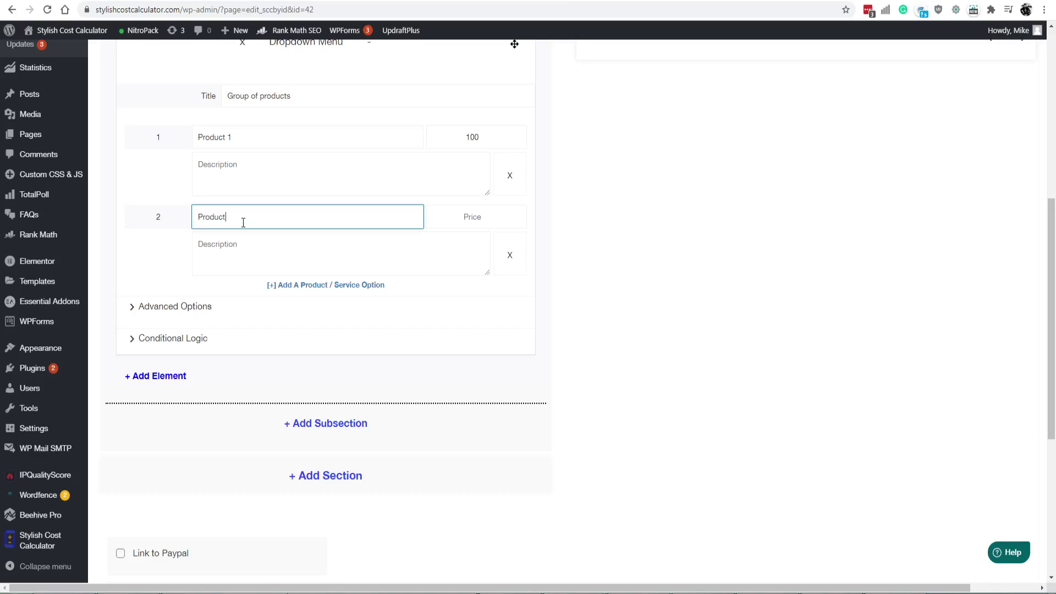
{"action": "key", "text": "Tab"}
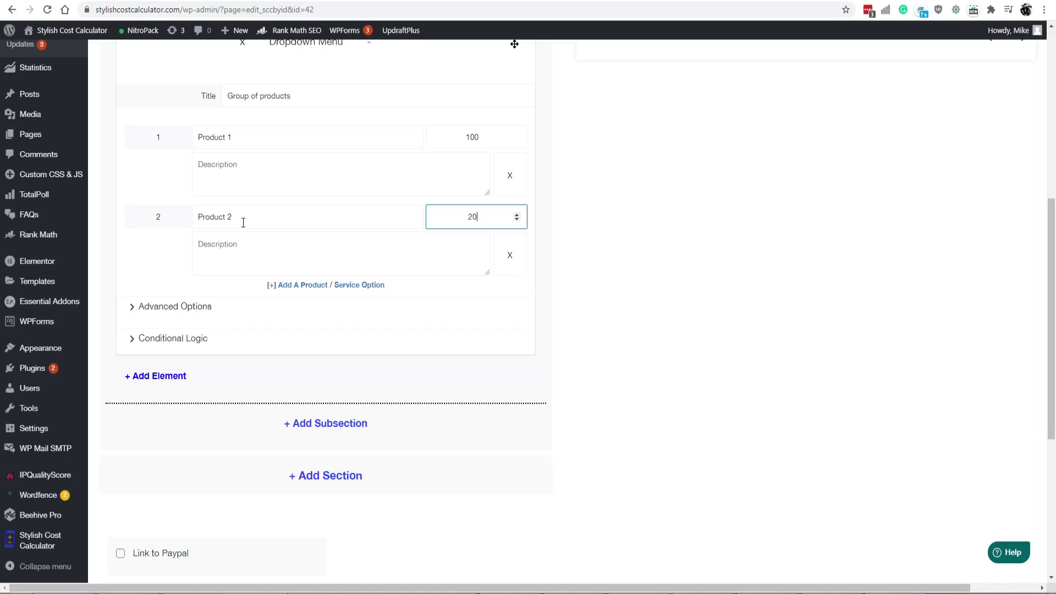
{"action": "scroll", "coordinate": [346, 348], "scroll_direction": "up", "scroll_amount": 6}
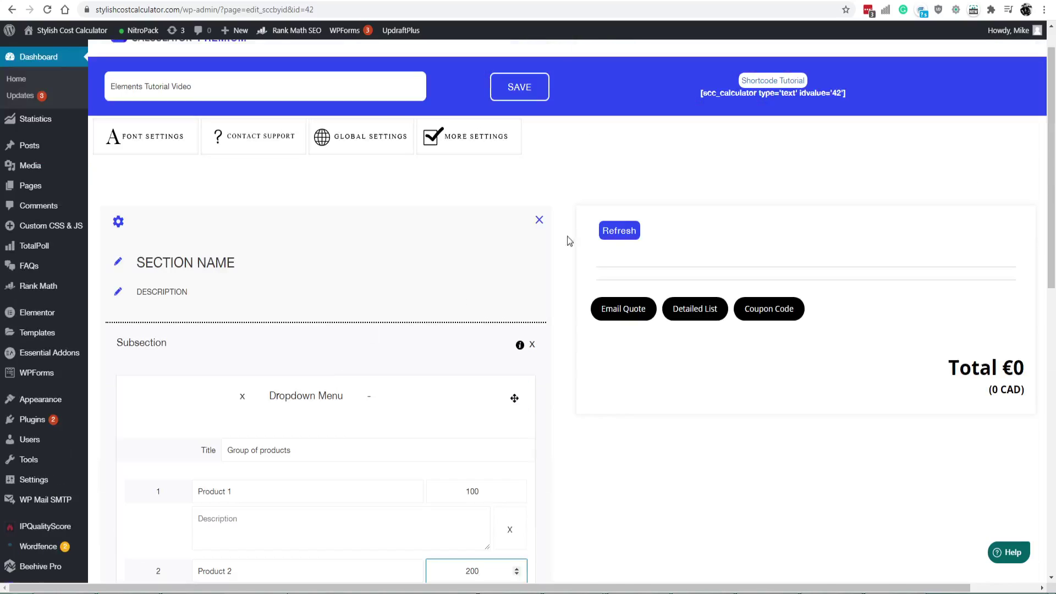
Refresh the preview so the Group of products dropdown appears.
{"action": "left_click", "coordinate": [609, 233]}
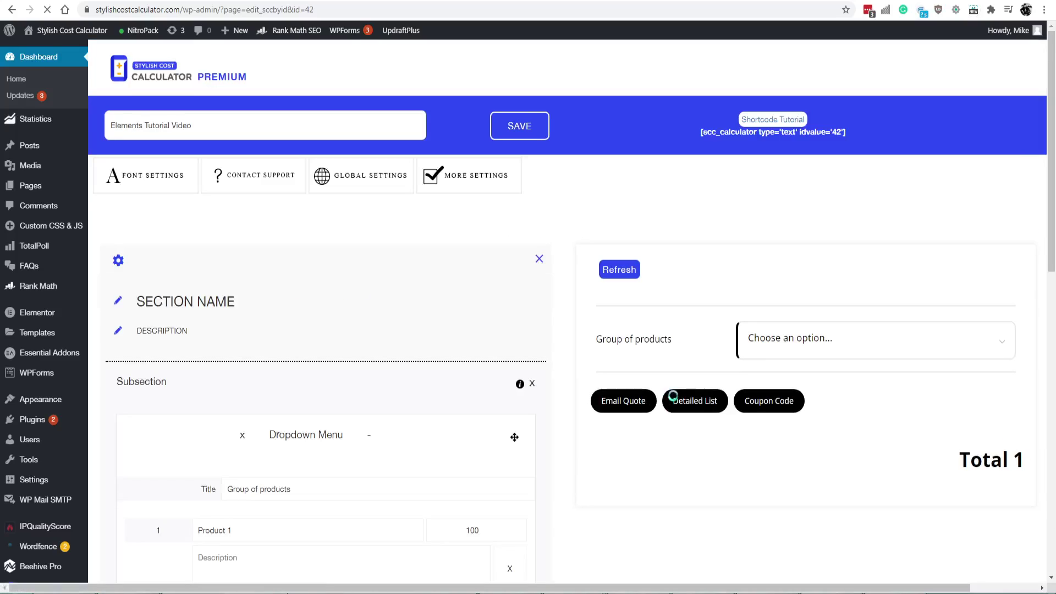
{"action": "left_click", "coordinate": [798, 341]}
{"action": "left_click", "coordinate": [800, 341]}
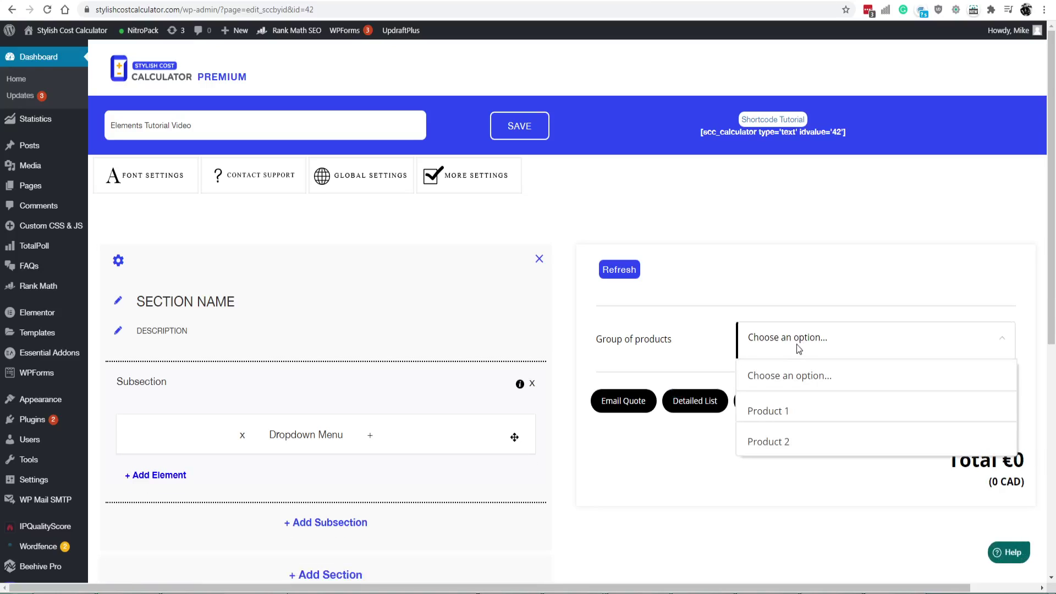
{"action": "left_click", "coordinate": [778, 374]}
{"action": "left_click_drag", "start_coordinate": [675, 349], "coordinate": [603, 345]}
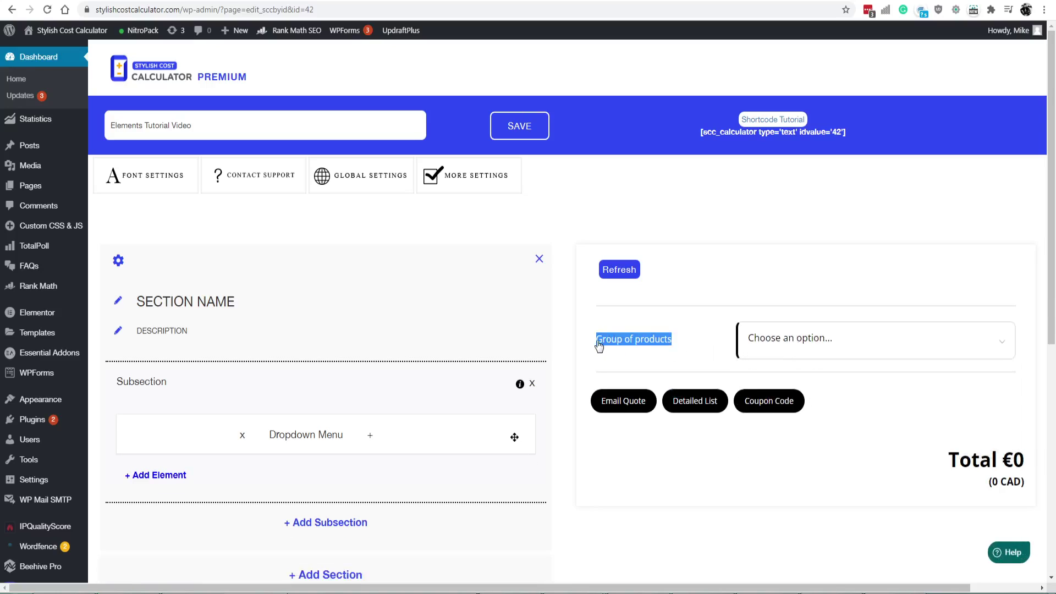
In the preview, pick Product 1 (€100), then Product 2 for a €200 total.
{"action": "left_click", "coordinate": [823, 347]}
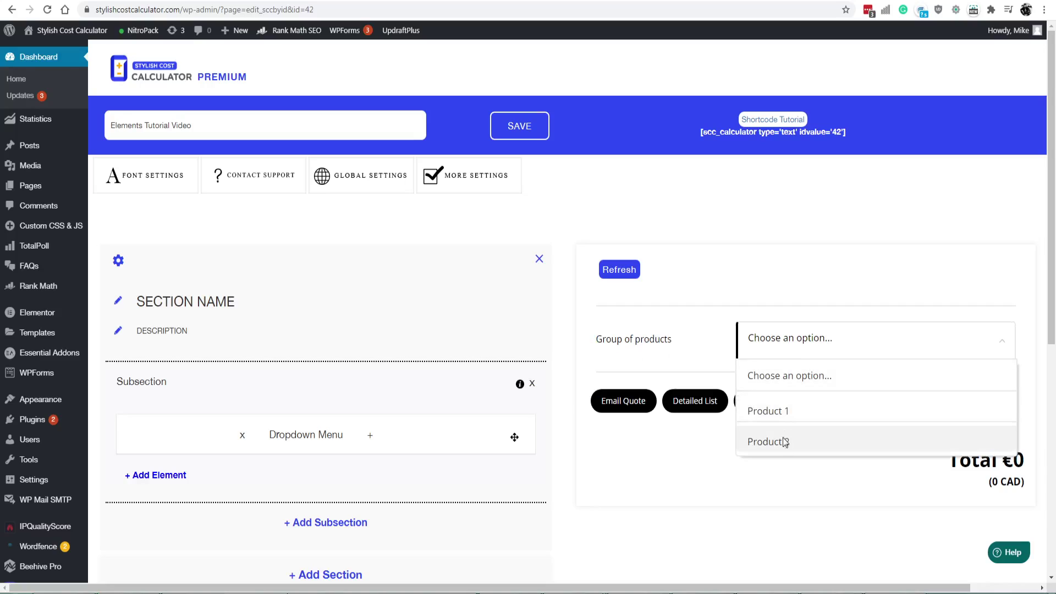
{"action": "left_click", "coordinate": [781, 414]}
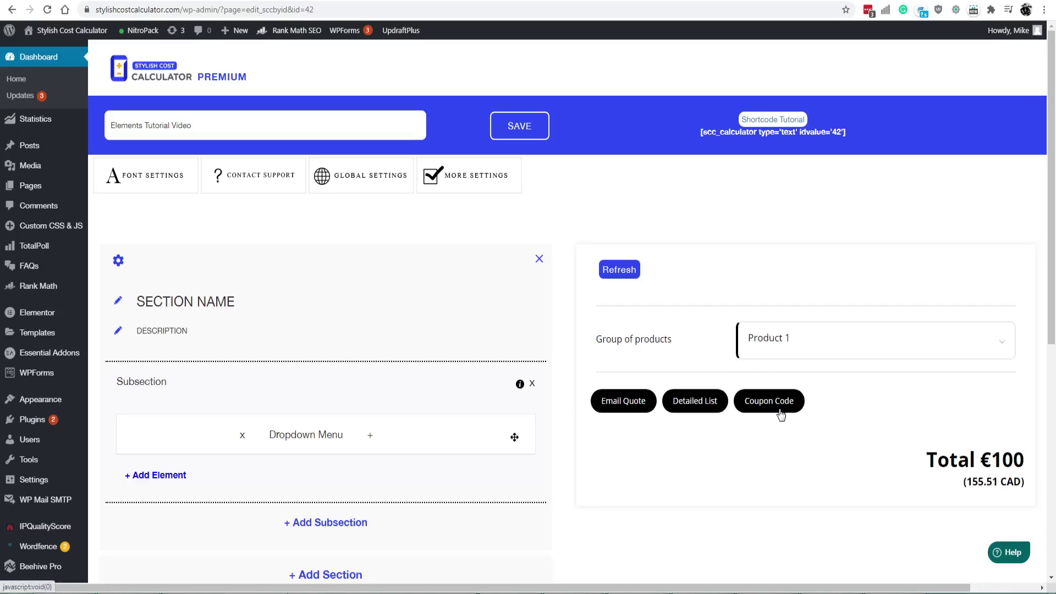
{"action": "left_click", "coordinate": [760, 341]}
{"action": "left_click", "coordinate": [770, 441]}
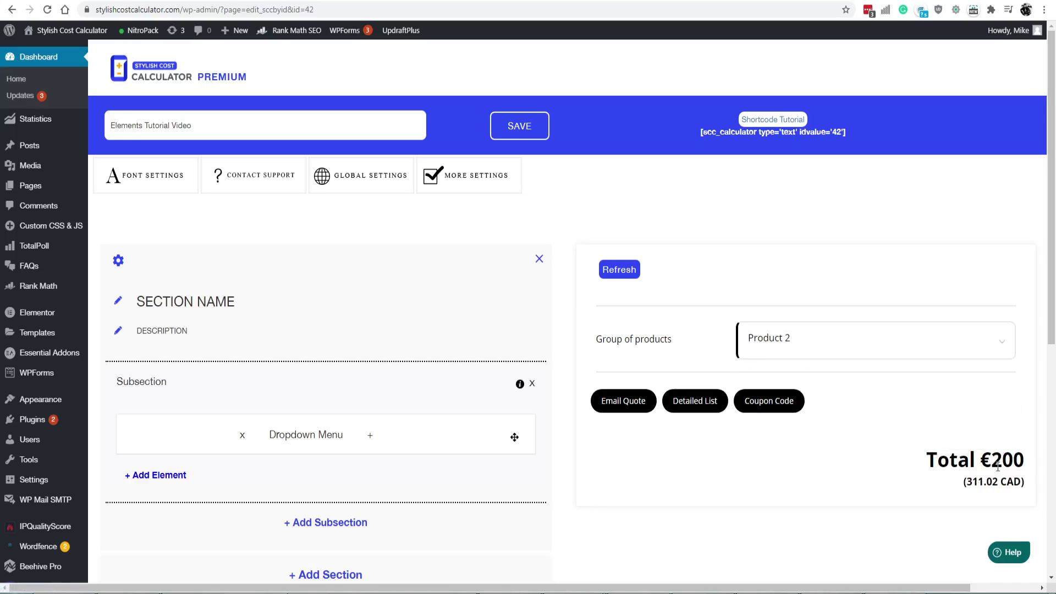
{"action": "left_click_drag", "start_coordinate": [981, 460], "coordinate": [1018, 463]}
{"action": "left_click", "coordinate": [1018, 463]}
{"action": "scroll", "coordinate": [787, 445], "scroll_direction": "down", "scroll_amount": 2}
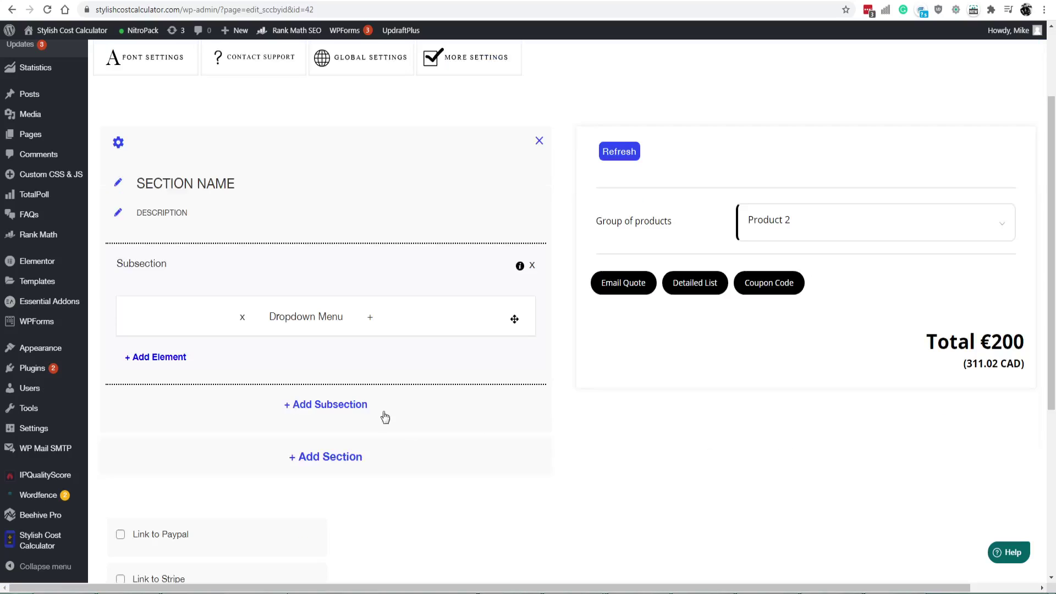
Rename the dropdown options to 'Product 1 | $100' and 'Product 2 | $100'.
{"action": "left_click", "coordinate": [369, 318]}
{"action": "left_click", "coordinate": [307, 418]}
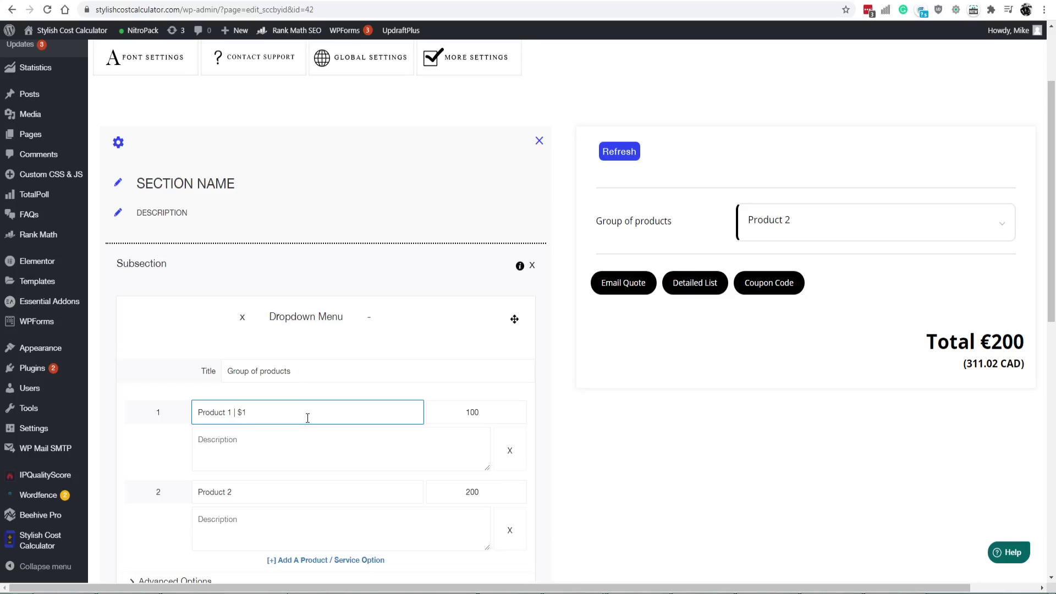
{"action": "left_click_drag", "start_coordinate": [233, 412], "coordinate": [273, 412]}
{"action": "left_click", "coordinate": [278, 414]}
{"action": "key", "text": "ctrl+c"}
{"action": "left_click", "coordinate": [258, 492]}
{"action": "key", "text": "ctrl+v"}
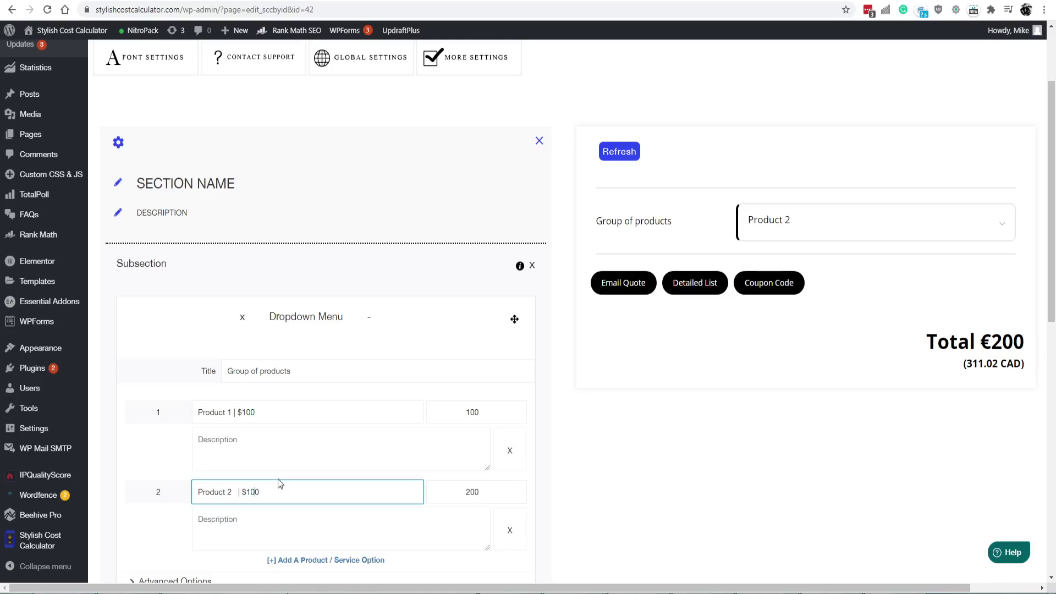
{"action": "key", "text": "Delete"}
{"action": "scroll", "coordinate": [238, 410], "scroll_direction": "down", "scroll_amount": 2}
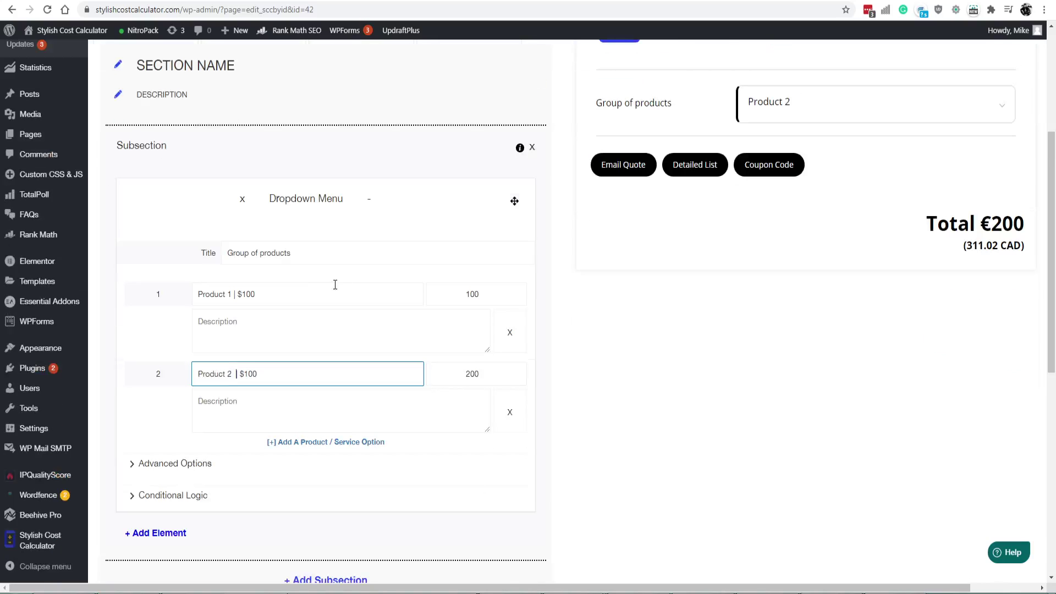
{"action": "left_click", "coordinate": [379, 206]}
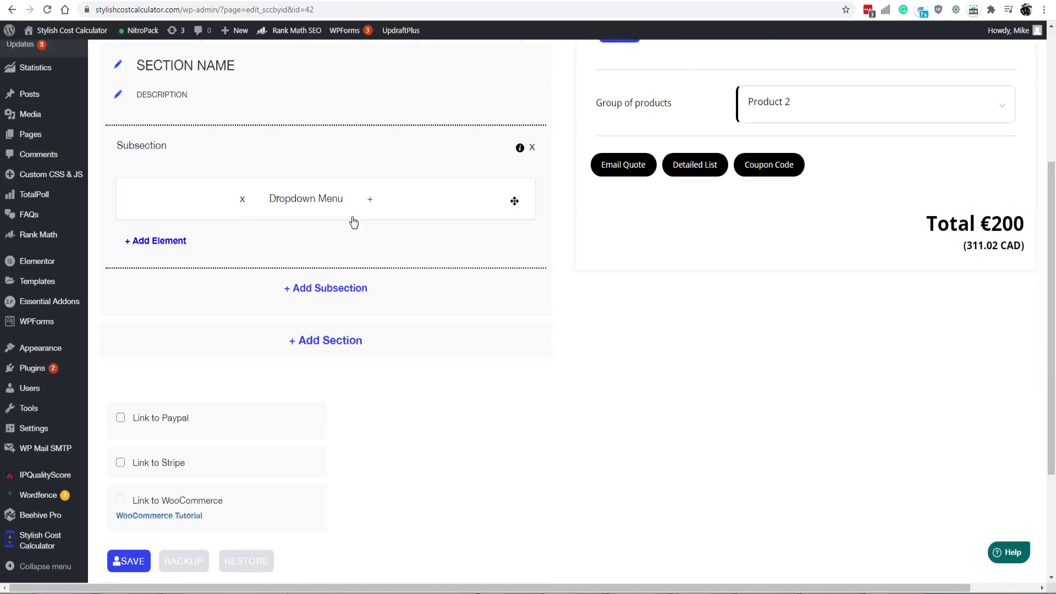
Add a Checkbox element whose first option is named Product 1.
{"action": "left_click", "coordinate": [175, 243]}
{"action": "left_click", "coordinate": [219, 266]}
{"action": "scroll", "coordinate": [242, 236], "scroll_direction": "down", "scroll_amount": 3}
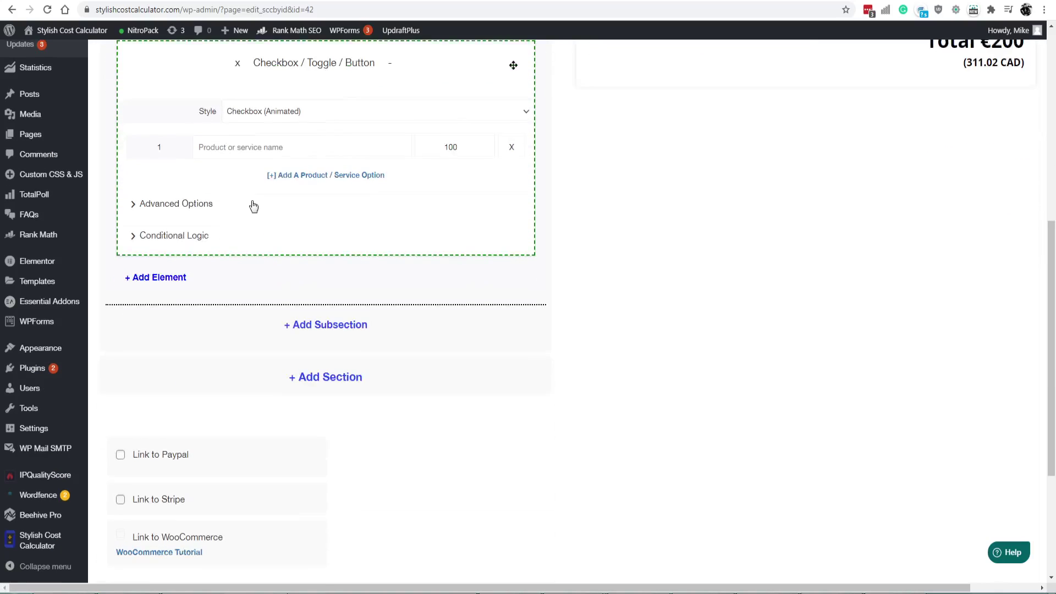
{"action": "left_click", "coordinate": [231, 189]}
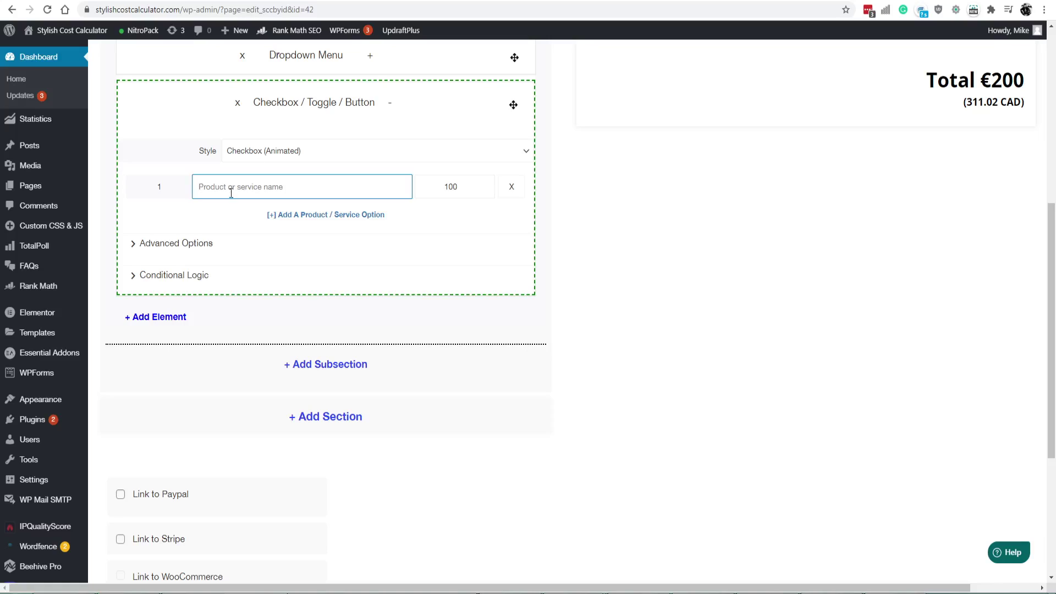
{"action": "type", "text": "{r"}
{"action": "key", "text": "BackSpace"}
{"action": "key", "text": "BackSpace"}
{"action": "type", "text": "Product 1"}
Add a second checkbox option named Product 2 and save the calculator.
{"action": "left_click", "coordinate": [339, 215]}
{"action": "left_click", "coordinate": [226, 220]}
{"action": "type", "text": "{r"}
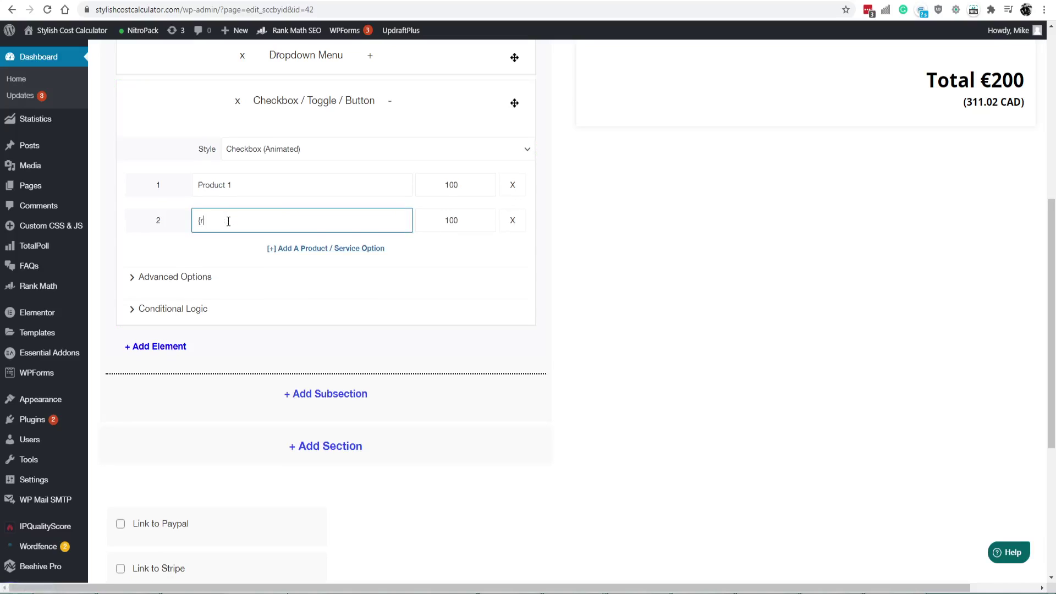
{"action": "type", "text": "p"}
{"action": "key", "text": "BackSpace"}
{"action": "key", "text": "BackSpace"}
{"action": "key", "text": "BackSpace"}
{"action": "type", "text": "Product 2"}
{"action": "scroll", "coordinate": [385, 248], "scroll_direction": "up", "scroll_amount": 4}
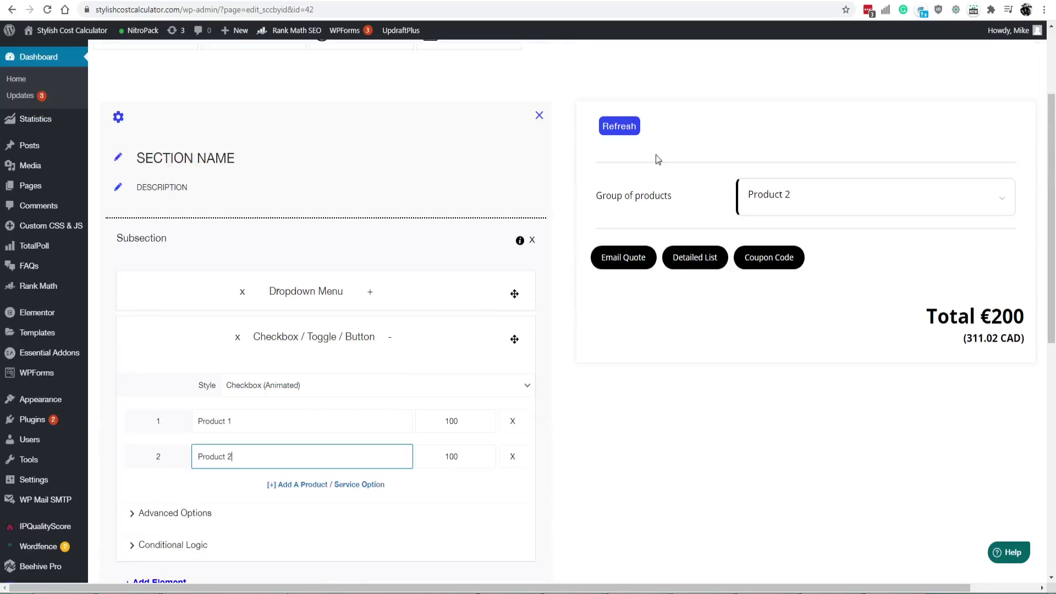
{"action": "left_click", "coordinate": [619, 125]}
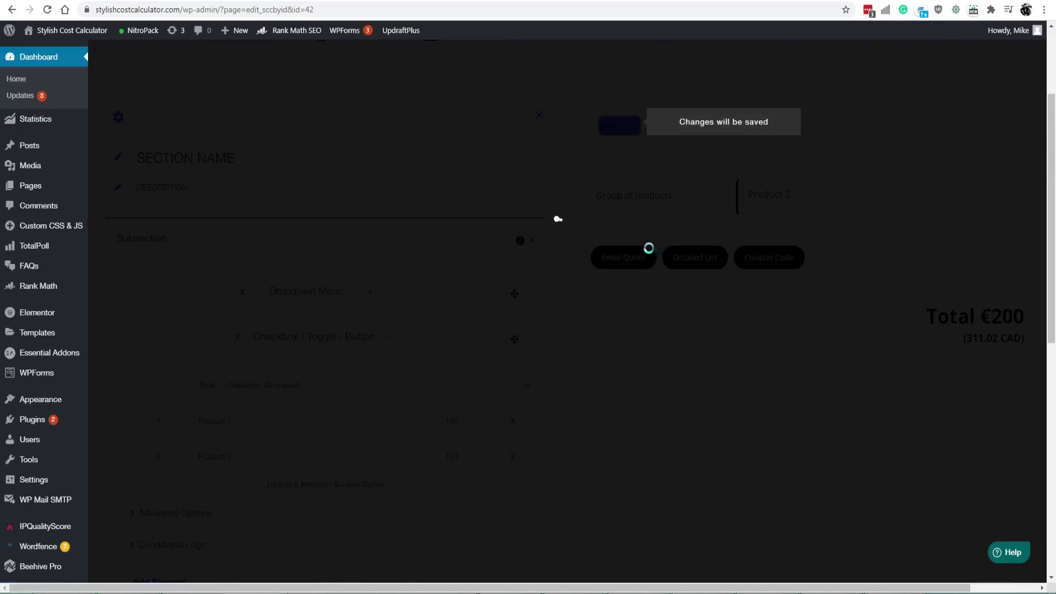
Test the preview checkboxes, ending with Product 1 and Product 2 ticked for €200.
{"action": "right_click", "coordinate": [665, 287]}
{"action": "left_click", "coordinate": [618, 311]}
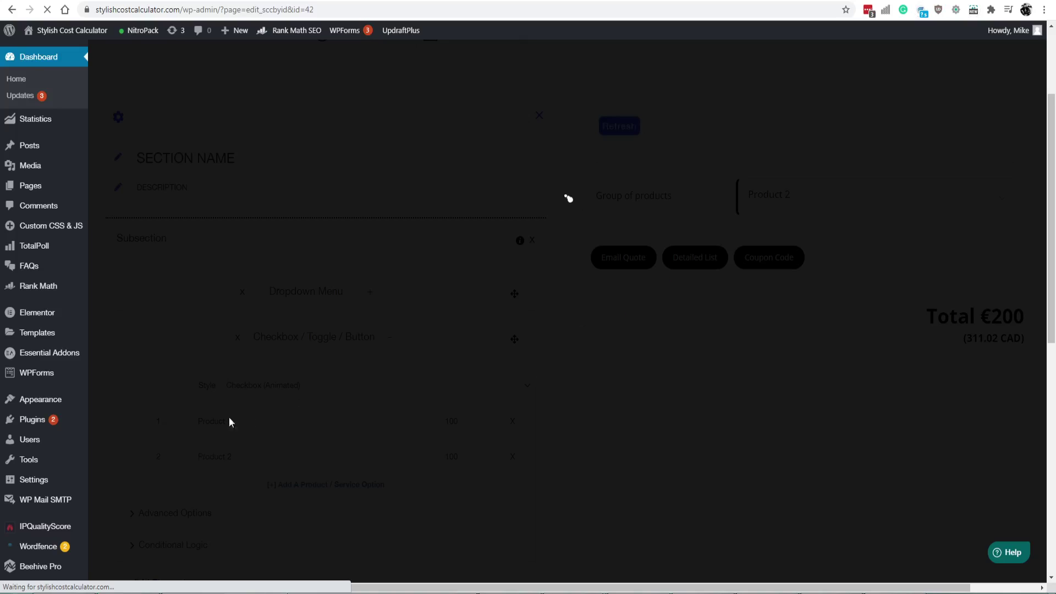
{"action": "scroll", "coordinate": [261, 437], "scroll_direction": "down", "scroll_amount": 1}
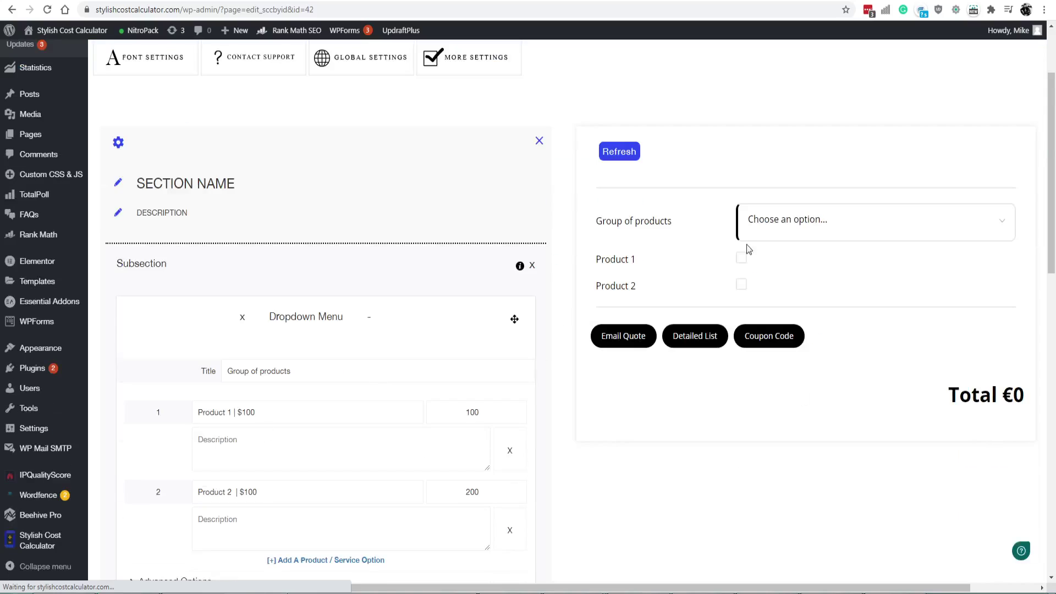
{"action": "scroll", "coordinate": [745, 246], "scroll_direction": "down", "scroll_amount": 1}
{"action": "left_click", "coordinate": [825, 219]}
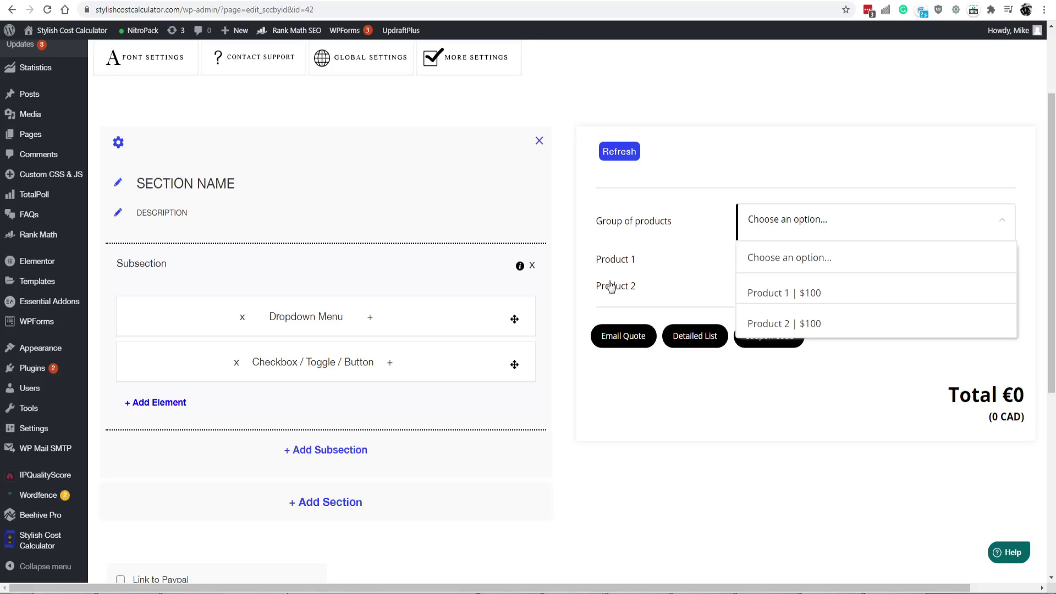
{"action": "left_click", "coordinate": [665, 388]}
{"action": "left_click", "coordinate": [742, 259]}
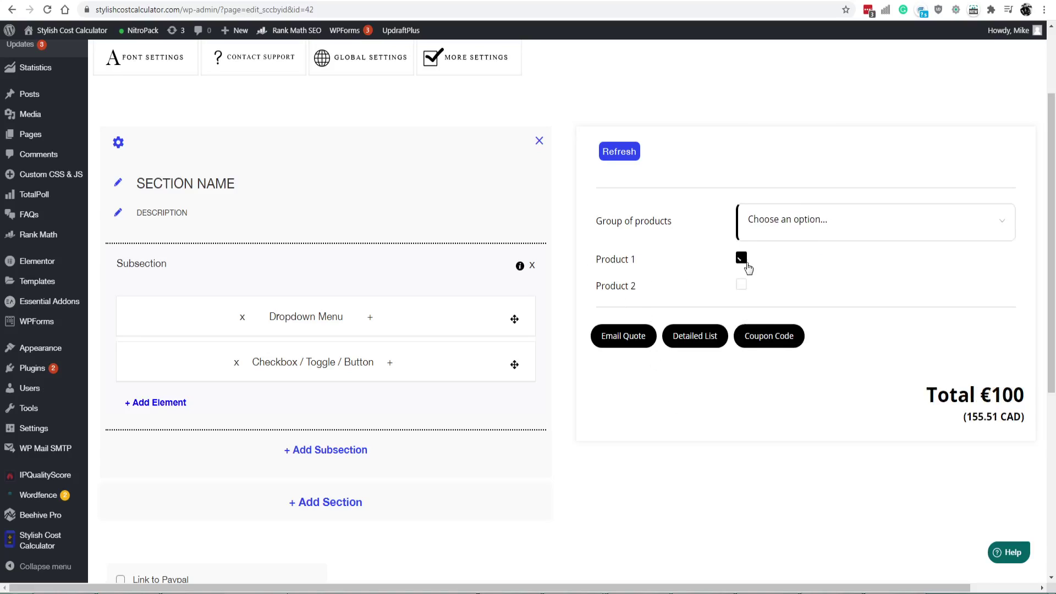
{"action": "left_click", "coordinate": [742, 284]}
{"action": "left_click", "coordinate": [742, 258]}
{"action": "left_click", "coordinate": [743, 285]}
{"action": "left_click", "coordinate": [743, 285]}
{"action": "left_click", "coordinate": [742, 258]}
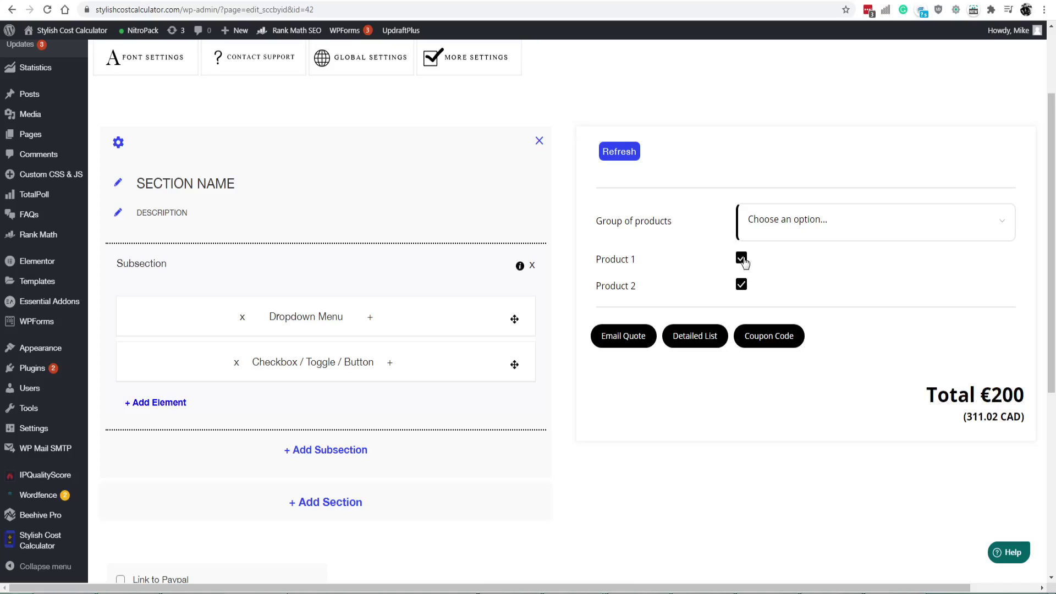
Turn on Show price hint in the Checkbox element's Advanced Options.
{"action": "left_click", "coordinate": [388, 366]}
{"action": "scroll", "coordinate": [293, 385], "scroll_direction": "down", "scroll_amount": 2}
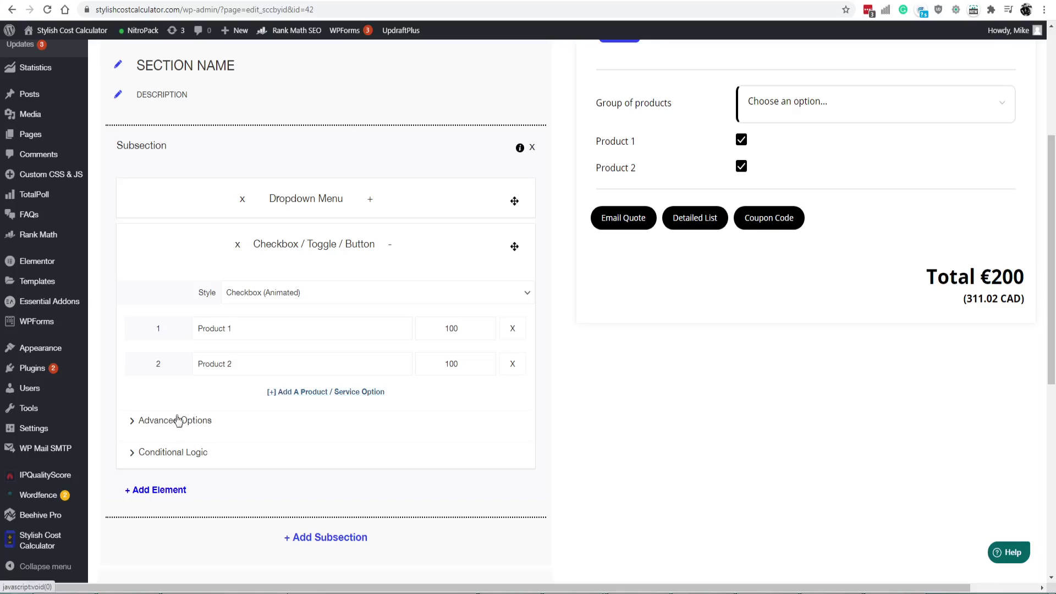
{"action": "left_click", "coordinate": [178, 421]}
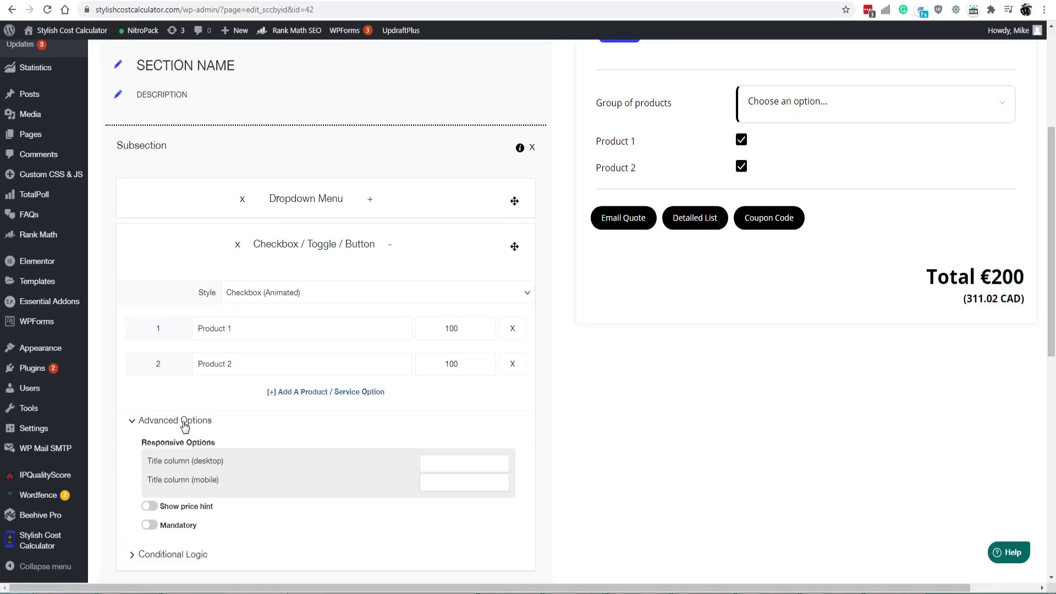
{"action": "left_click", "coordinate": [153, 511]}
{"action": "scroll", "coordinate": [370, 319], "scroll_direction": "up", "scroll_amount": 2}
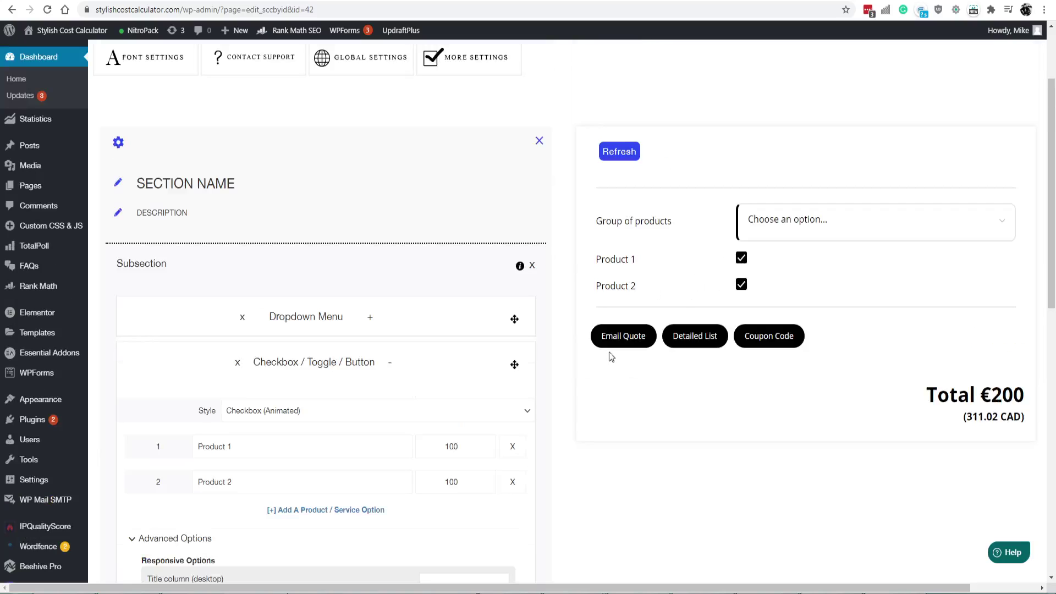
{"action": "scroll", "coordinate": [334, 431], "scroll_direction": "down", "scroll_amount": 2}
{"action": "left_click", "coordinate": [391, 250]}
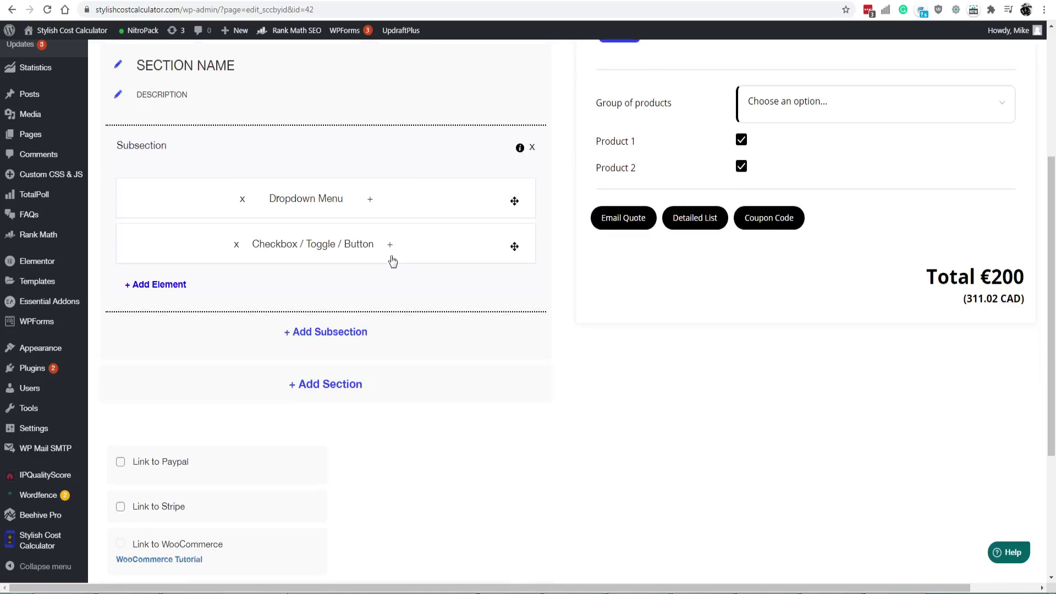
Add a Toggle Switch element with the Radio (Single Choice) style.
{"action": "left_click", "coordinate": [168, 285]}
{"action": "left_click", "coordinate": [266, 315]}
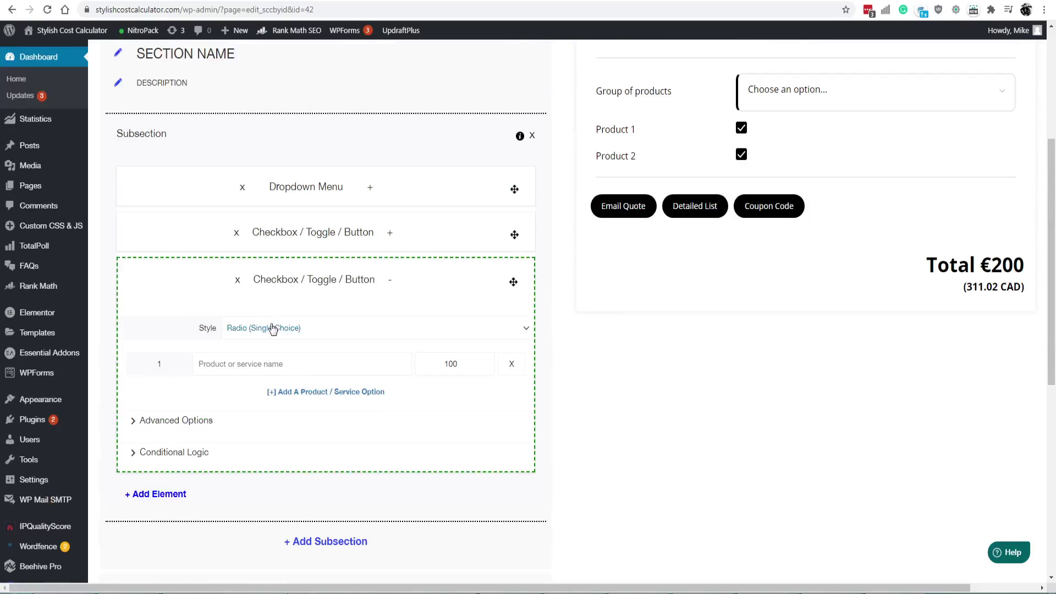
{"action": "left_click", "coordinate": [273, 329]}
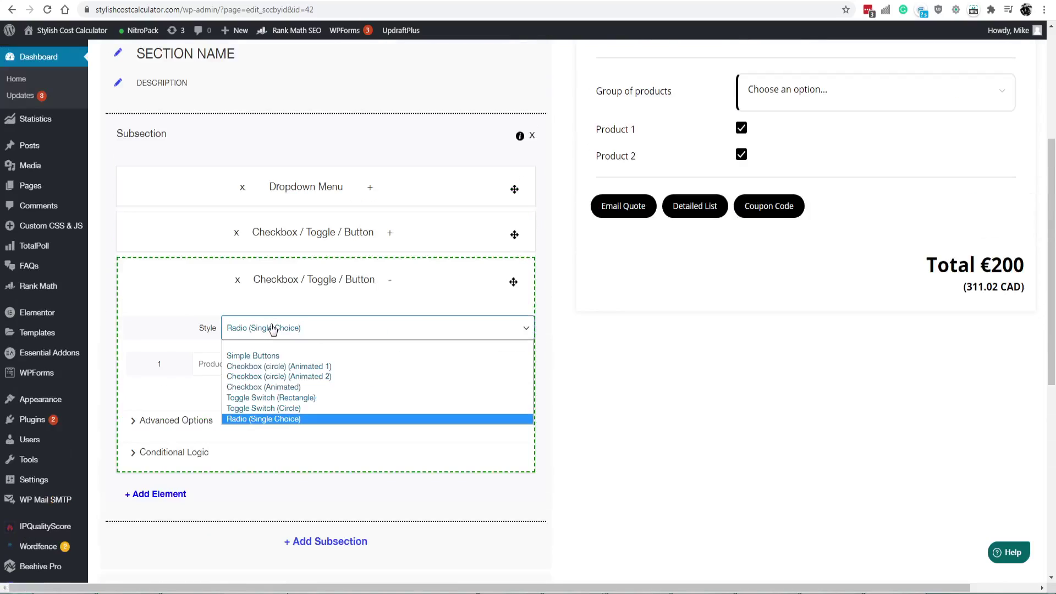
{"action": "left_click", "coordinate": [279, 419]}
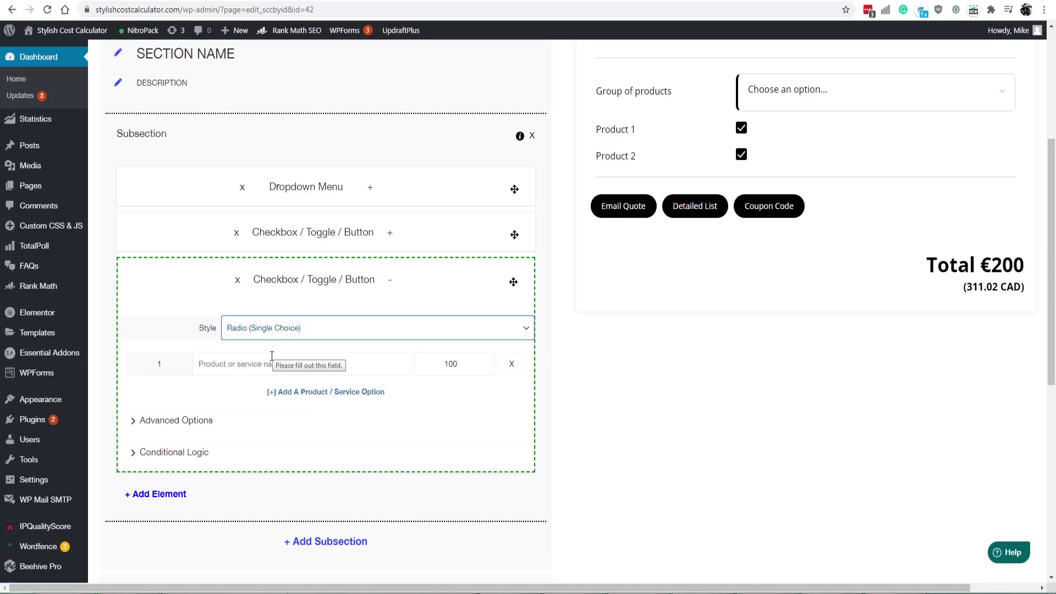
Name the radio options 'Only Product 1' and 'Only Product 2', then refresh the preview.
{"action": "left_click", "coordinate": [254, 363]}
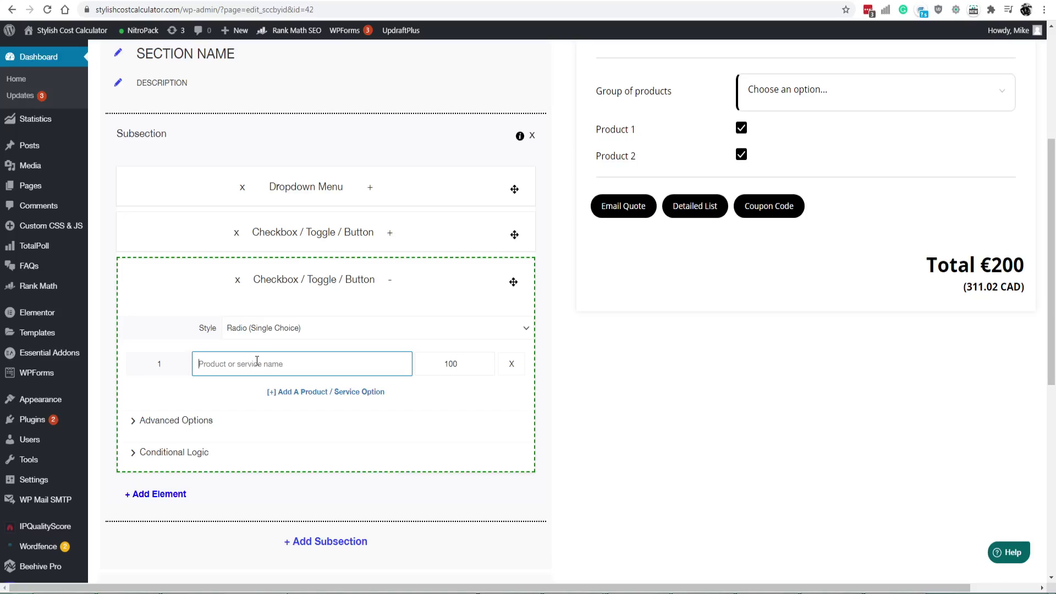
{"action": "type", "text": "Product 1"}
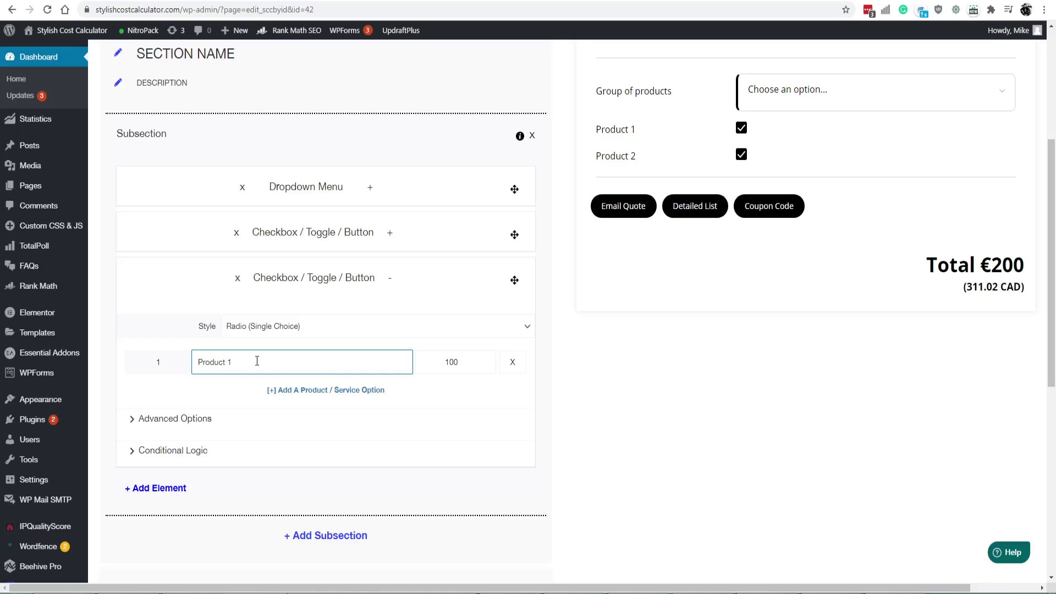
{"action": "left_click", "coordinate": [288, 390]}
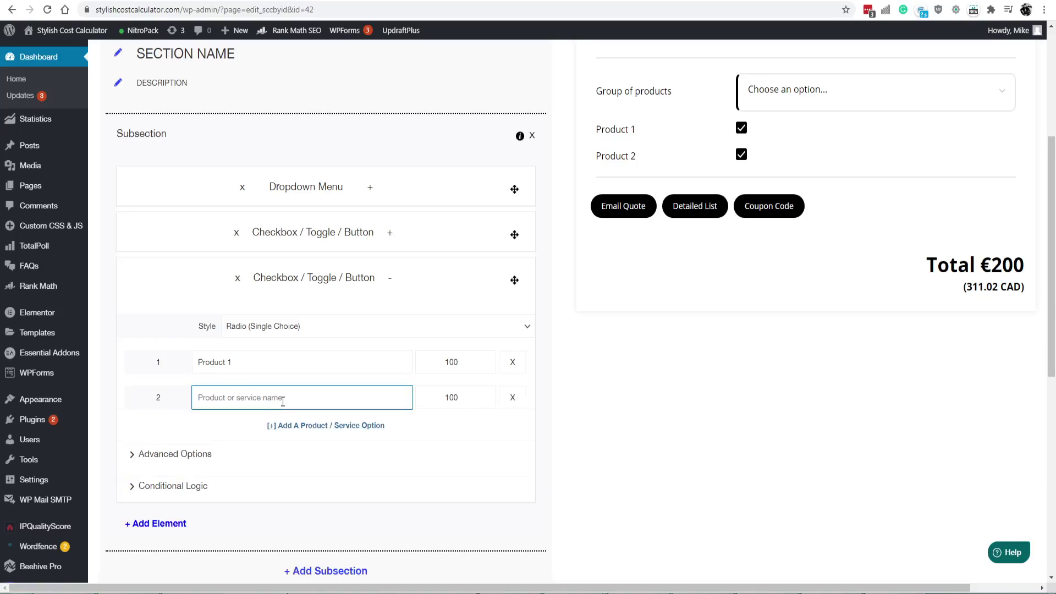
{"action": "type", "text": "Product 2"}
{"action": "left_click_drag", "start_coordinate": [210, 362], "coordinate": [175, 365]}
{"action": "key", "text": "Left"}
{"action": "type", "text": "Only"}
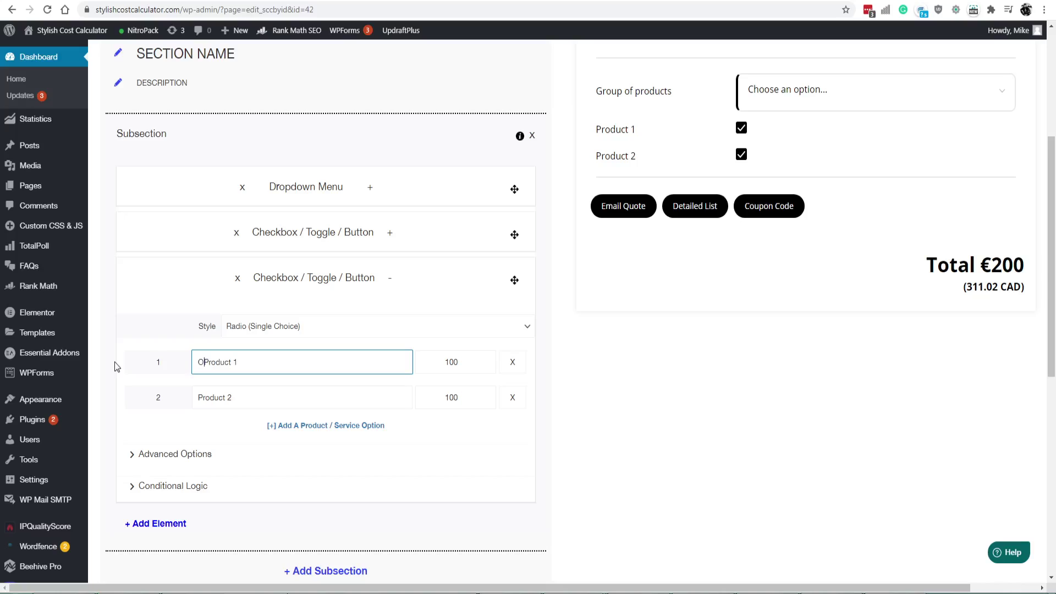
{"action": "left_click_drag", "start_coordinate": [205, 398], "coordinate": [157, 400]}
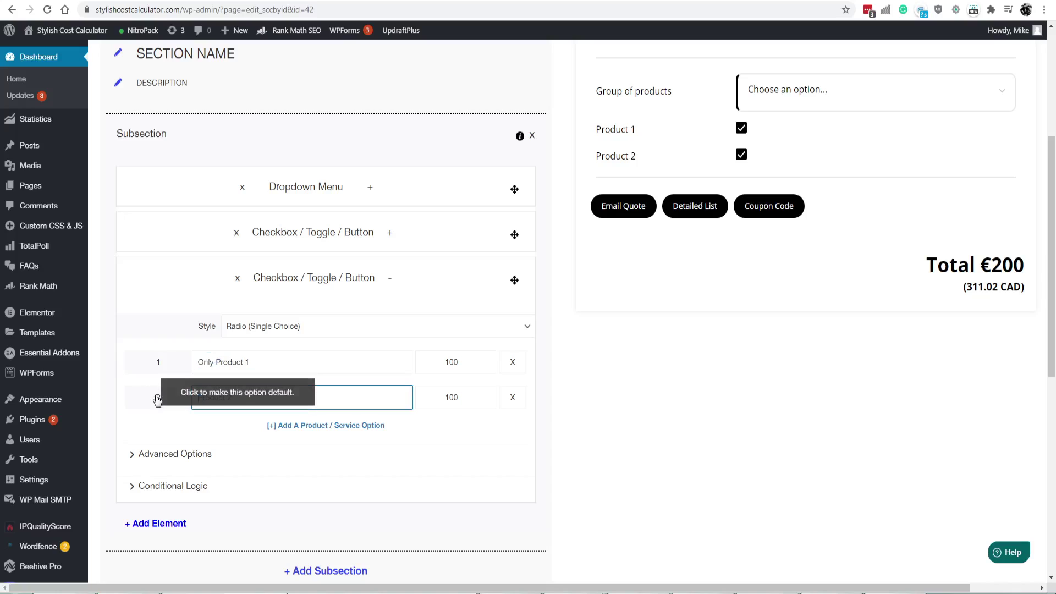
{"action": "type", "text": "Only"}
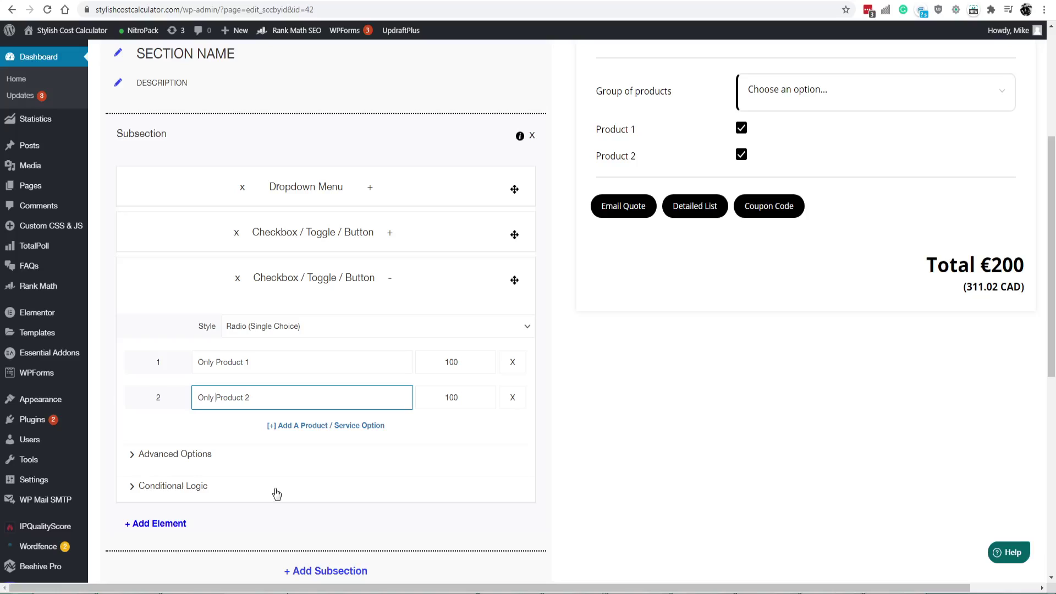
{"action": "scroll", "coordinate": [473, 239], "scroll_direction": "up", "scroll_amount": 2}
{"action": "left_click", "coordinate": [630, 144]}
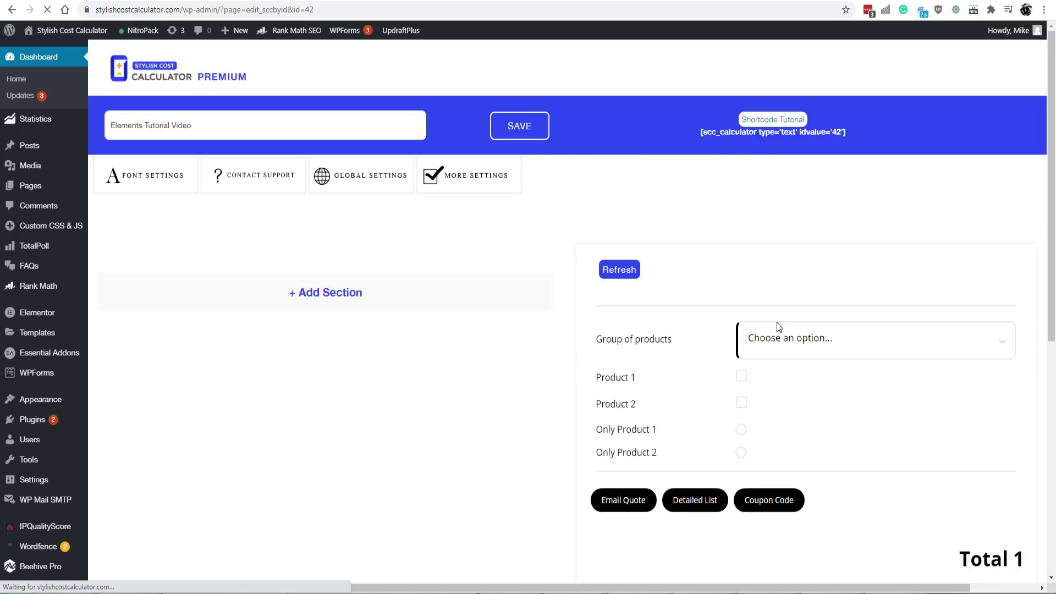
Tick both Product 1 and Product 2 checkboxes in the preview.
{"action": "left_click", "coordinate": [741, 429]}
{"action": "left_click", "coordinate": [741, 452]}
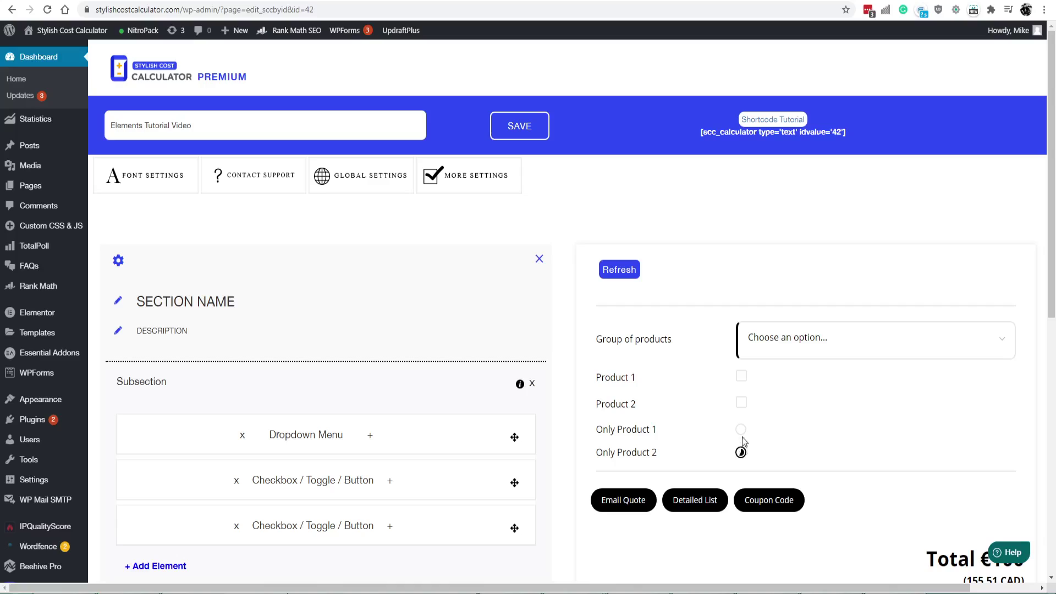
{"action": "left_click", "coordinate": [741, 430]}
{"action": "left_click", "coordinate": [741, 402]}
{"action": "left_click", "coordinate": [741, 376]}
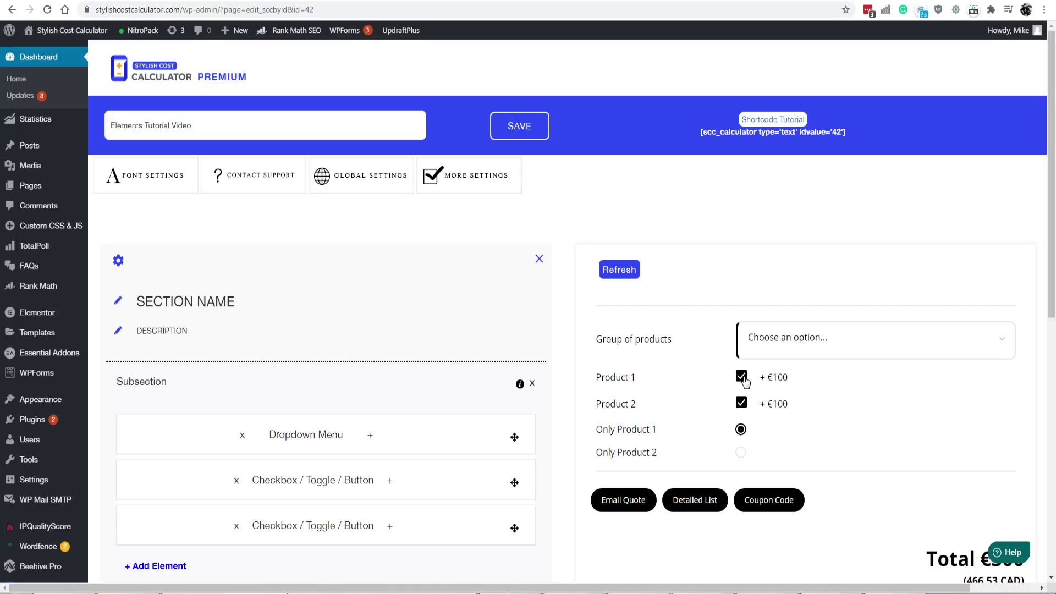
{"action": "left_click", "coordinate": [741, 376]}
{"action": "left_click", "coordinate": [742, 402]}
{"action": "left_click", "coordinate": [742, 377]}
{"action": "left_click", "coordinate": [742, 403]}
Choose Only Product 2 in the radio group, bringing the preview total to €300.
{"action": "left_click", "coordinate": [741, 453]}
{"action": "left_click", "coordinate": [740, 432]}
{"action": "left_click", "coordinate": [742, 452]}
{"action": "scroll", "coordinate": [728, 440], "scroll_direction": "down", "scroll_amount": 3}
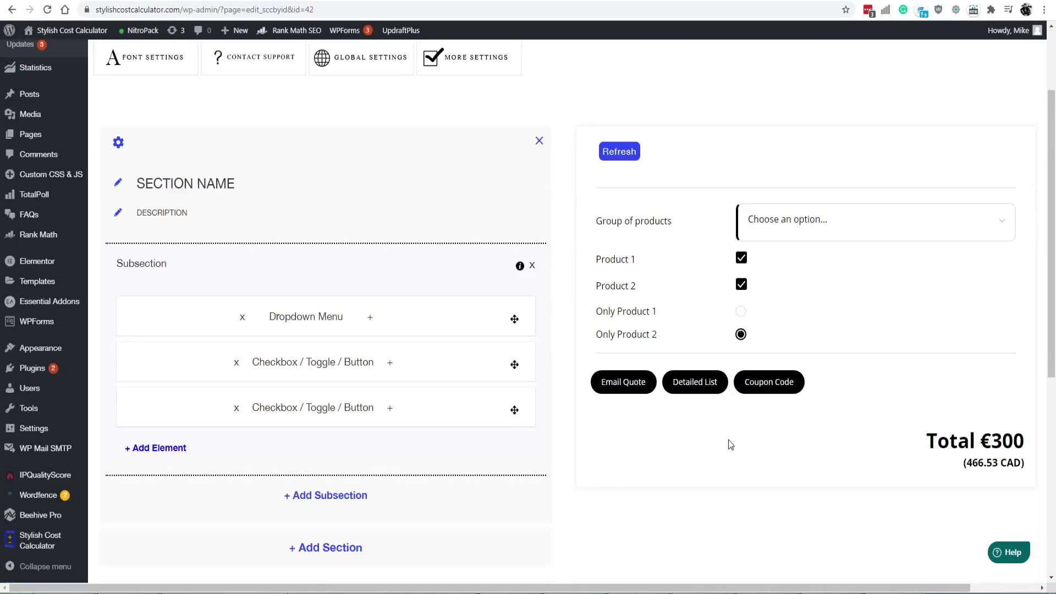
{"action": "left_click", "coordinate": [388, 354]}
{"action": "left_click", "coordinate": [250, 405]}
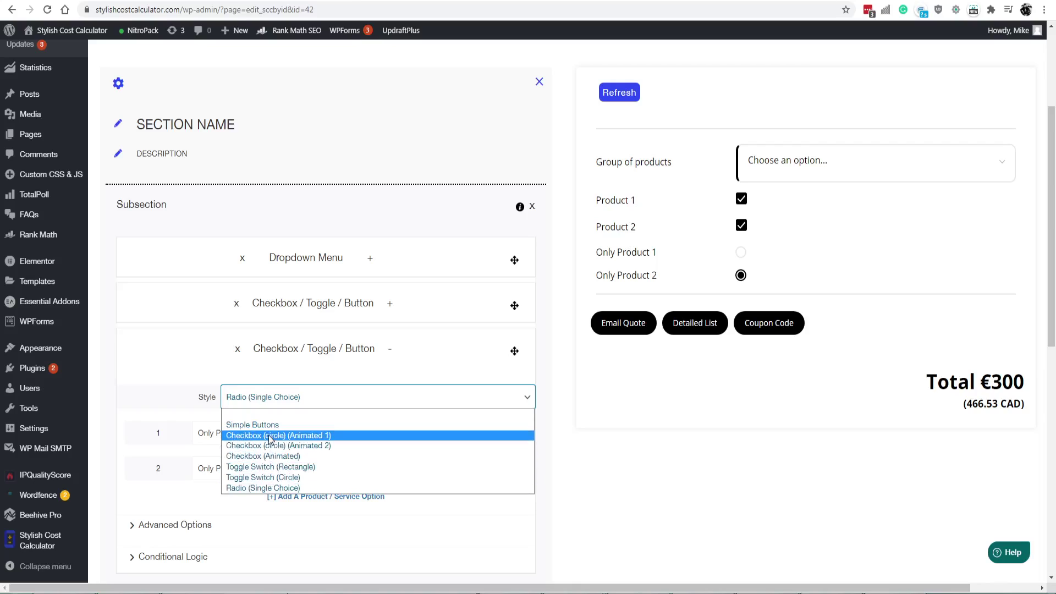
Set the Product 1/Product 2 checkbox style to Checkbox (circle) (Animated 2).
{"action": "left_click", "coordinate": [400, 351]}
{"action": "left_click", "coordinate": [387, 318]}
{"action": "left_click", "coordinate": [256, 355]}
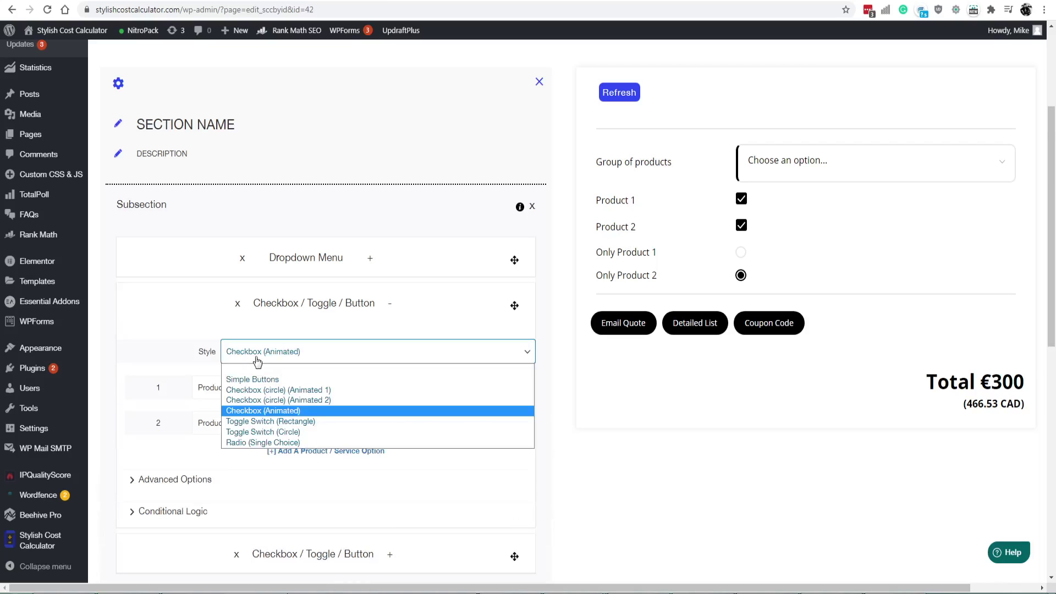
{"action": "left_click", "coordinate": [337, 401]}
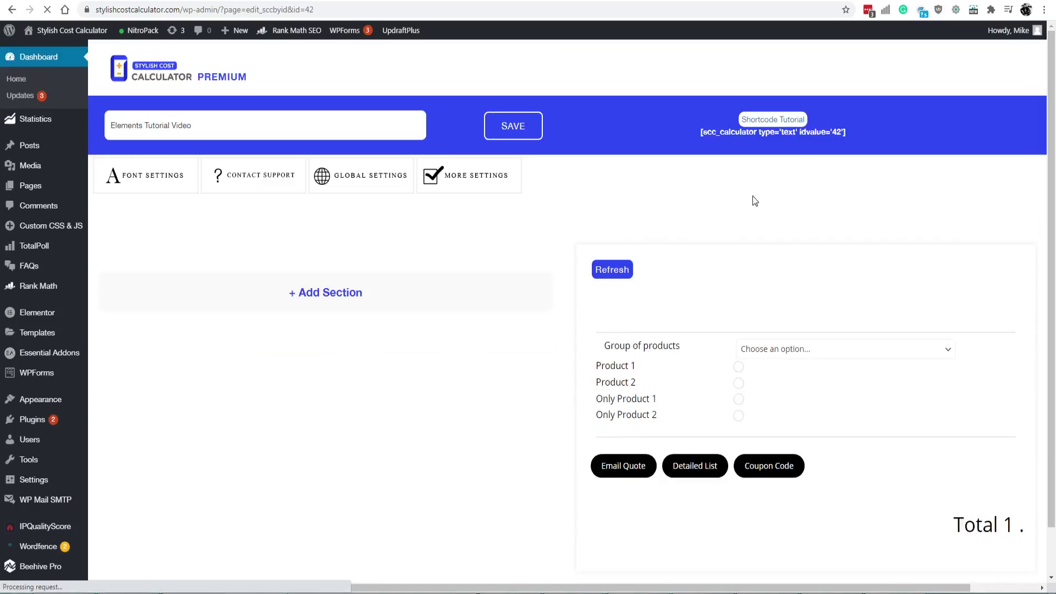
Test the restyled checkboxes in the preview, ticking both products and choosing Only Product 1.
{"action": "left_click", "coordinate": [740, 376]}
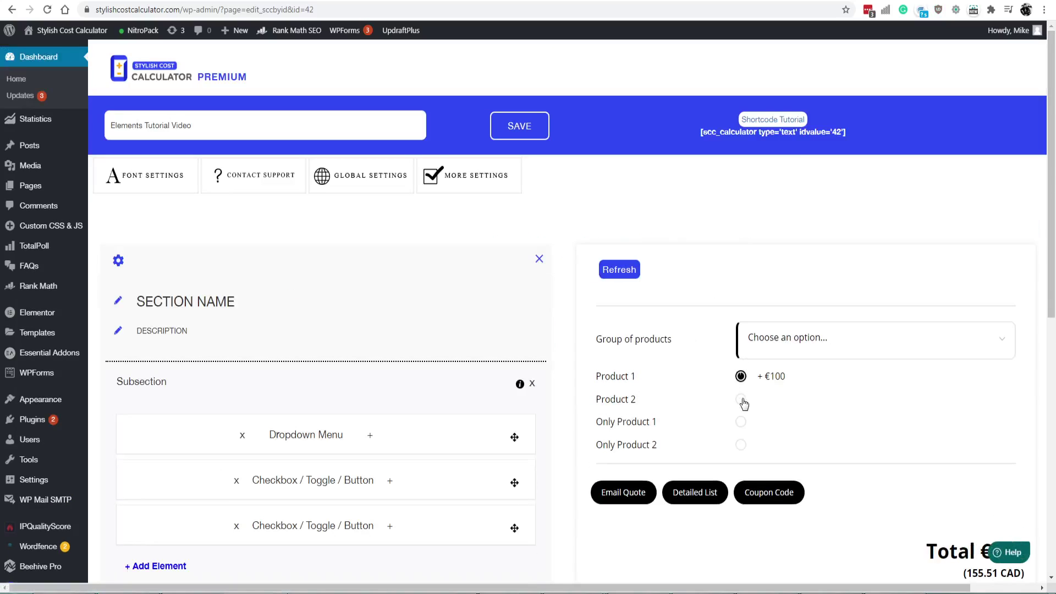
{"action": "left_click", "coordinate": [742, 401]}
{"action": "left_click", "coordinate": [741, 376]}
{"action": "left_click", "coordinate": [741, 399]}
{"action": "left_click", "coordinate": [743, 399]}
{"action": "left_click", "coordinate": [741, 376]}
{"action": "left_click", "coordinate": [741, 424]}
{"action": "scroll", "coordinate": [547, 406], "scroll_direction": "down", "scroll_amount": 2}
{"action": "left_click", "coordinate": [384, 407]}
{"action": "left_click", "coordinate": [388, 374]}
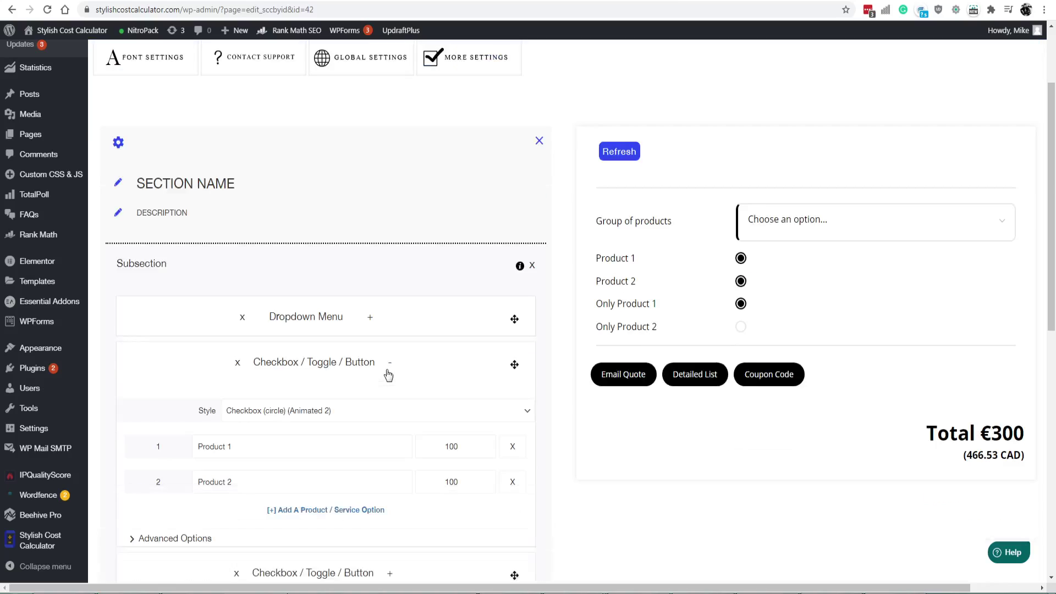
{"action": "scroll", "coordinate": [401, 388], "scroll_direction": "down", "scroll_amount": 1}
Copy Product 1's price suffix into the second checkbox option, making it 'Product 2 | $200'.
{"action": "left_click", "coordinate": [320, 377]}
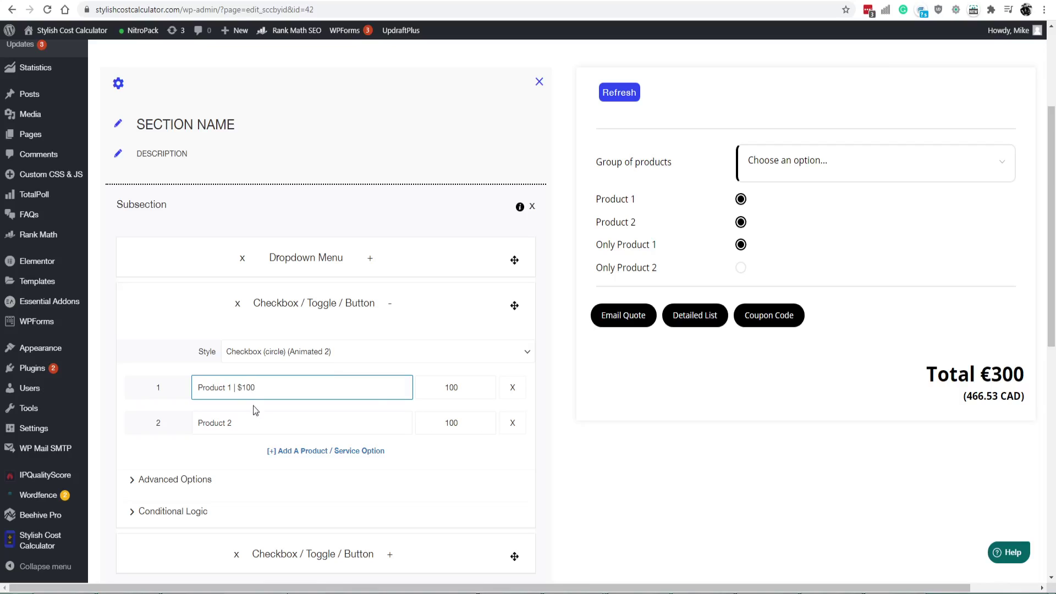
{"action": "left_click_drag", "start_coordinate": [235, 388], "coordinate": [255, 387]}
{"action": "key", "text": "ctrl+c"}
{"action": "left_click", "coordinate": [269, 419]}
{"action": "key", "text": "ctrl+v"}
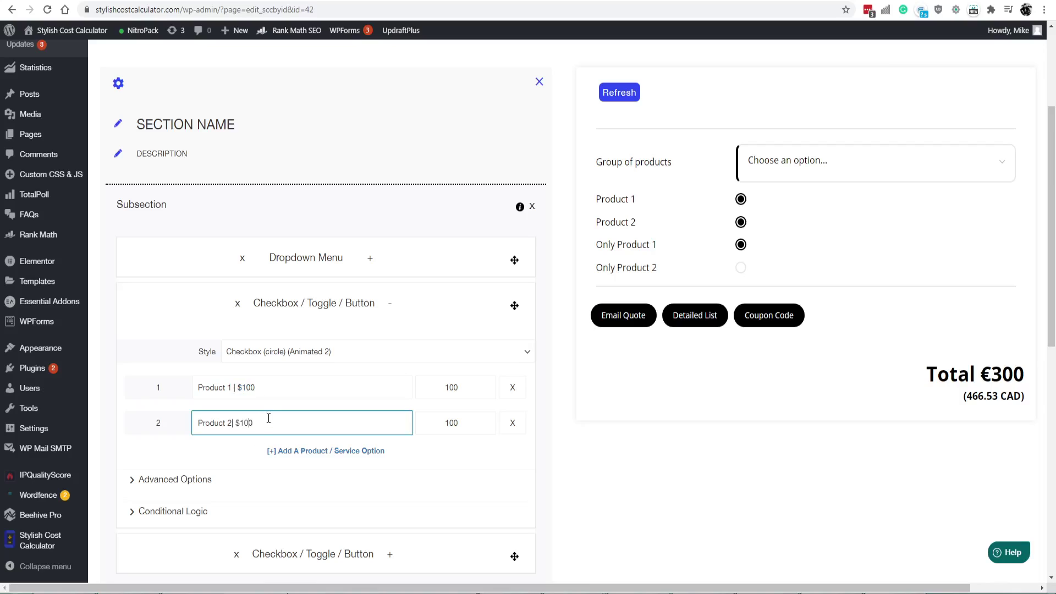
{"action": "key", "text": "Left"}
{"action": "key", "text": "Left"}
{"action": "key", "text": "Left"}
Review the rows in the detailed quote list, then close it.
{"action": "left_click", "coordinate": [697, 315]}
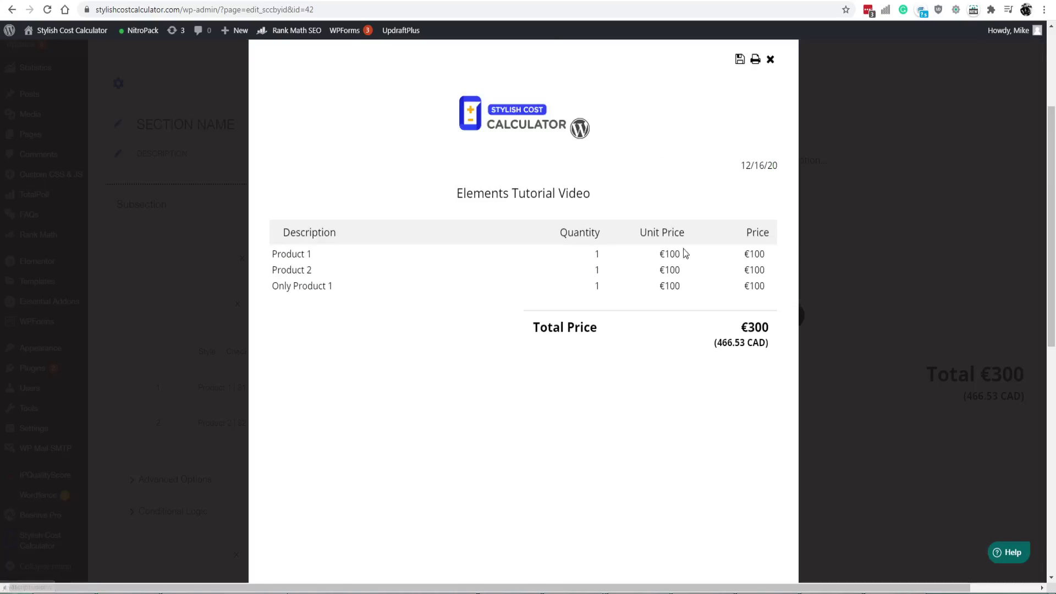
{"action": "left_click_drag", "start_coordinate": [336, 277], "coordinate": [781, 287]}
{"action": "left_click", "coordinate": [648, 295]}
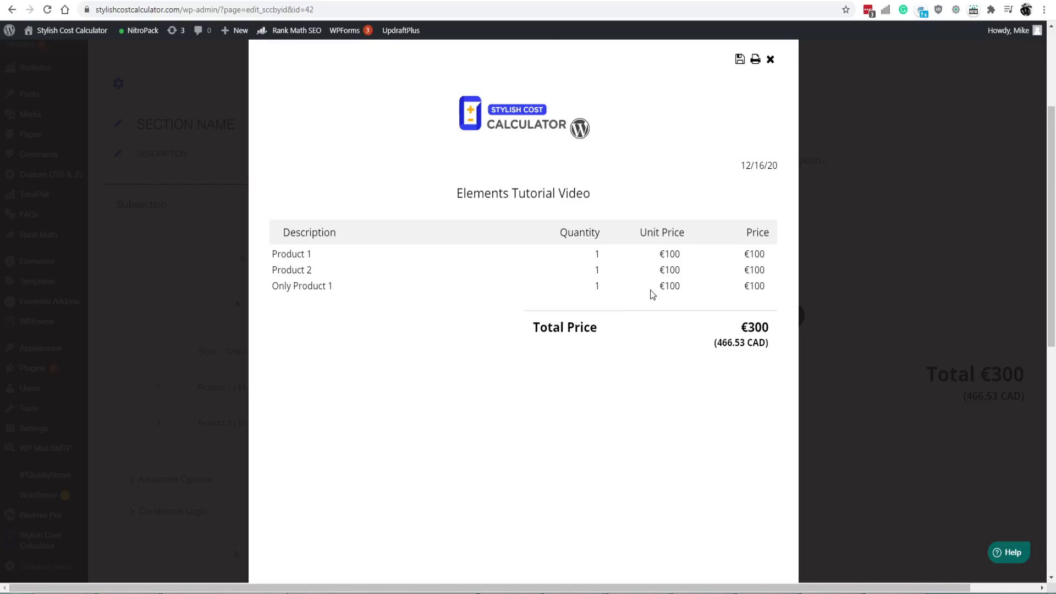
{"action": "left_click", "coordinate": [770, 62]}
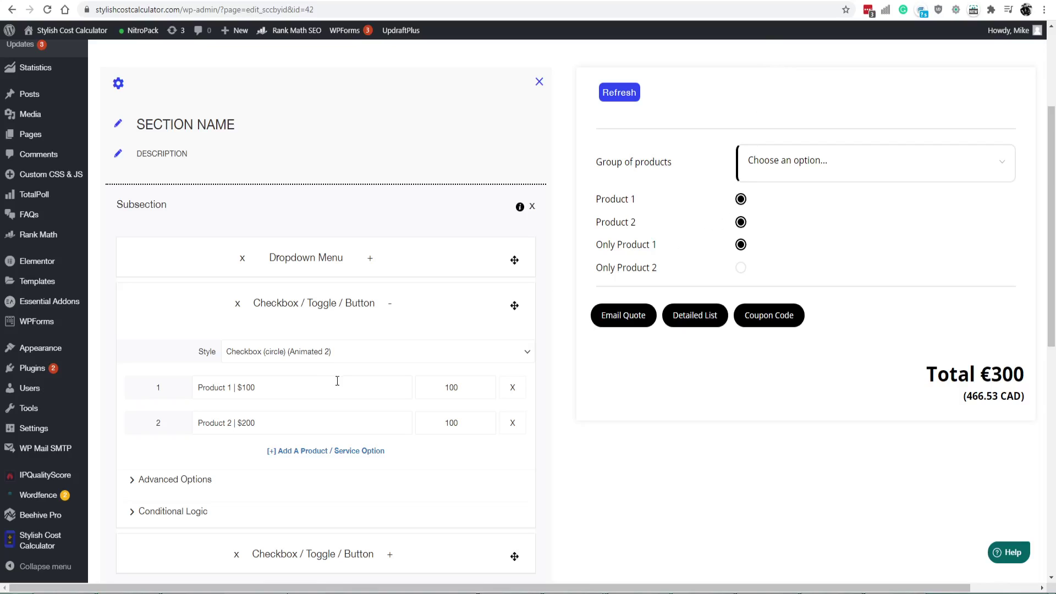
Price Product 2 and the radio element's Only Product 2 option at 200.
{"action": "left_click", "coordinate": [453, 423]}
{"action": "left_click", "coordinate": [369, 258]}
{"action": "scroll", "coordinate": [406, 495], "scroll_direction": "down", "scroll_amount": 6}
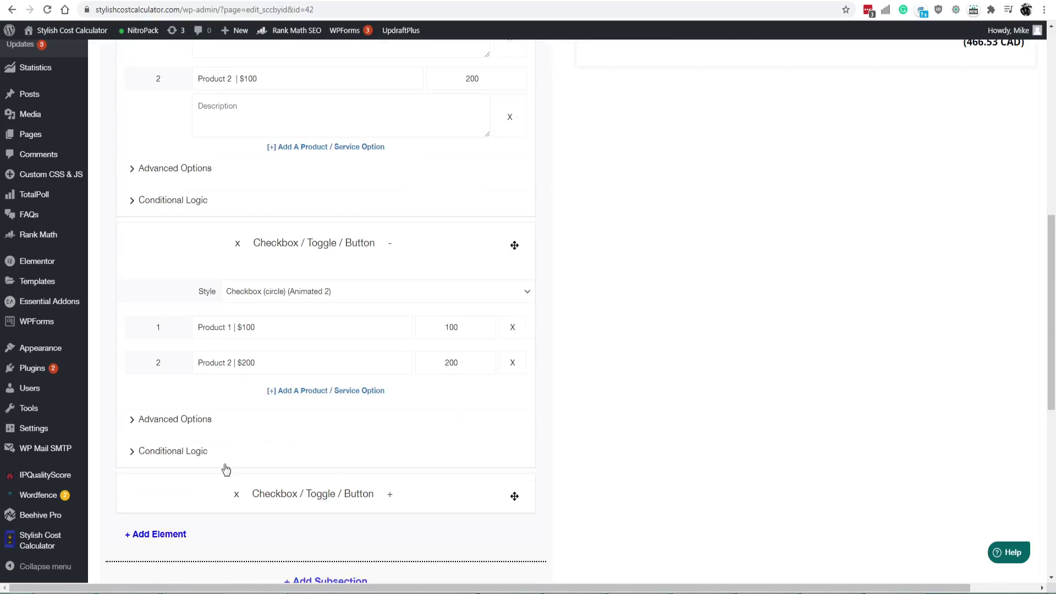
{"action": "left_click", "coordinate": [388, 493]}
{"action": "scroll", "coordinate": [292, 495], "scroll_direction": "down", "scroll_amount": 2}
{"action": "left_click_drag", "start_coordinate": [450, 495], "coordinate": [444, 496]}
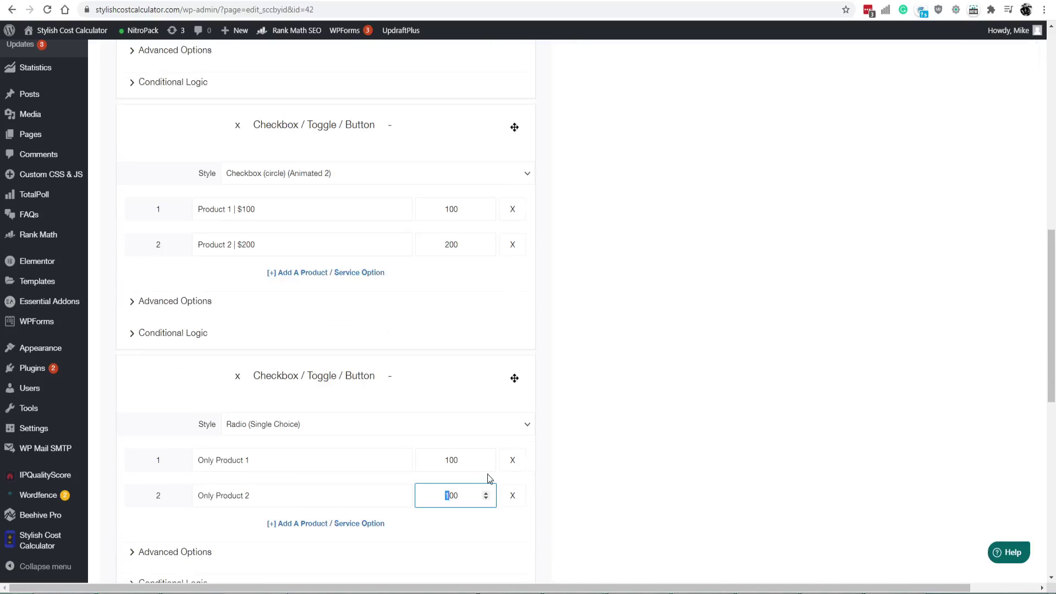
{"action": "type", "text": "2"}
Collapse the dropdown, checkbox and radio-style elements.
{"action": "scroll", "coordinate": [403, 368], "scroll_direction": "down", "scroll_amount": 3}
{"action": "scroll", "coordinate": [406, 366], "scroll_direction": "up", "scroll_amount": 20}
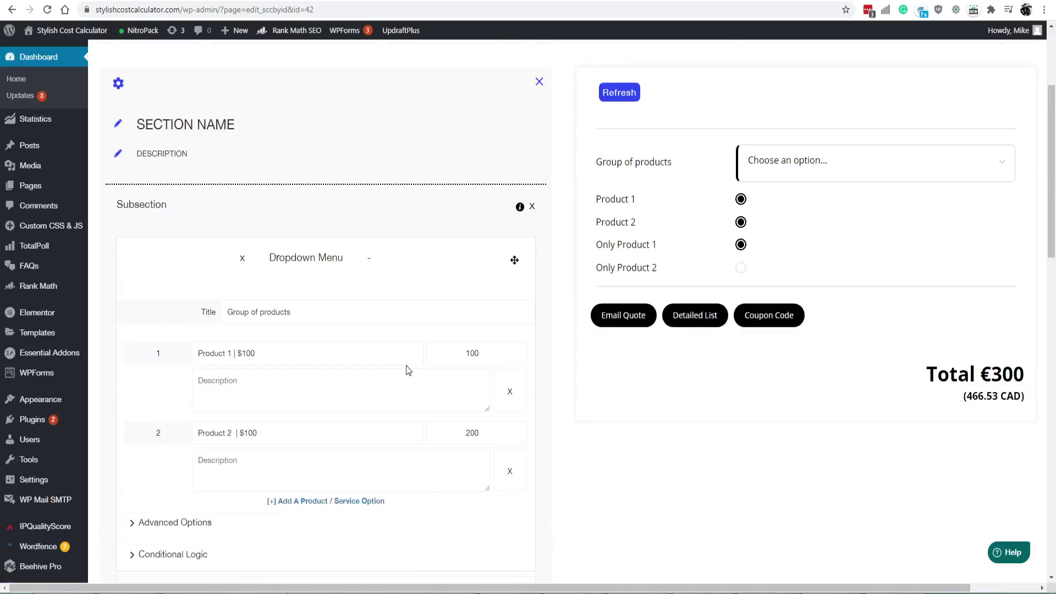
{"action": "left_click", "coordinate": [372, 258]}
{"action": "left_click", "coordinate": [388, 303]}
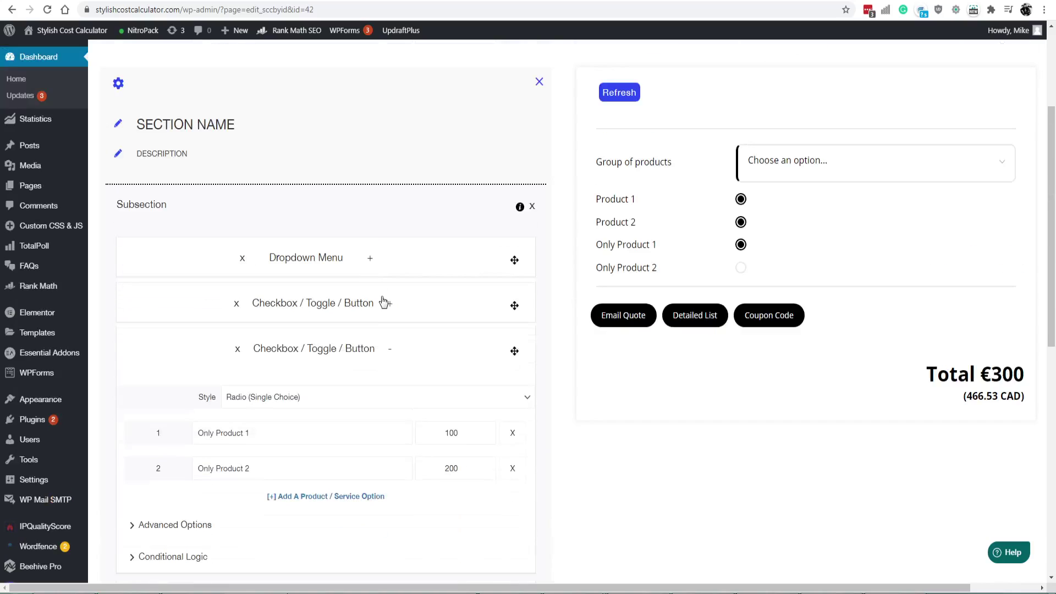
{"action": "left_click", "coordinate": [388, 349]}
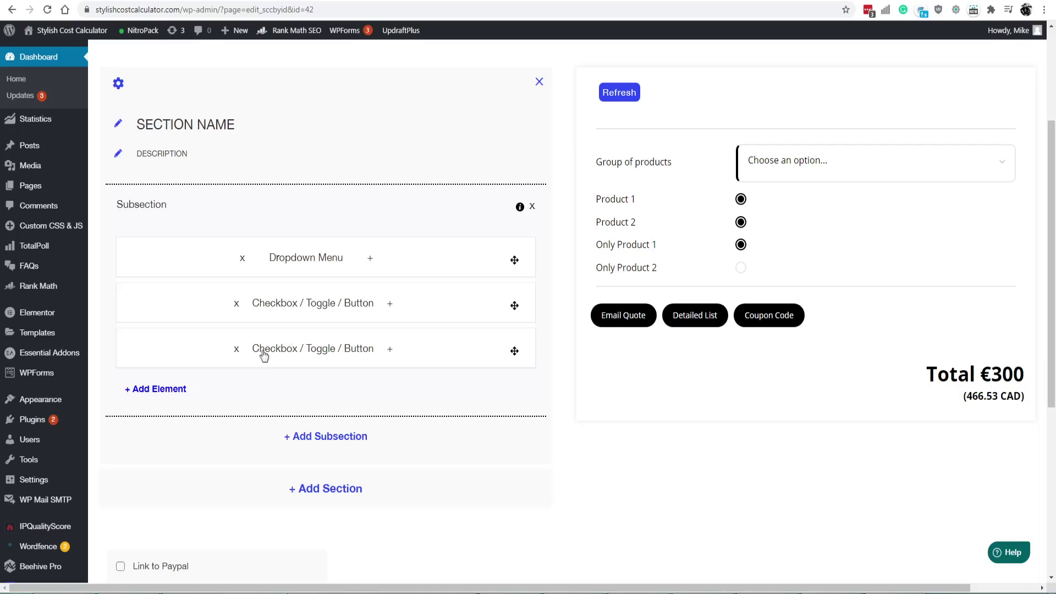
Add a Simple Buttons element to the subsection.
{"action": "left_click", "coordinate": [172, 389]}
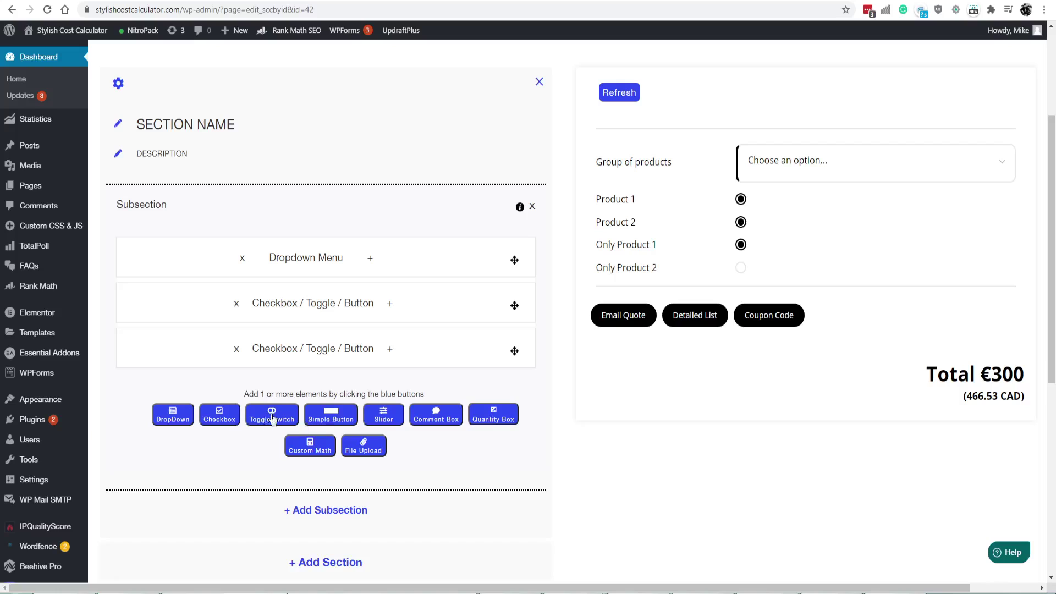
{"action": "left_click", "coordinate": [330, 415]}
{"action": "scroll", "coordinate": [309, 379], "scroll_direction": "down", "scroll_amount": 5}
{"action": "scroll", "coordinate": [309, 379], "scroll_direction": "down", "scroll_amount": 2}
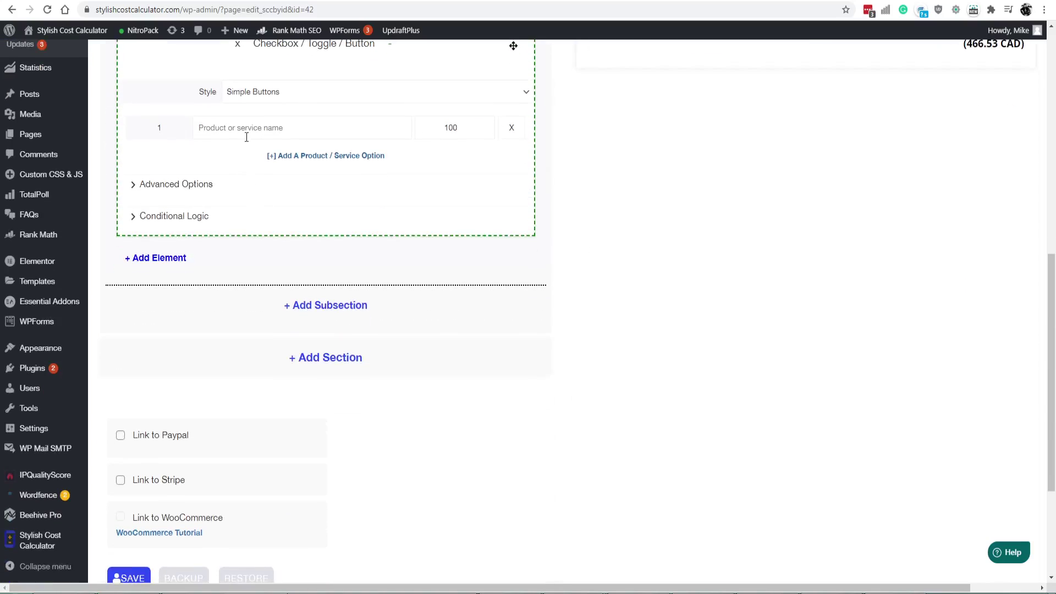
Name the two button options Service 1 and Service 2.
{"action": "left_click", "coordinate": [257, 132]}
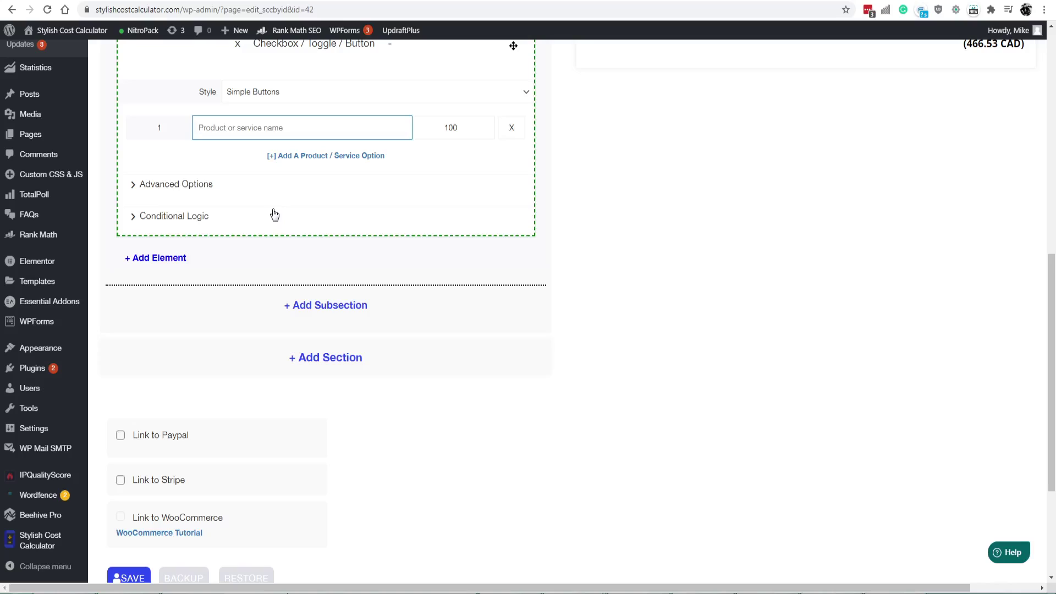
{"action": "type", "text": "Service 1"}
{"action": "left_click", "coordinate": [330, 156]}
{"action": "triple_click", "coordinate": [240, 137]}
{"action": "key", "text": "ctrl+c"}
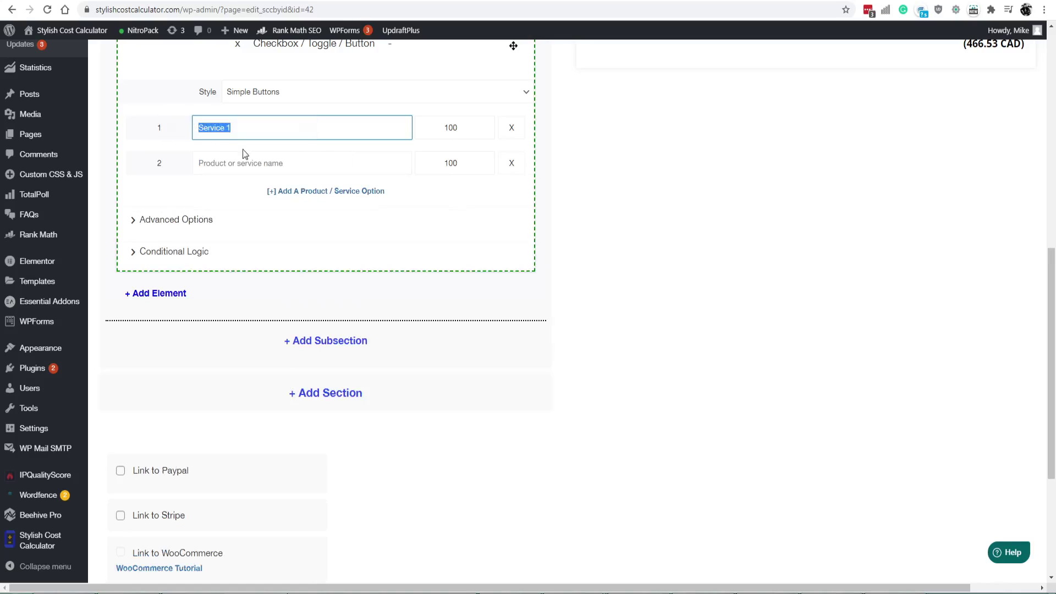
{"action": "left_click", "coordinate": [245, 160]}
{"action": "key", "text": "ctrl+v"}
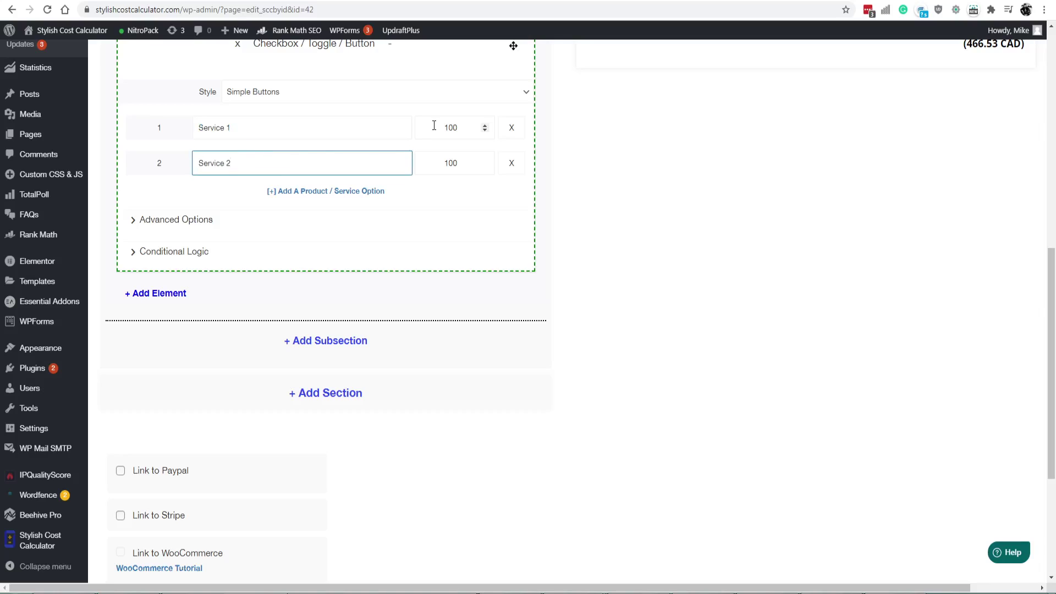
Price Service 1 at 100 and Service 2 at 200, then save the calculator.
{"action": "left_click", "coordinate": [432, 125]}
{"action": "left_click", "coordinate": [452, 164]}
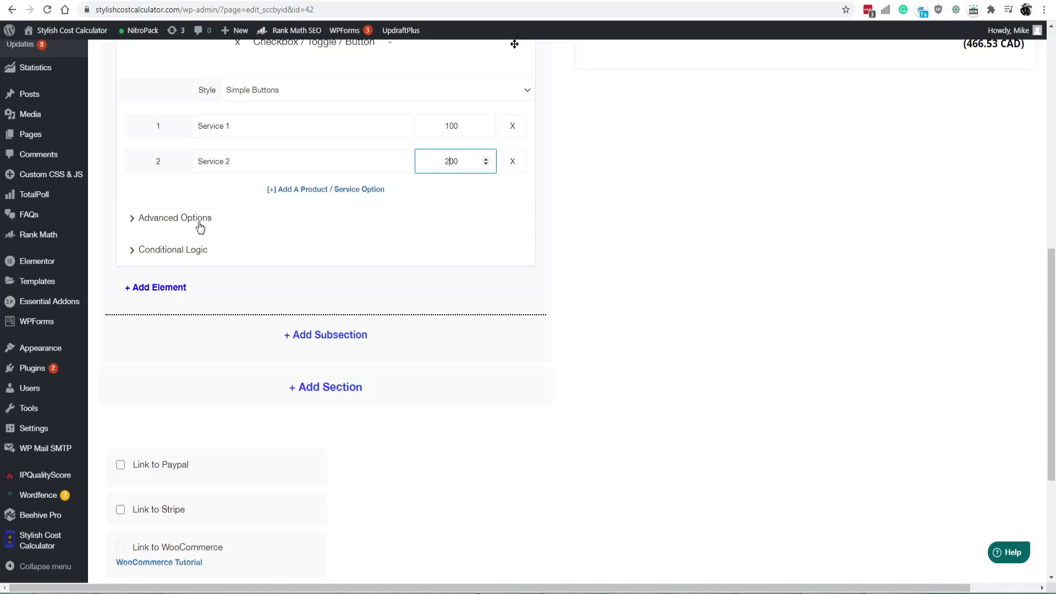
{"action": "scroll", "coordinate": [200, 227], "scroll_direction": "up", "scroll_amount": 8}
{"action": "left_click", "coordinate": [619, 151]}
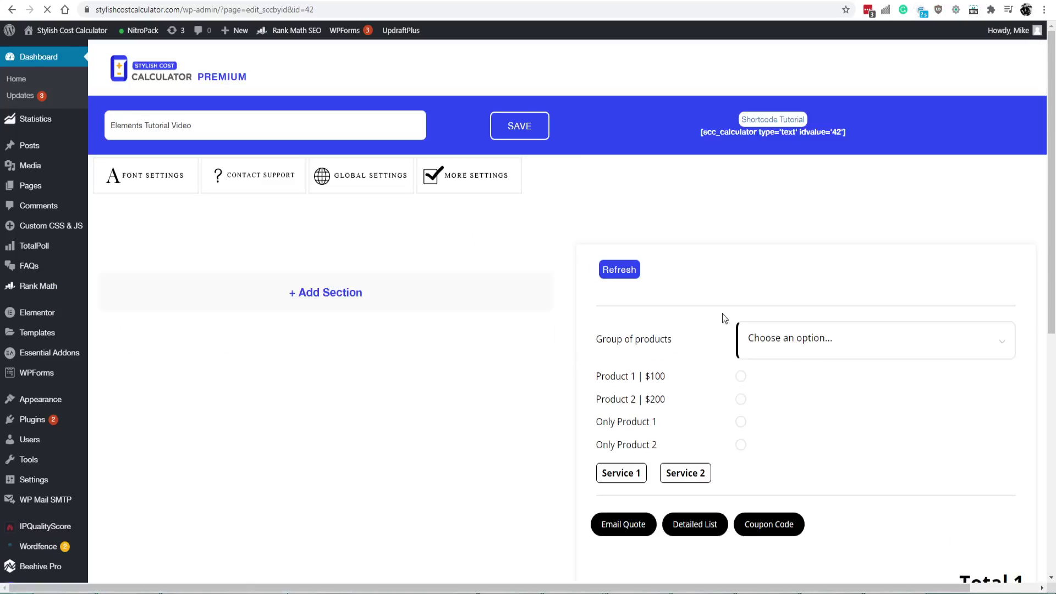
Toggle Service 1 and Service 2 on and off in the preview to check the totals.
{"action": "scroll", "coordinate": [655, 437], "scroll_direction": "down", "scroll_amount": 1}
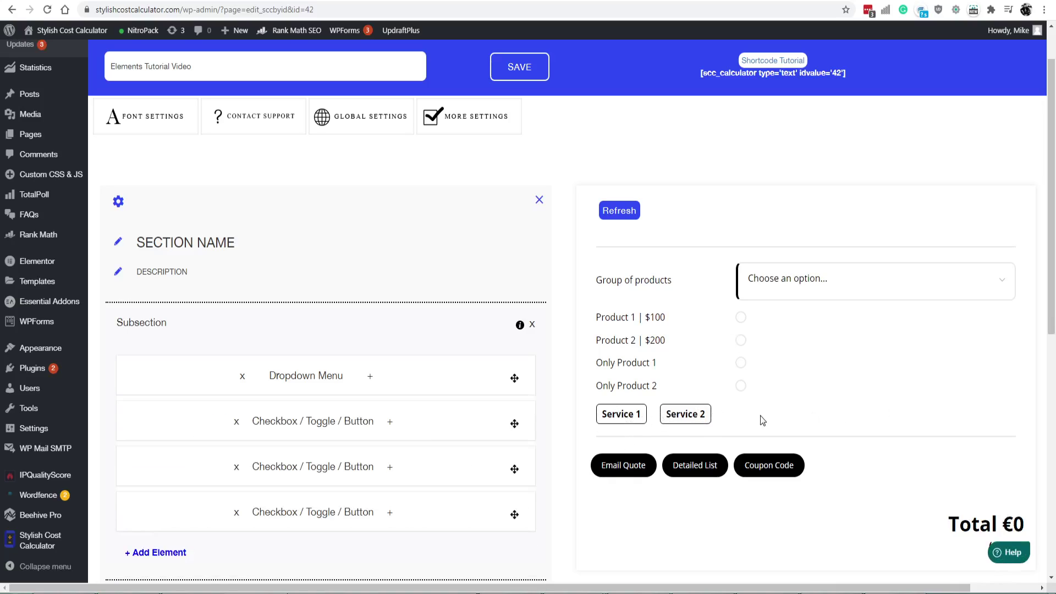
{"action": "left_click", "coordinate": [619, 414]}
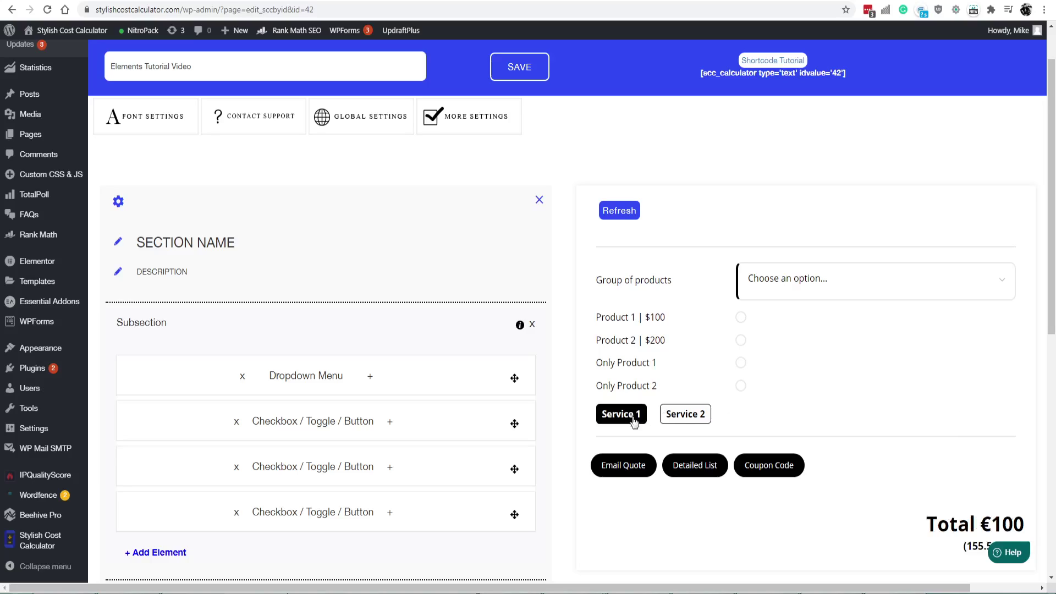
{"action": "left_click", "coordinate": [696, 414]}
{"action": "left_click", "coordinate": [687, 416]}
{"action": "left_click", "coordinate": [619, 417]}
{"action": "left_click", "coordinate": [692, 414]}
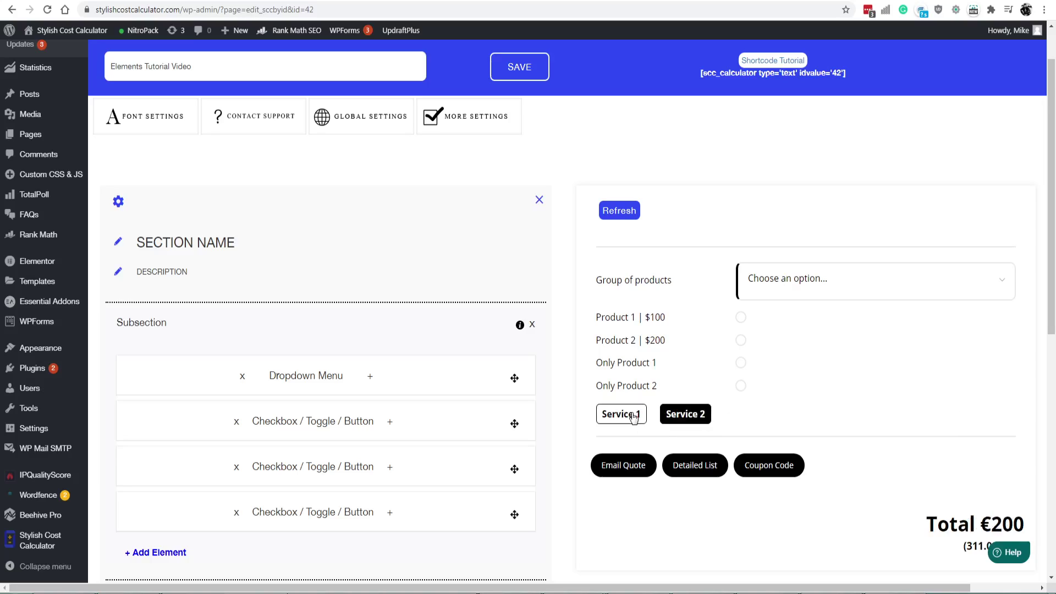
{"action": "left_click", "coordinate": [632, 415]}
{"action": "left_click", "coordinate": [702, 418]}
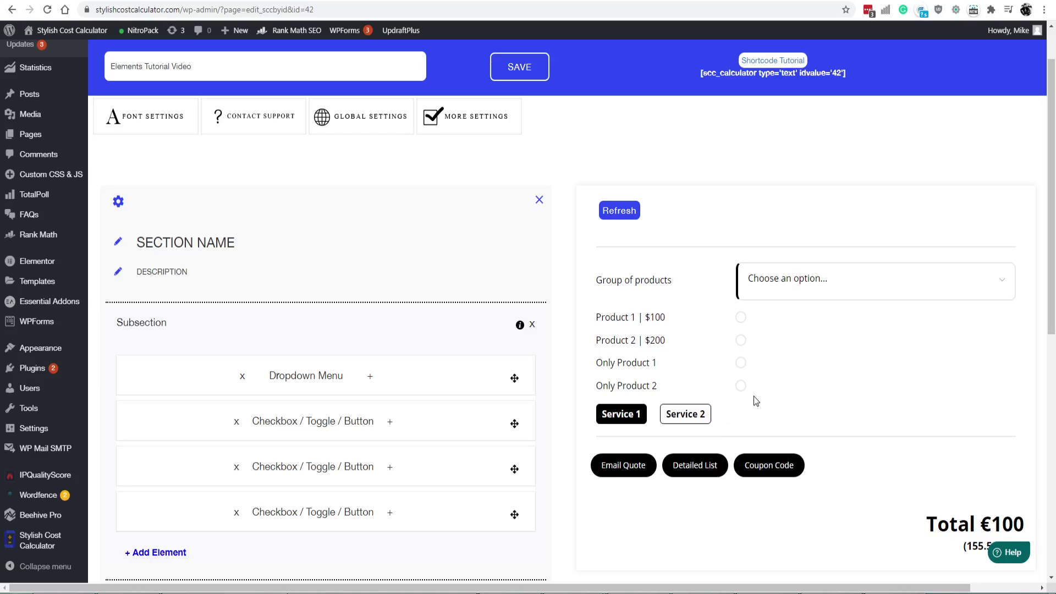
{"action": "left_click", "coordinate": [621, 413]}
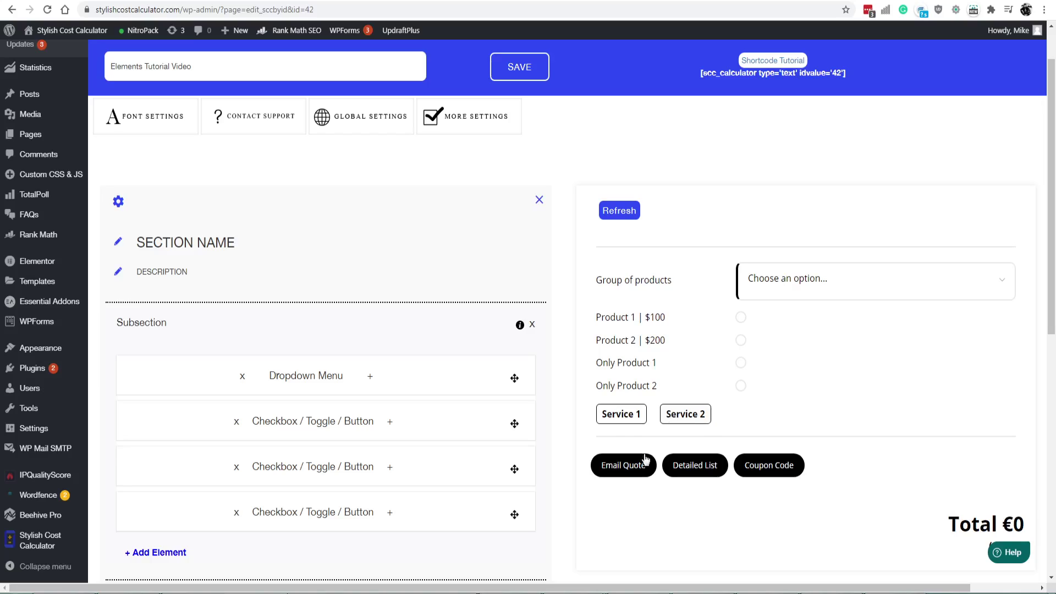
Select Service 1, then Service 2, in the preview, reaching a total of €200 (311.02 CAD).
{"action": "left_click", "coordinate": [643, 416]}
{"action": "left_click", "coordinate": [698, 414]}
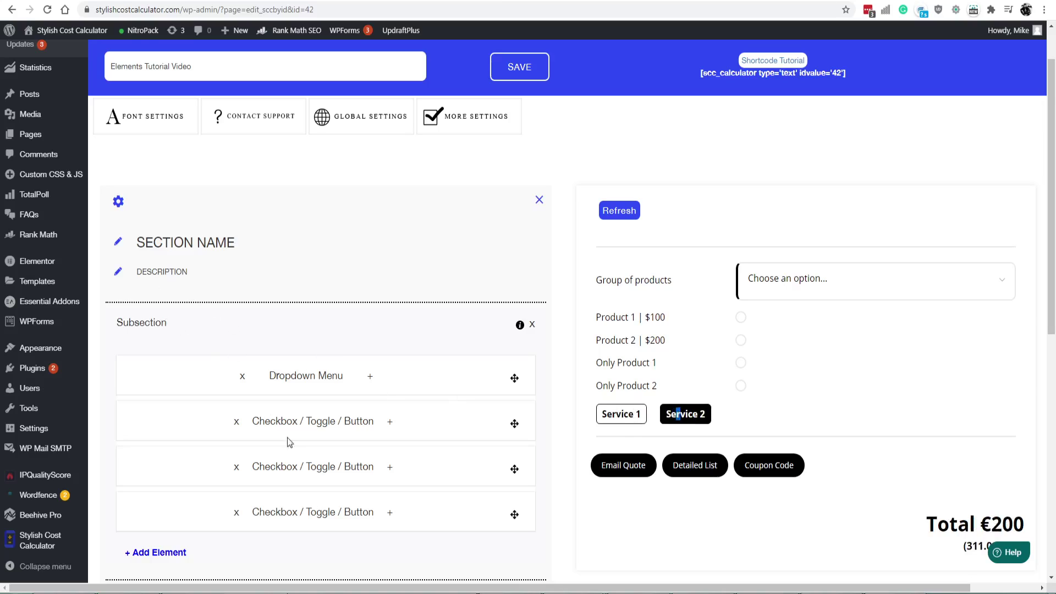
{"action": "scroll", "coordinate": [287, 437], "scroll_direction": "down", "scroll_amount": 2}
{"action": "left_click", "coordinate": [177, 434]}
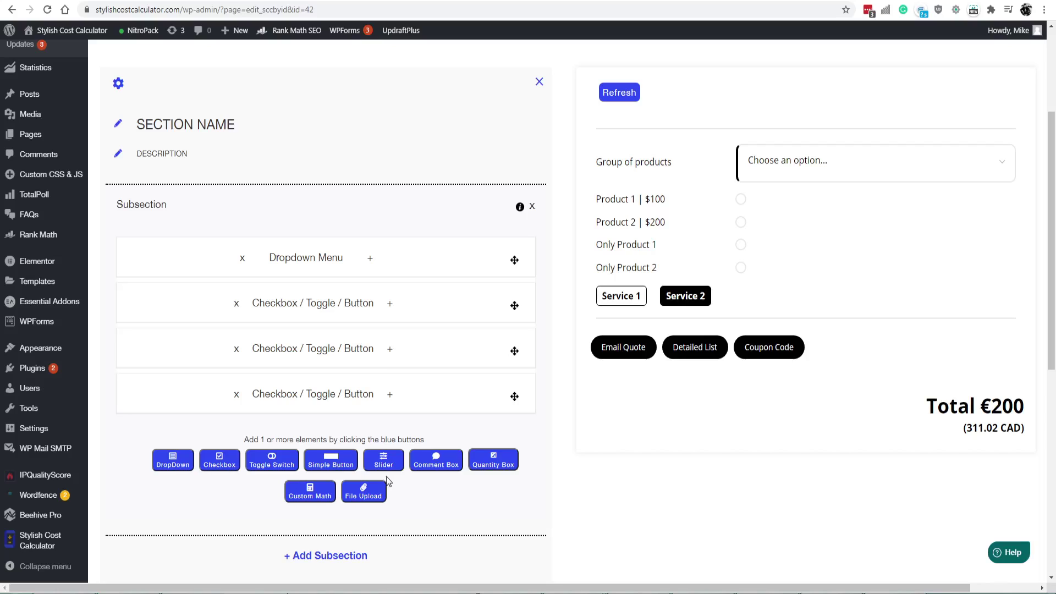
Add a slider element titled 'Number of days'.
{"action": "left_click", "coordinate": [384, 461]}
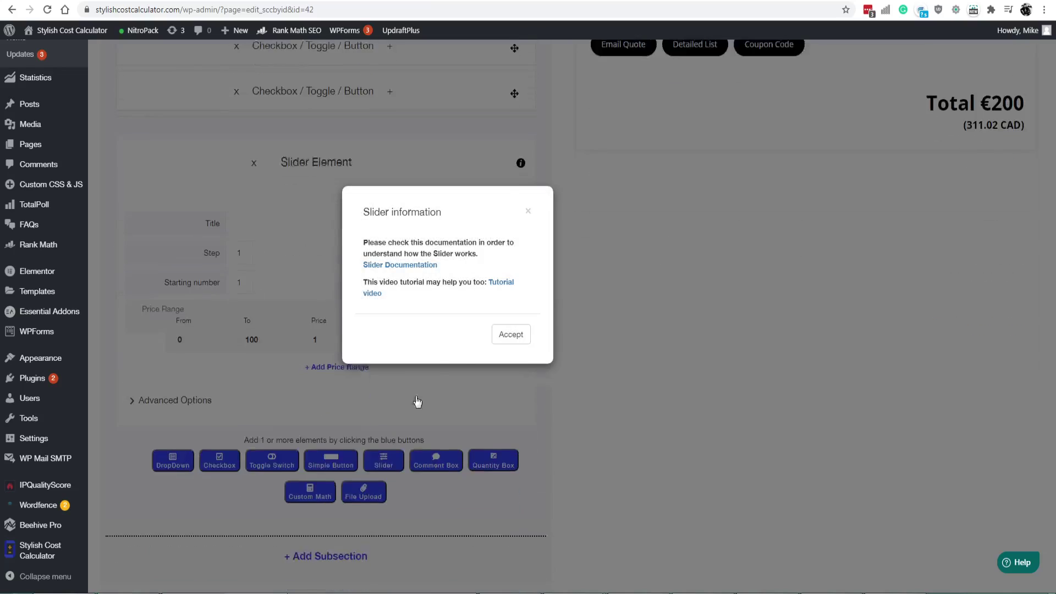
{"action": "left_click", "coordinate": [509, 334]}
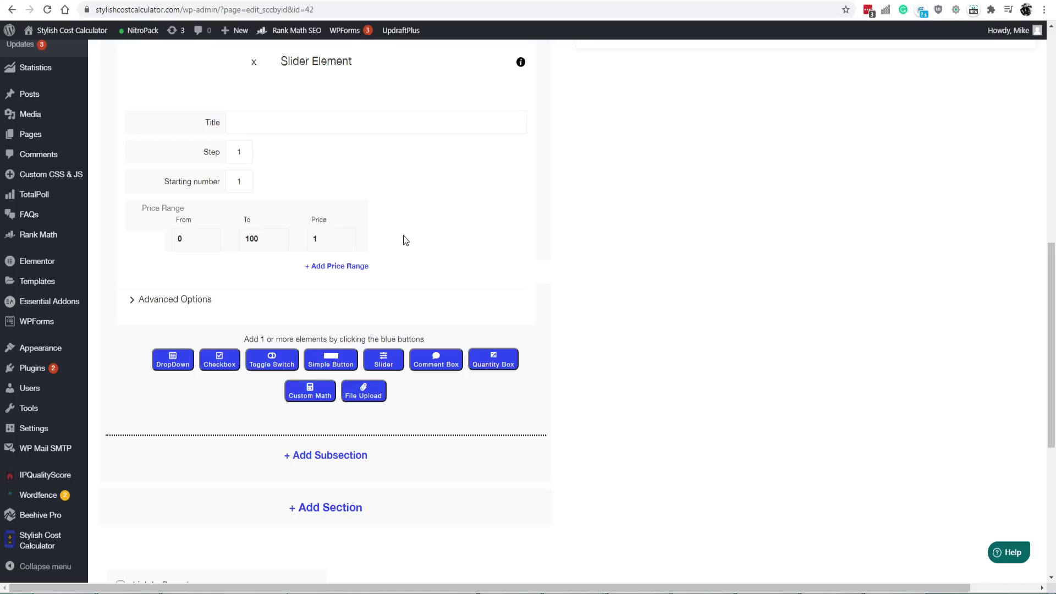
{"action": "scroll", "coordinate": [337, 235], "scroll_direction": "up", "scroll_amount": 1}
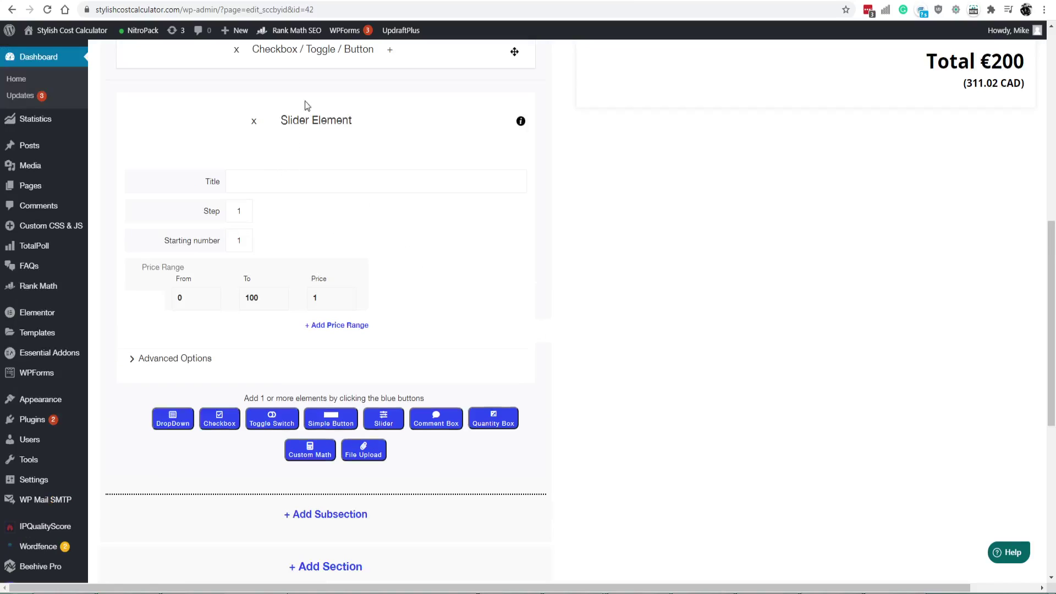
{"action": "left_click", "coordinate": [266, 186]}
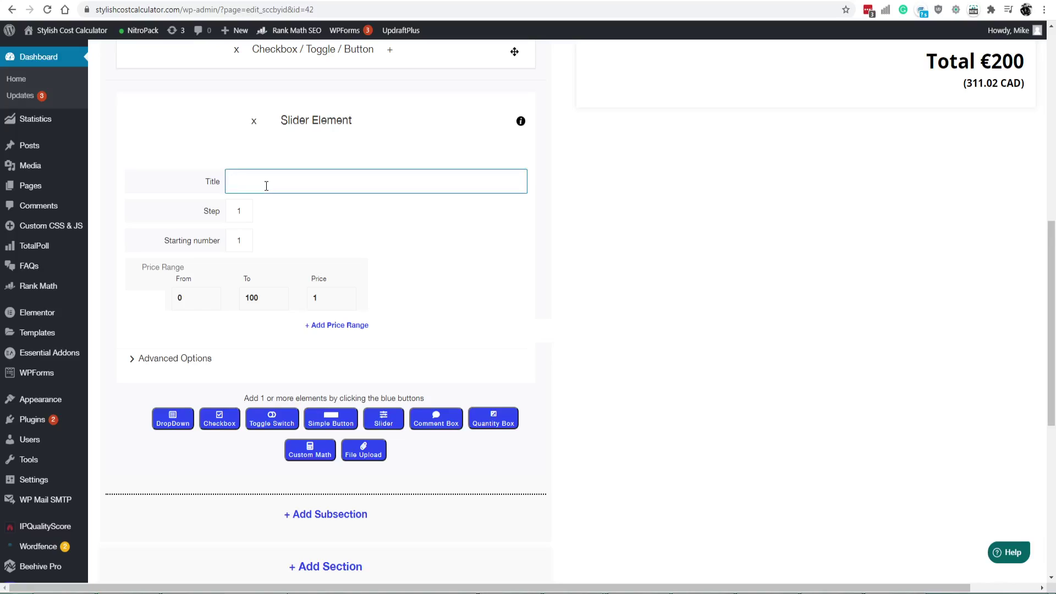
{"action": "type", "text": "NUm"}
{"action": "left_click_drag", "start_coordinate": [293, 176], "coordinate": [141, 214]}
{"action": "left_click_drag", "start_coordinate": [302, 181], "coordinate": [182, 187]}
{"action": "left_click", "coordinate": [270, 183]}
{"action": "left_click_drag", "start_coordinate": [285, 177], "coordinate": [194, 185]}
{"action": "left_click", "coordinate": [307, 188]}
Price days 0–10 at 10 and add a second range, 11–20, priced 9.
{"action": "double_click", "coordinate": [252, 301]}
{"action": "type", "text": "50"}
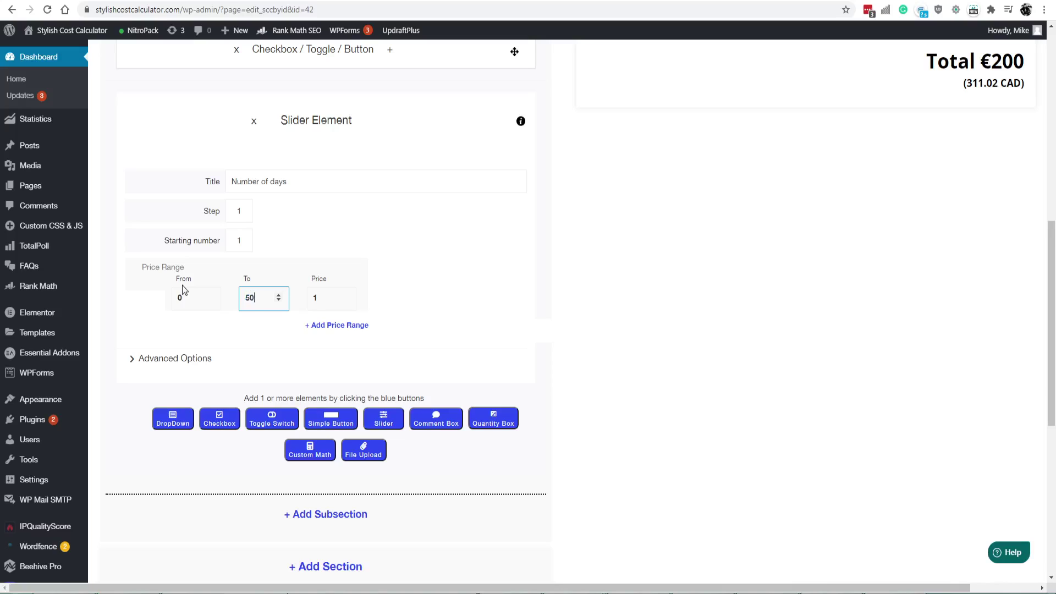
{"action": "double_click", "coordinate": [324, 307]}
{"action": "type", "text": "10"}
{"action": "left_click_drag", "start_coordinate": [256, 302], "coordinate": [240, 297]}
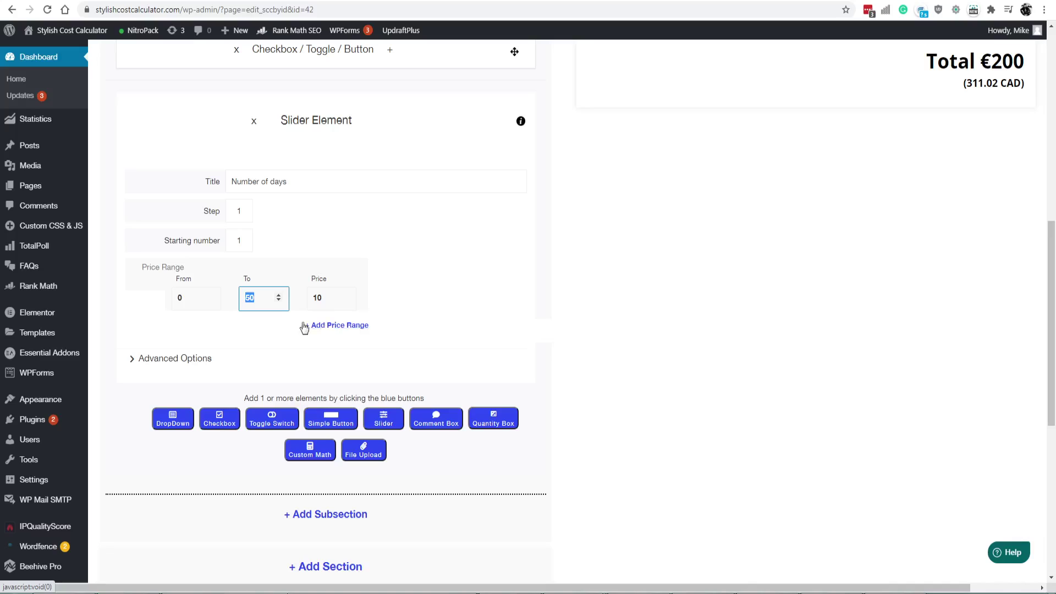
{"action": "left_click", "coordinate": [327, 325]}
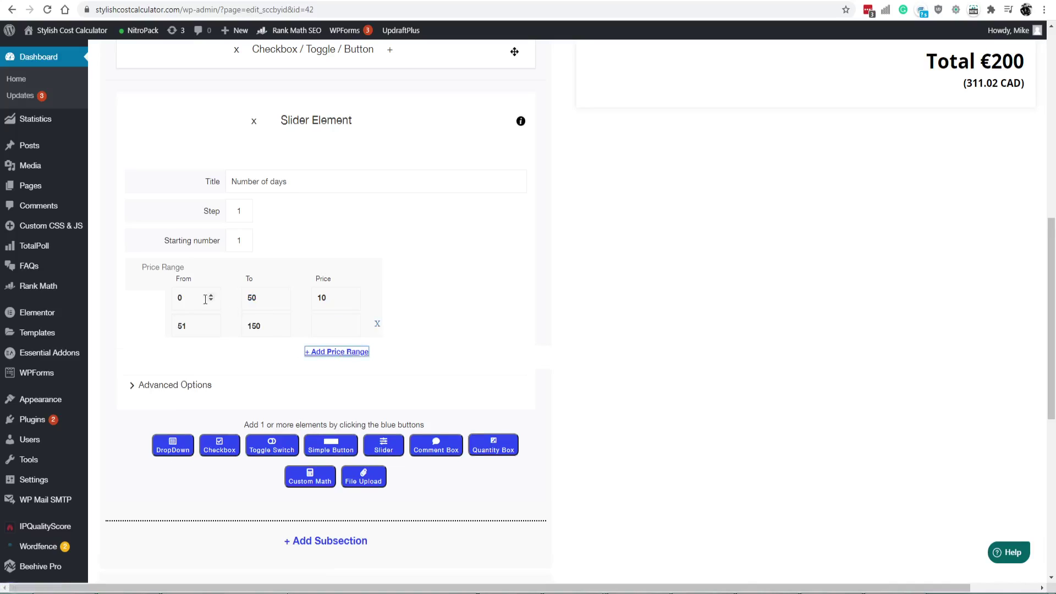
{"action": "left_click_drag", "start_coordinate": [256, 298], "coordinate": [247, 294]}
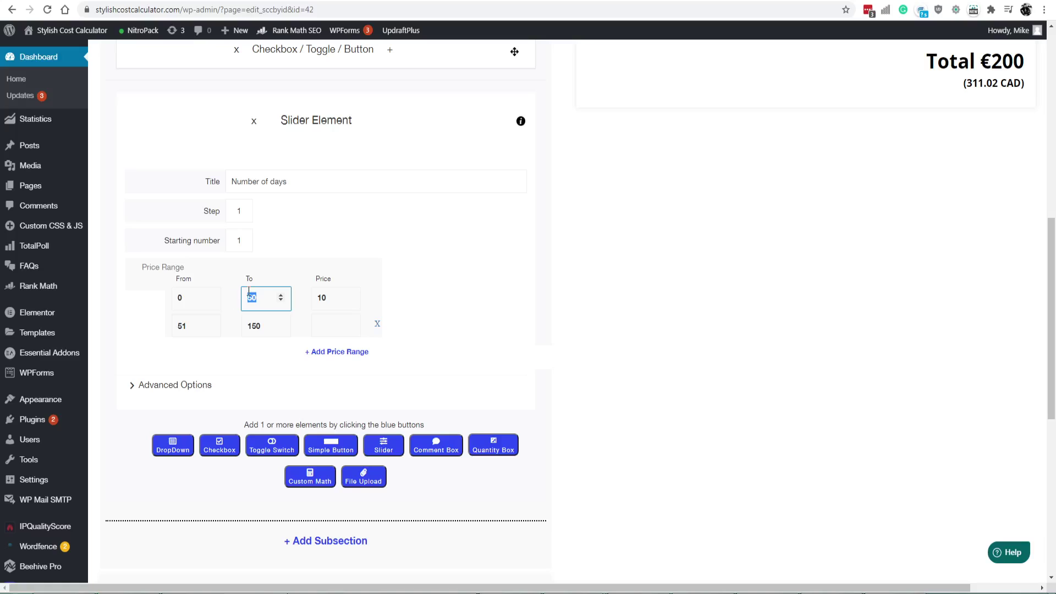
{"action": "type", "text": "10"}
{"action": "left_click_drag", "start_coordinate": [328, 305], "coordinate": [314, 300]}
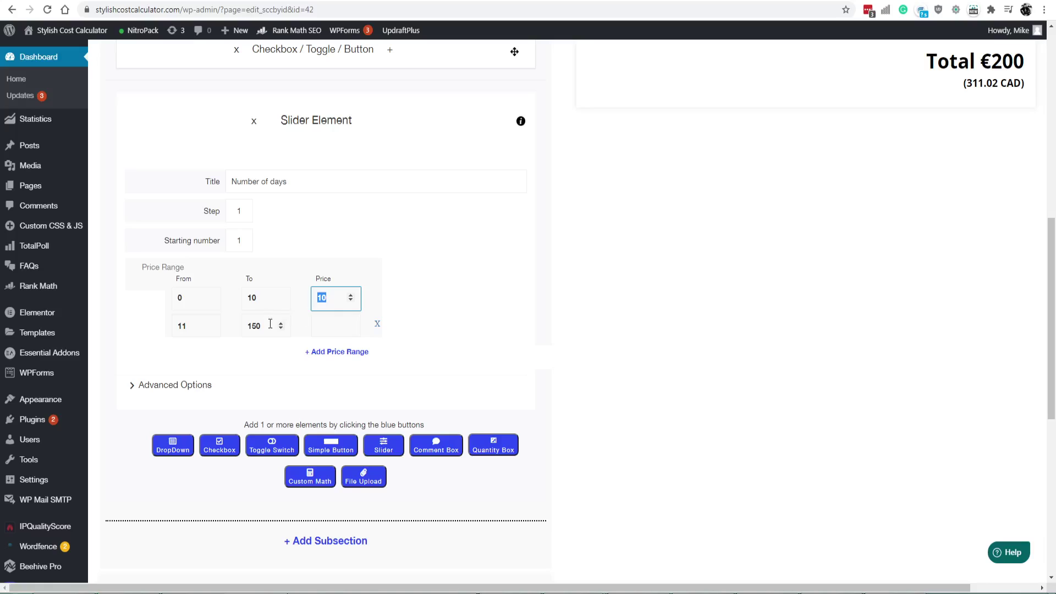
{"action": "left_click_drag", "start_coordinate": [256, 328], "coordinate": [213, 316]}
{"action": "type", "text": "20"}
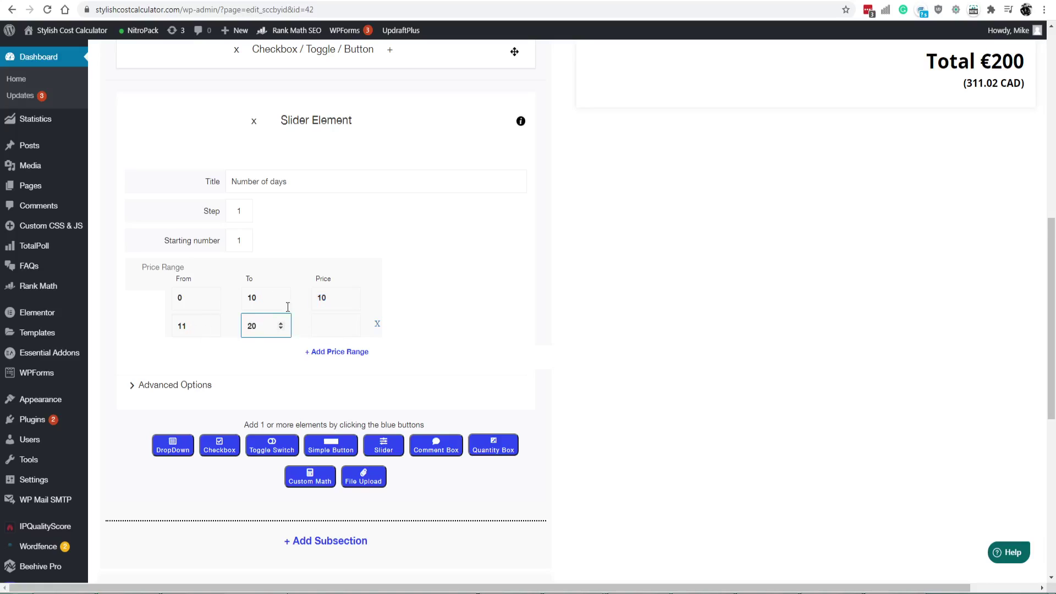
{"action": "left_click", "coordinate": [325, 322]}
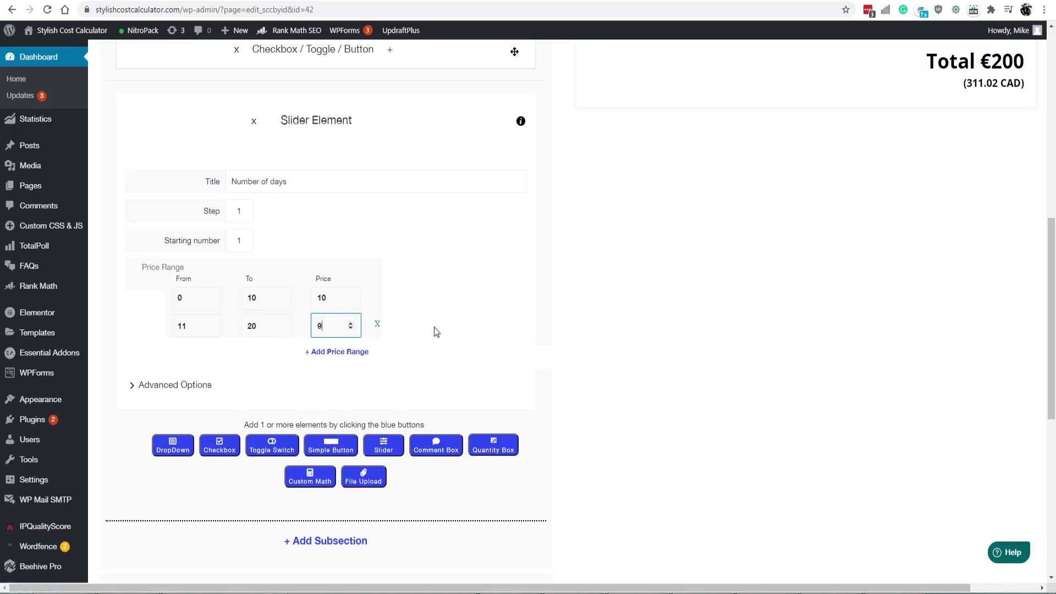
{"action": "scroll", "coordinate": [434, 327], "scroll_direction": "up", "scroll_amount": 6}
Refresh the preview, test day counts and choose Product 1 at 3 days for €330.
{"action": "left_click", "coordinate": [619, 102]}
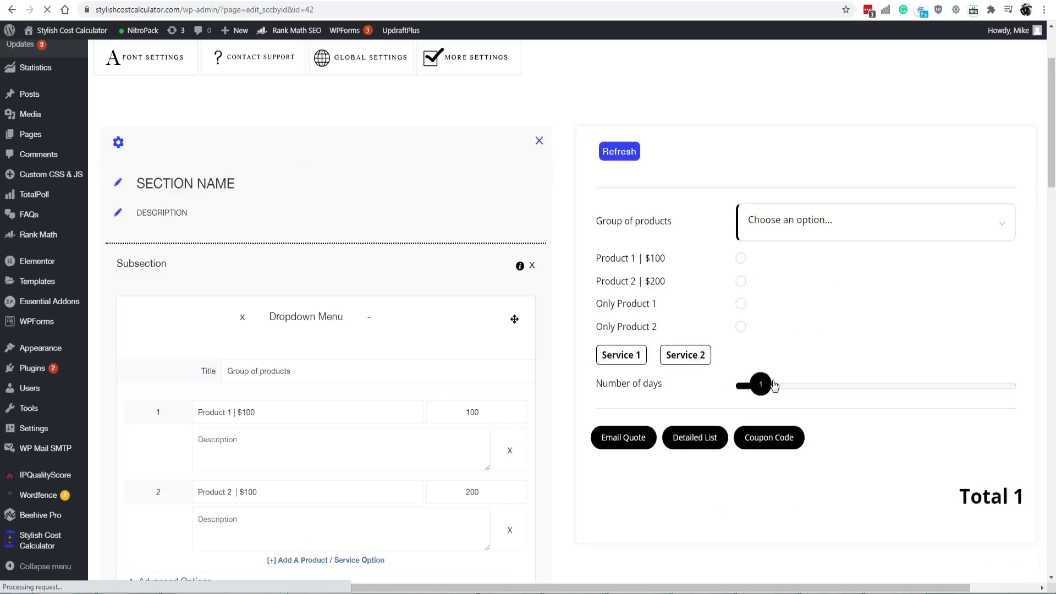
{"action": "left_click_drag", "start_coordinate": [761, 384], "coordinate": [816, 394]}
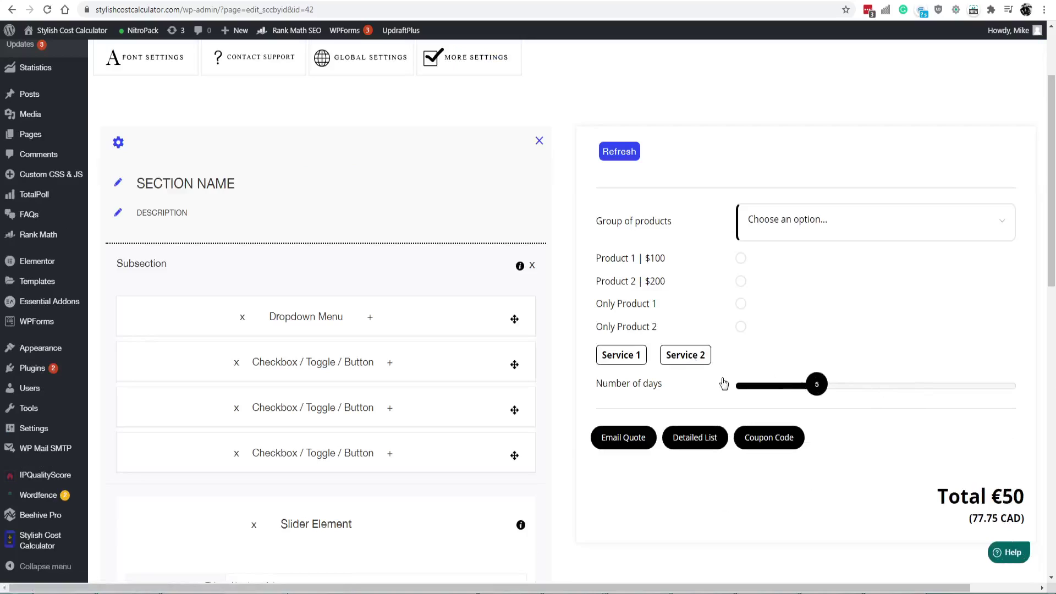
{"action": "scroll", "coordinate": [497, 389], "scroll_direction": "down", "scroll_amount": 2}
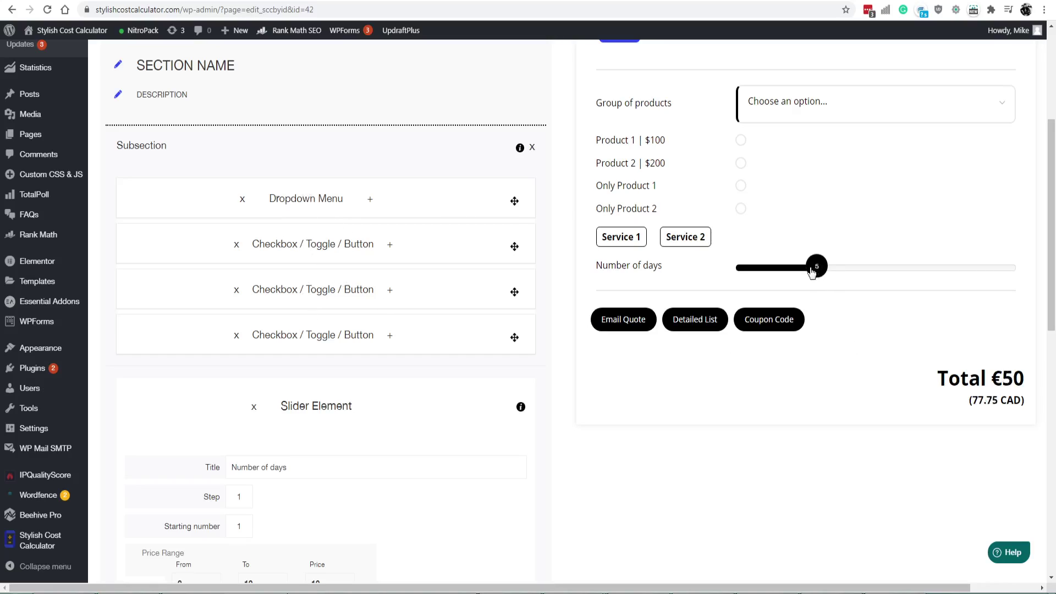
{"action": "left_click_drag", "start_coordinate": [816, 265], "coordinate": [789, 270]}
{"action": "left_click", "coordinate": [741, 141]}
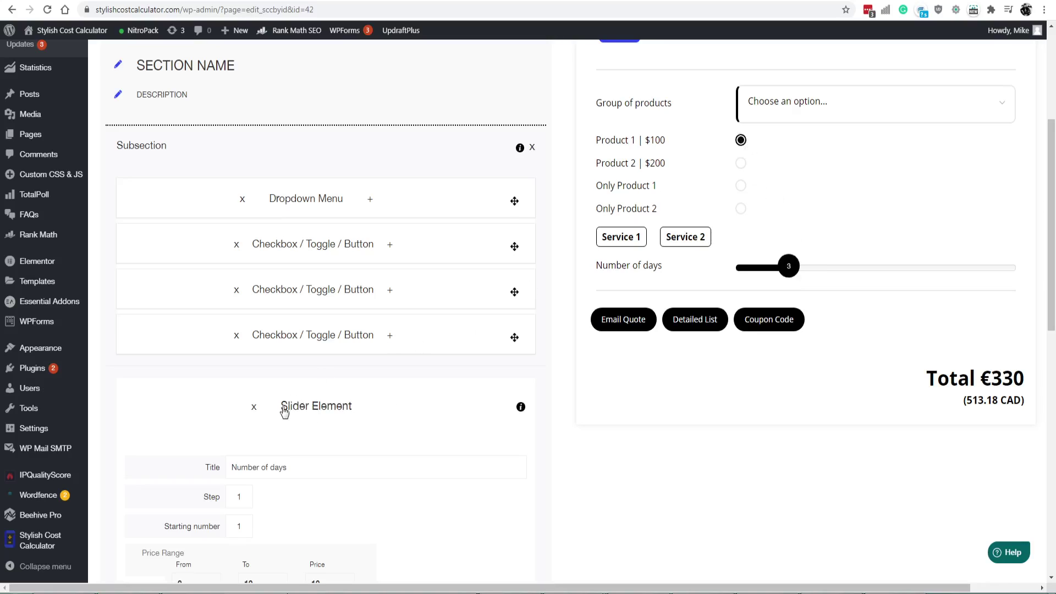
{"action": "left_click", "coordinate": [256, 413]}
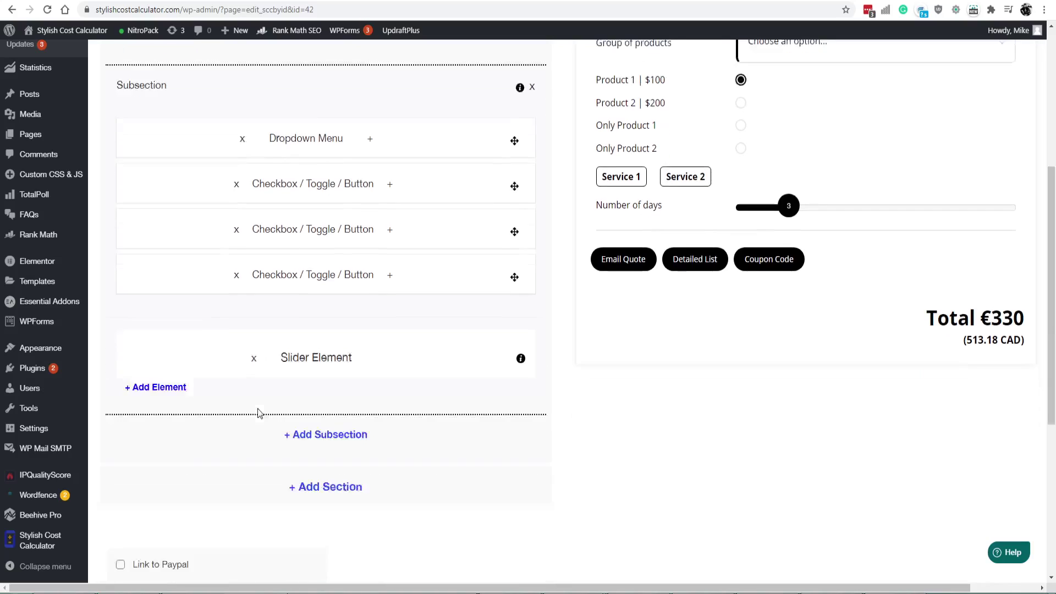
Create a second, empty subsection with + Add Subsection beneath the first.
{"action": "scroll", "coordinate": [258, 413], "scroll_direction": "down", "scroll_amount": 5}
{"action": "left_click", "coordinate": [329, 110]}
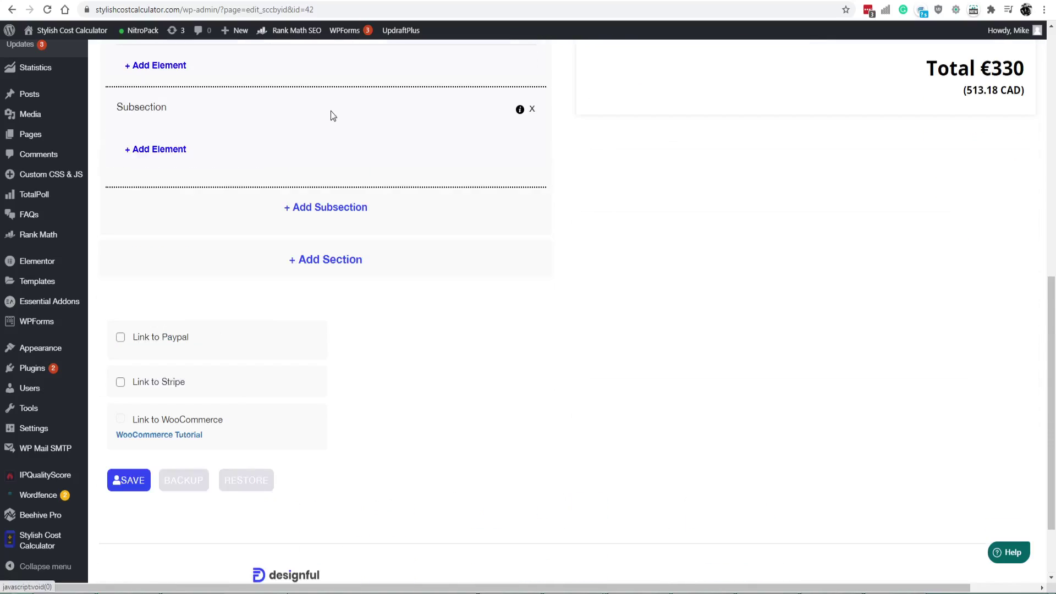
{"action": "scroll", "coordinate": [264, 236], "scroll_direction": "up", "scroll_amount": 2}
{"action": "scroll", "coordinate": [165, 275], "scroll_direction": "up", "scroll_amount": 6}
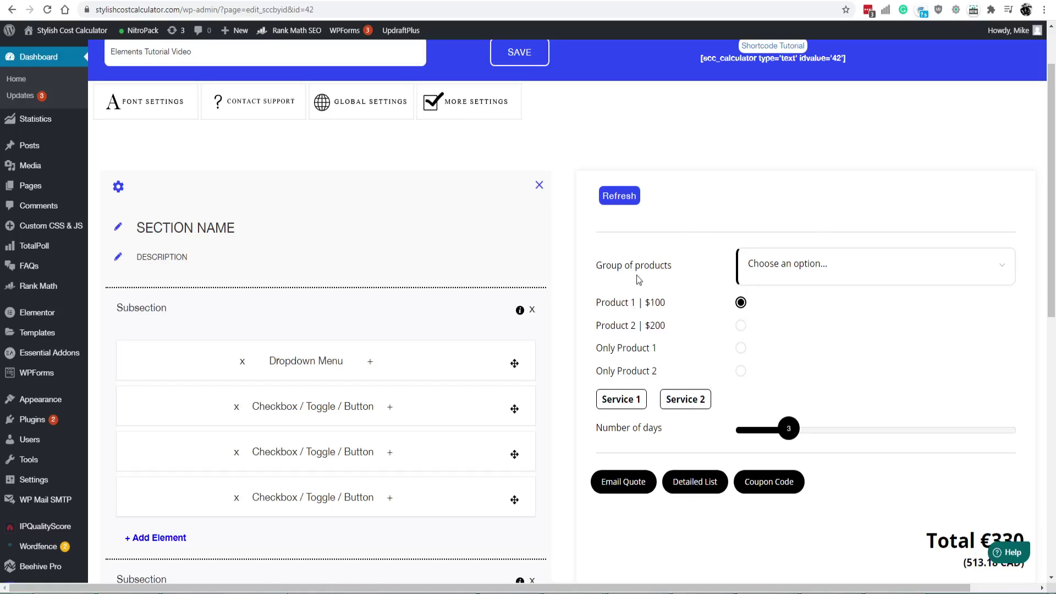
Add a slider to the second subsection and give it the title 'Number of days'.
{"action": "scroll", "coordinate": [495, 409], "scroll_direction": "down", "scroll_amount": 4}
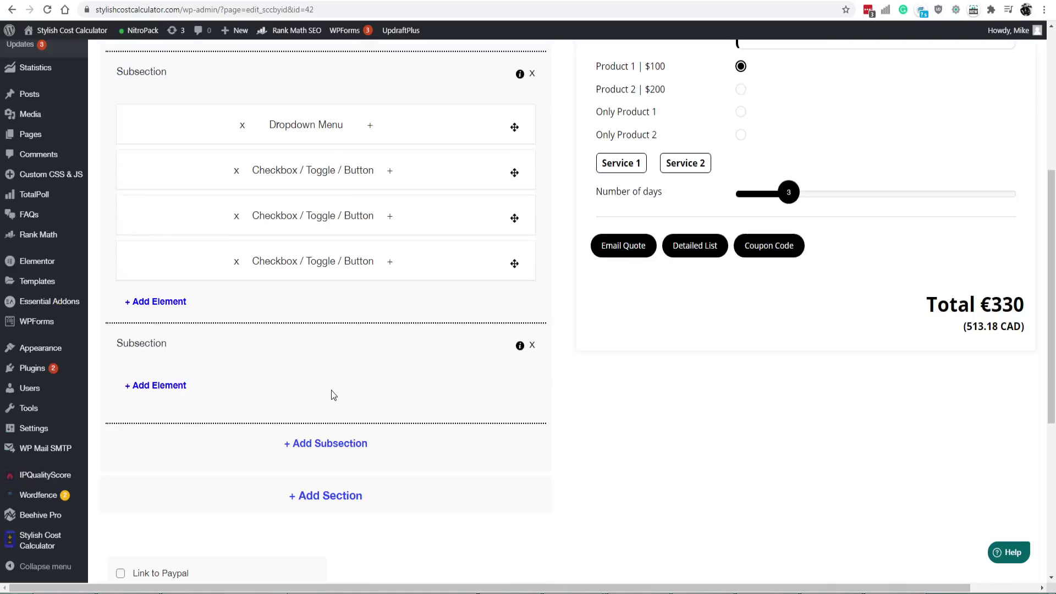
{"action": "left_click", "coordinate": [175, 387]}
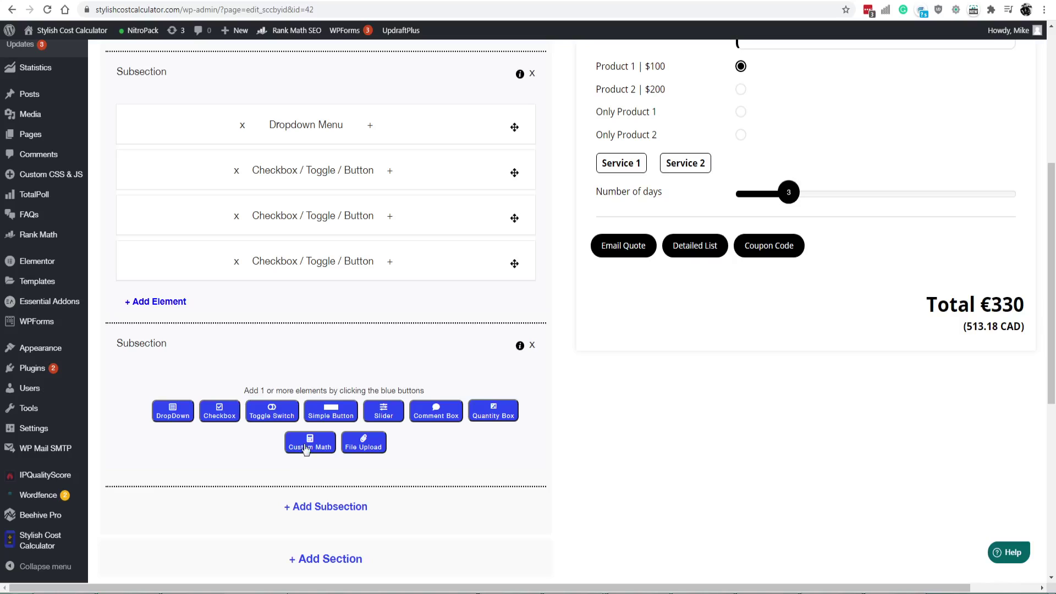
{"action": "left_click", "coordinate": [384, 413]}
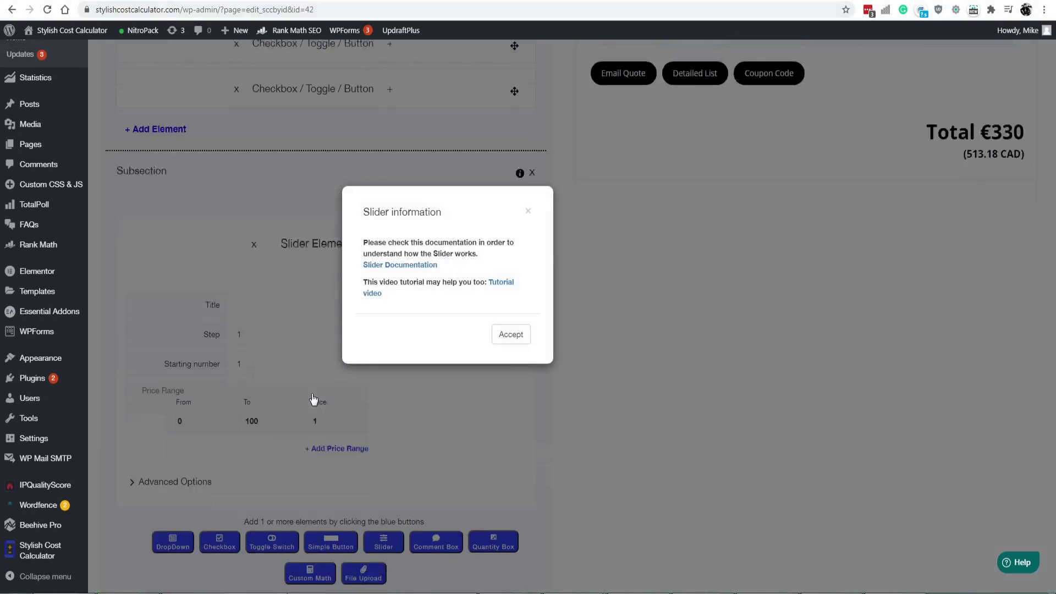
{"action": "left_click", "coordinate": [528, 340]}
{"action": "left_click", "coordinate": [331, 124]}
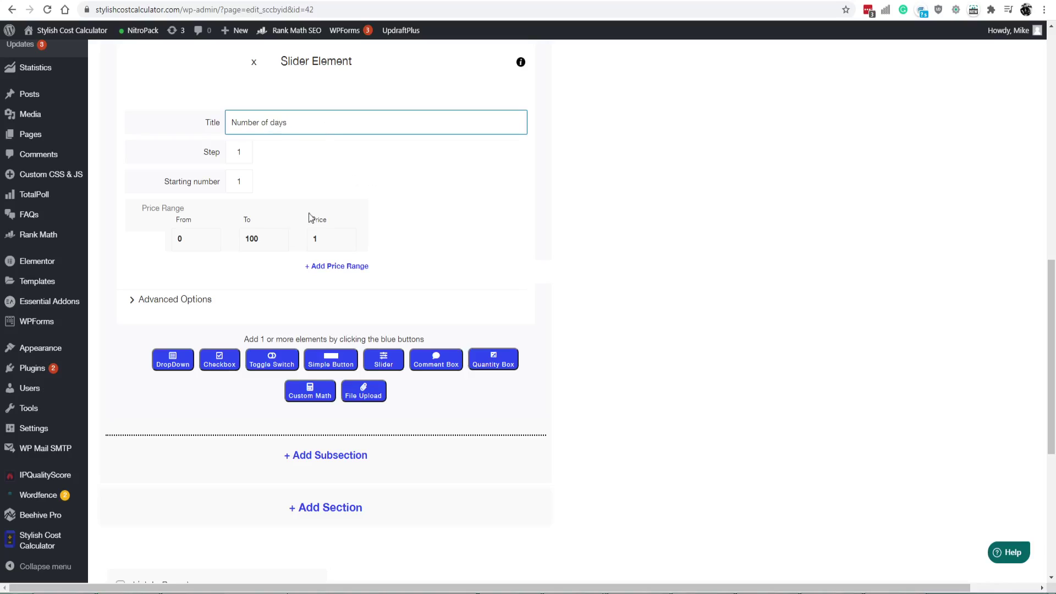
{"action": "scroll", "coordinate": [555, 141], "scroll_direction": "up", "scroll_amount": 15}
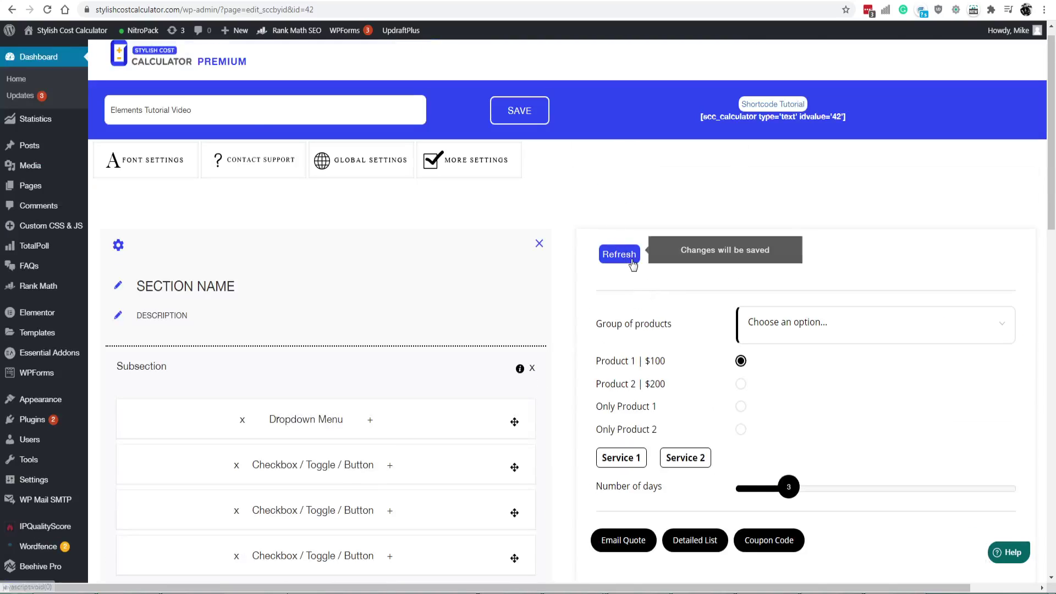
Refresh the preview, choose Product 2 and set the sliders to 6 and 32 days, totalling €1,082.
{"action": "left_click", "coordinate": [630, 257]}
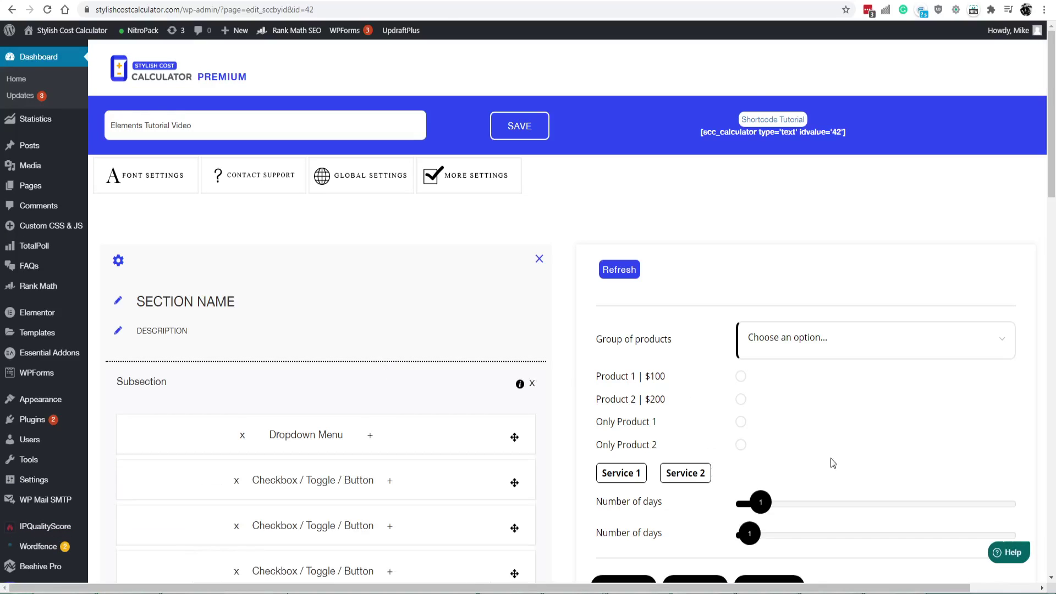
{"action": "scroll", "coordinate": [833, 463], "scroll_direction": "down", "scroll_amount": 3}
{"action": "left_click_drag", "start_coordinate": [753, 359], "coordinate": [891, 360]}
{"action": "left_click", "coordinate": [740, 222]}
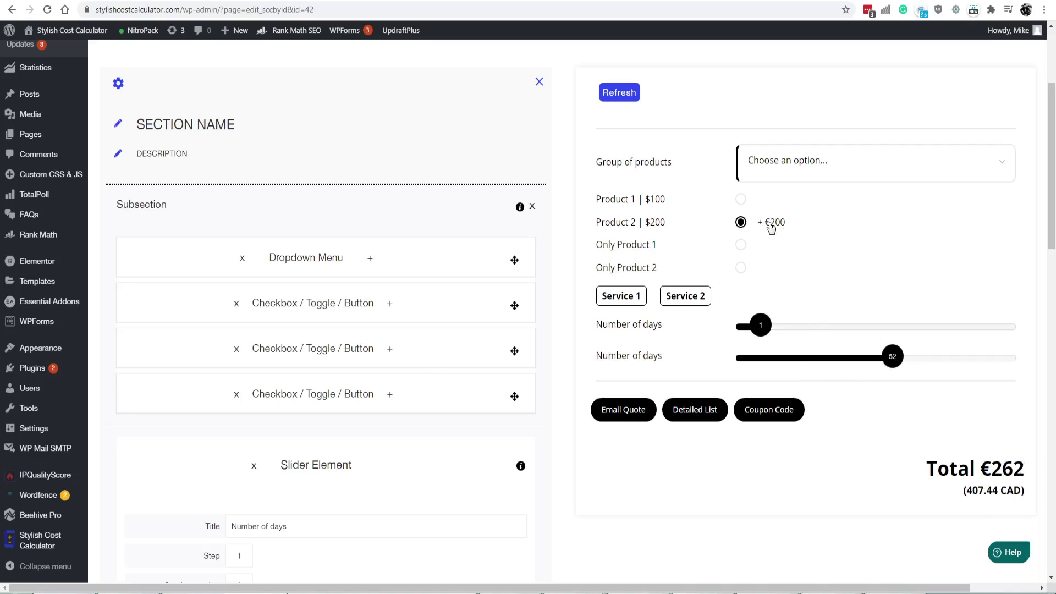
{"action": "left_click", "coordinate": [861, 359]}
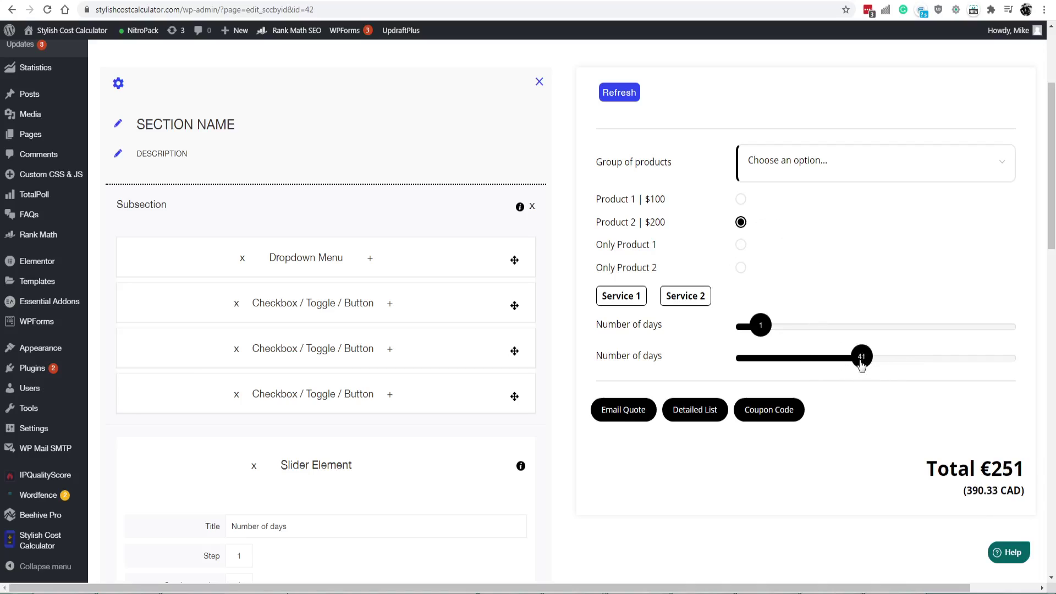
{"action": "left_click_drag", "start_coordinate": [862, 359], "coordinate": [819, 357]}
{"action": "mouse_move", "coordinate": [761, 324]}
{"action": "left_mouse_down"}
{"action": "mouse_move", "coordinate": [886, 327]}
{"action": "mouse_move", "coordinate": [749, 329]}
{"action": "left_mouse_up"}
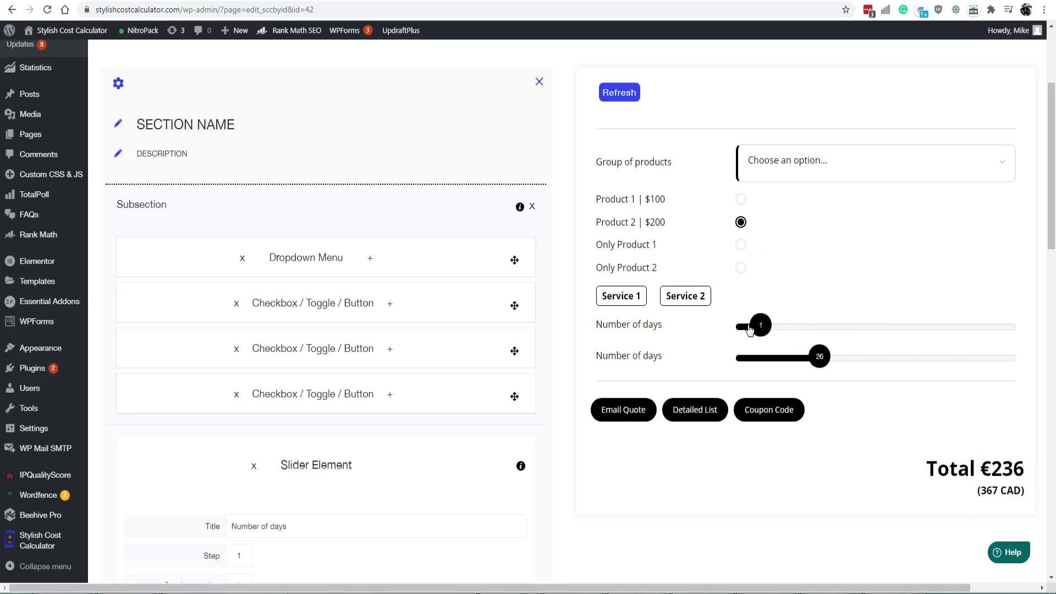
{"action": "mouse_move", "coordinate": [829, 360]}
{"action": "left_mouse_down"}
{"action": "mouse_move", "coordinate": [797, 359]}
{"action": "mouse_move", "coordinate": [829, 360]}
{"action": "left_mouse_up"}
{"action": "left_click", "coordinate": [814, 327]}
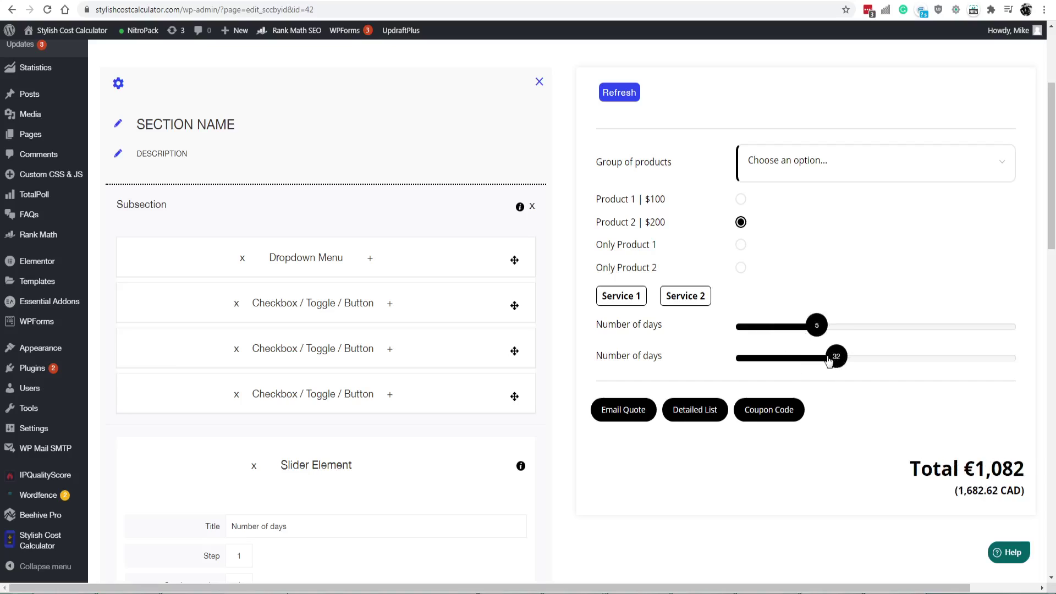
{"action": "scroll", "coordinate": [294, 440], "scroll_direction": "down", "scroll_amount": 3}
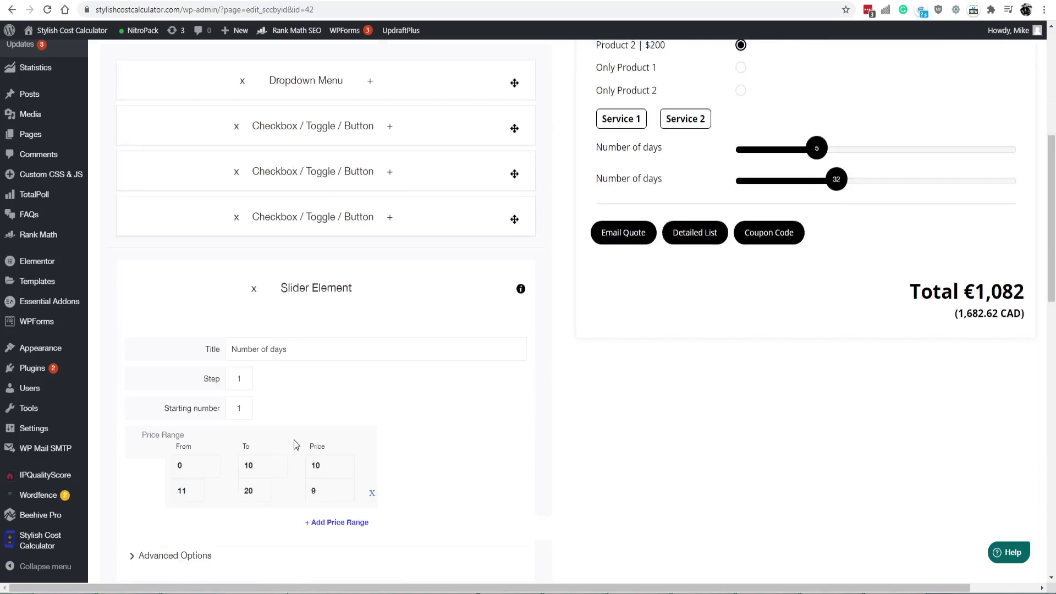
{"action": "scroll", "coordinate": [279, 358], "scroll_direction": "up", "scroll_amount": 4}
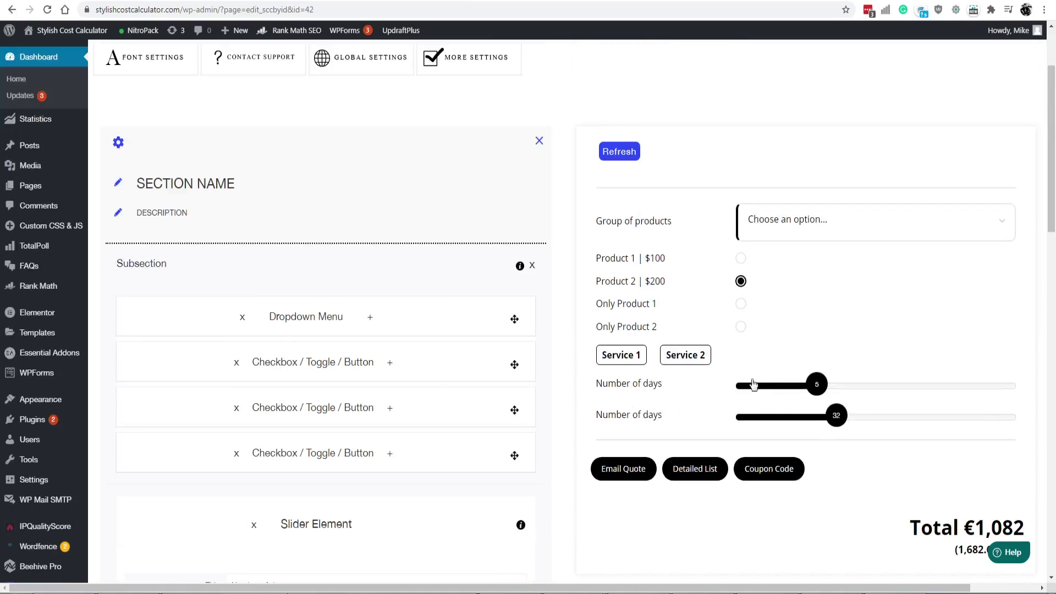
{"action": "scroll", "coordinate": [361, 418], "scroll_direction": "down", "scroll_amount": 8}
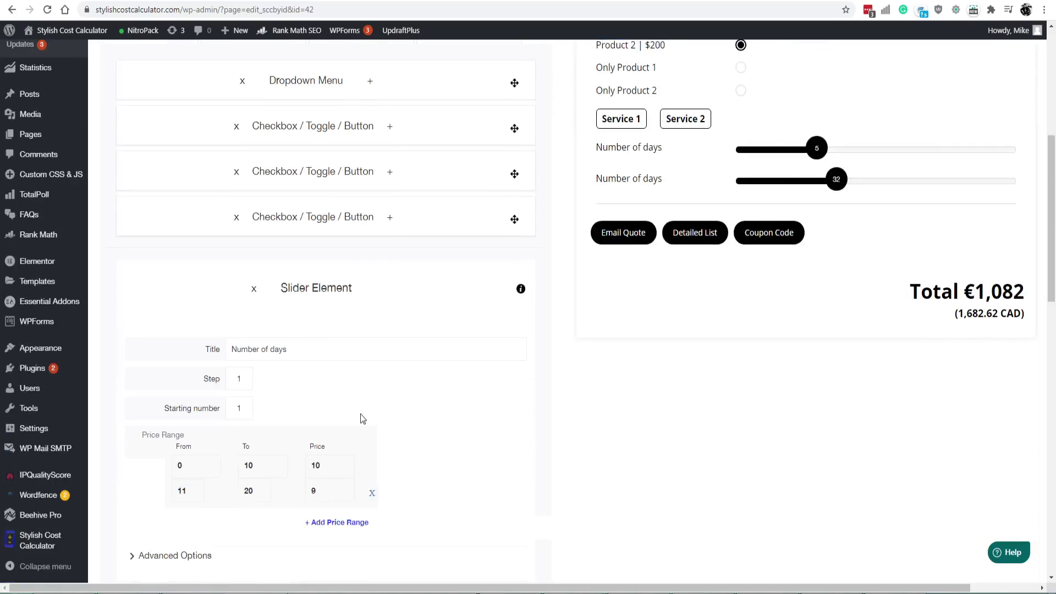
{"action": "scroll", "coordinate": [280, 427], "scroll_direction": "down", "scroll_amount": 1}
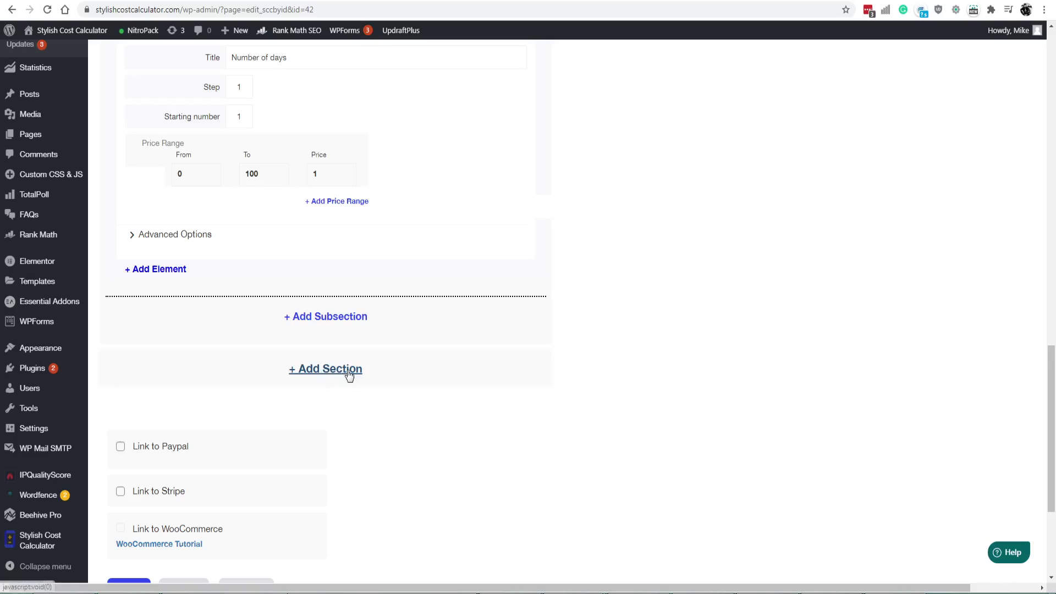
{"action": "scroll", "coordinate": [460, 381], "scroll_direction": "up", "scroll_amount": 10}
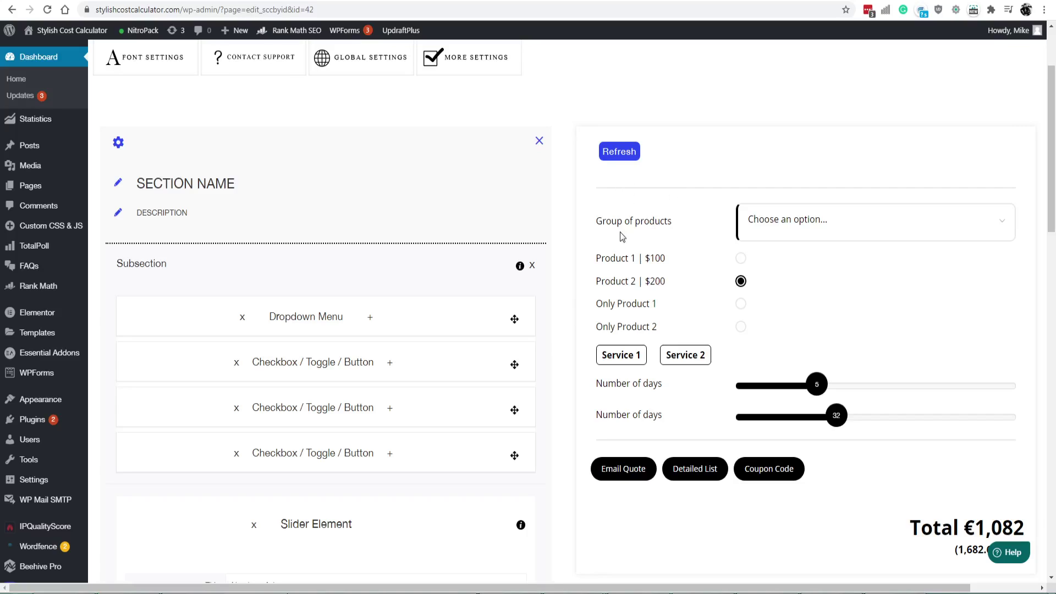
{"action": "left_click_drag", "start_coordinate": [162, 183], "coordinate": [231, 184]}
{"action": "left_click_drag", "start_coordinate": [153, 213], "coordinate": [137, 212]}
{"action": "left_click_drag", "start_coordinate": [616, 220], "coordinate": [660, 219]}
{"action": "left_click", "coordinate": [619, 282]}
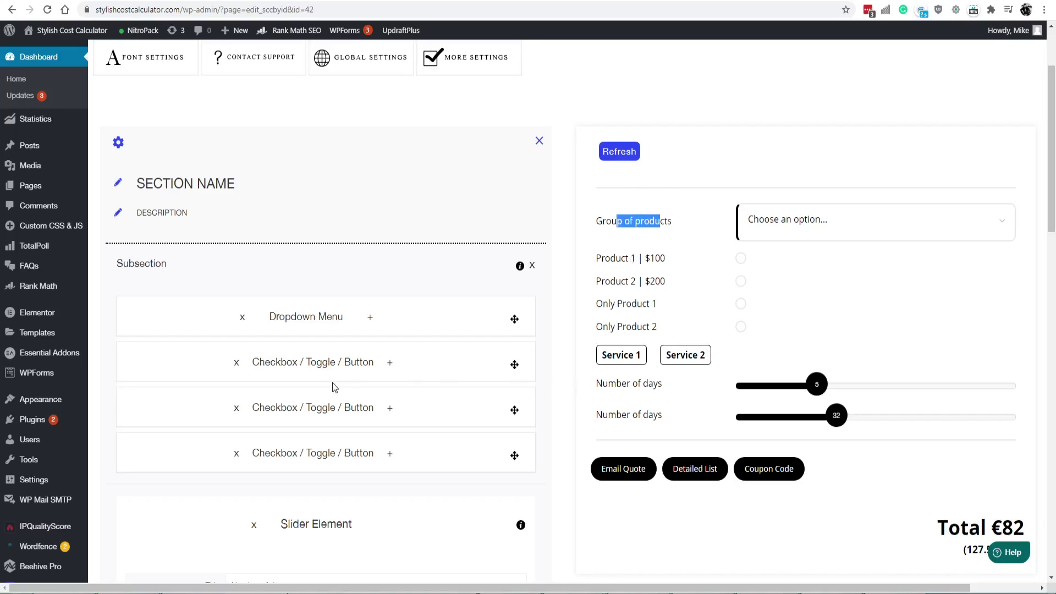
{"action": "scroll", "coordinate": [318, 485], "scroll_direction": "down", "scroll_amount": 2}
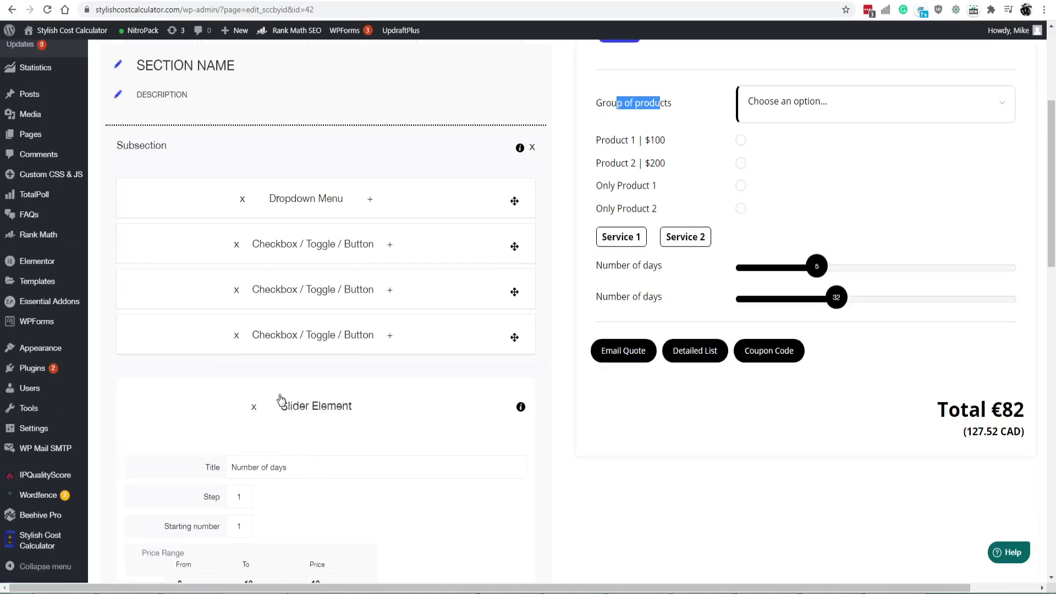
{"action": "scroll", "coordinate": [278, 412], "scroll_direction": "down", "scroll_amount": 6}
{"action": "scroll", "coordinate": [277, 380], "scroll_direction": "up", "scroll_amount": 5}
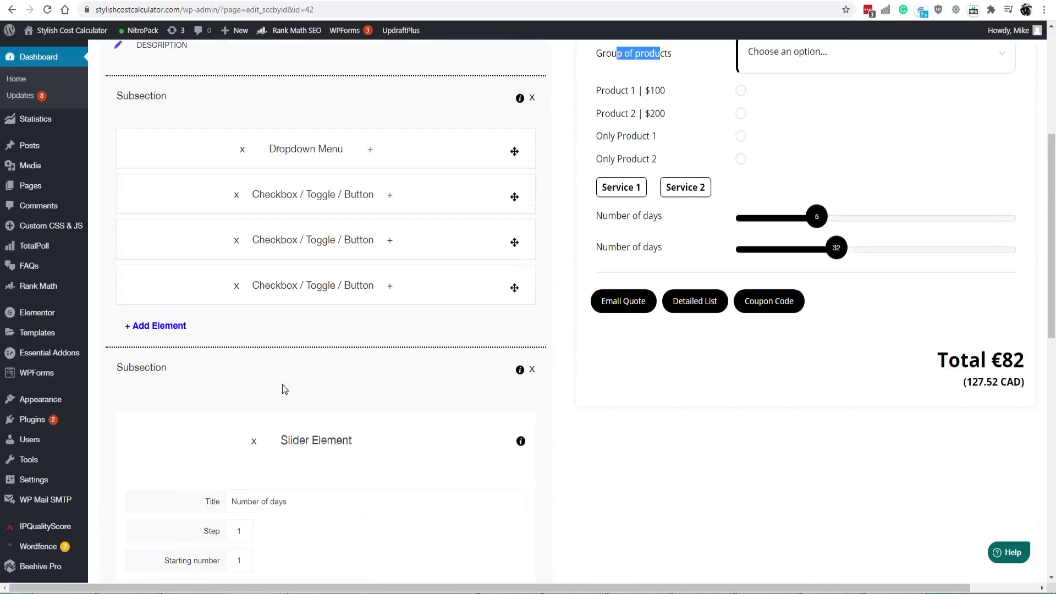
{"action": "scroll", "coordinate": [271, 347], "scroll_direction": "up", "scroll_amount": 3}
{"action": "scroll", "coordinate": [235, 427], "scroll_direction": "down", "scroll_amount": 1}
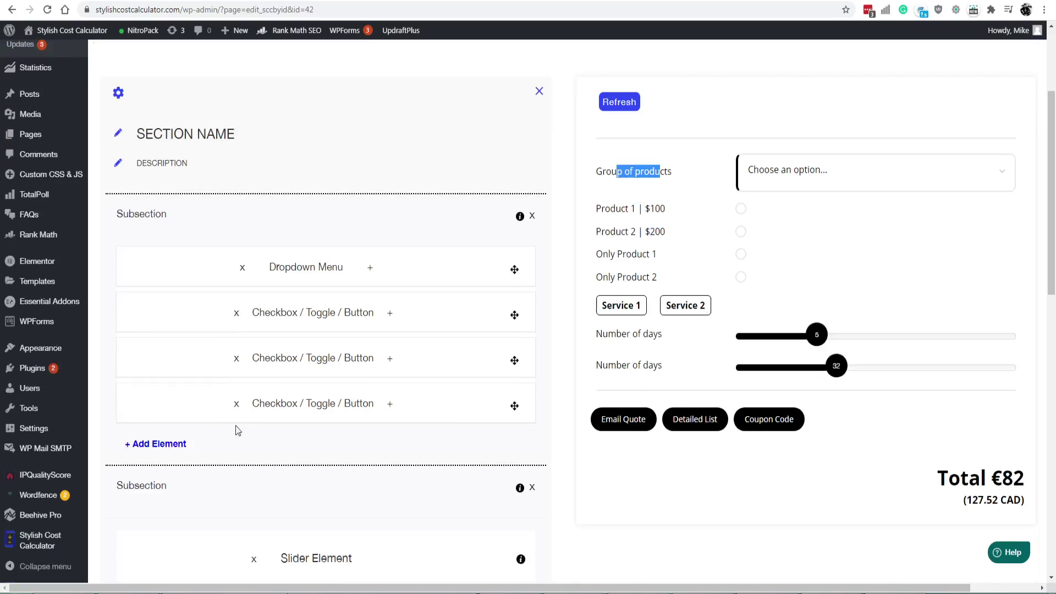
Add a Comment Box element titled 'Name'.
{"action": "left_click", "coordinate": [146, 447]}
{"action": "scroll", "coordinate": [332, 430], "scroll_direction": "down", "scroll_amount": 1}
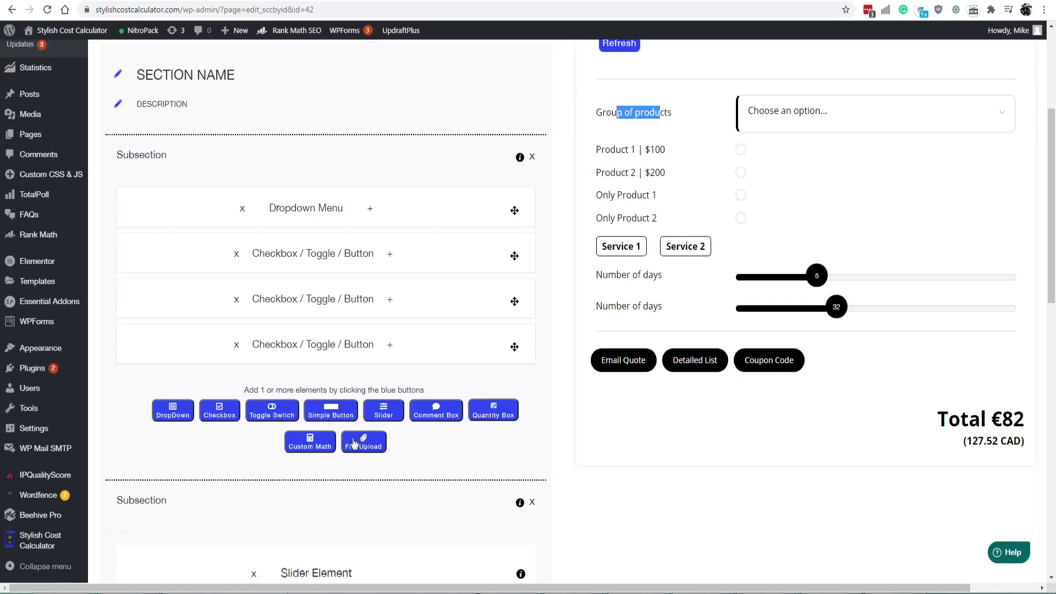
{"action": "left_click", "coordinate": [461, 411]}
{"action": "scroll", "coordinate": [448, 410], "scroll_direction": "down", "scroll_amount": 6}
{"action": "scroll", "coordinate": [308, 244], "scroll_direction": "up", "scroll_amount": 2}
{"action": "left_click", "coordinate": [308, 245]}
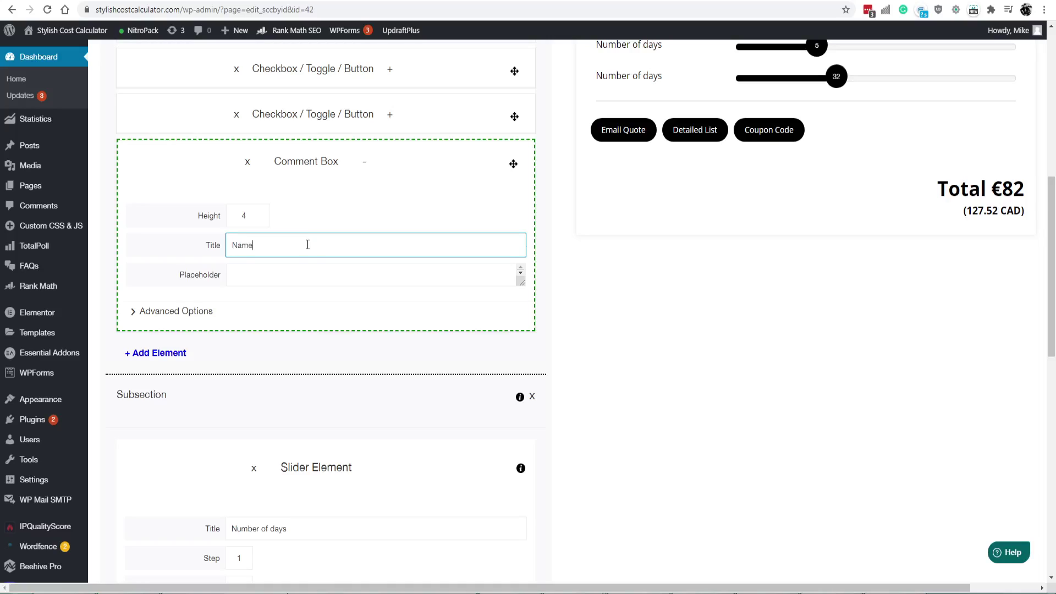
{"action": "key", "text": "Tab"}
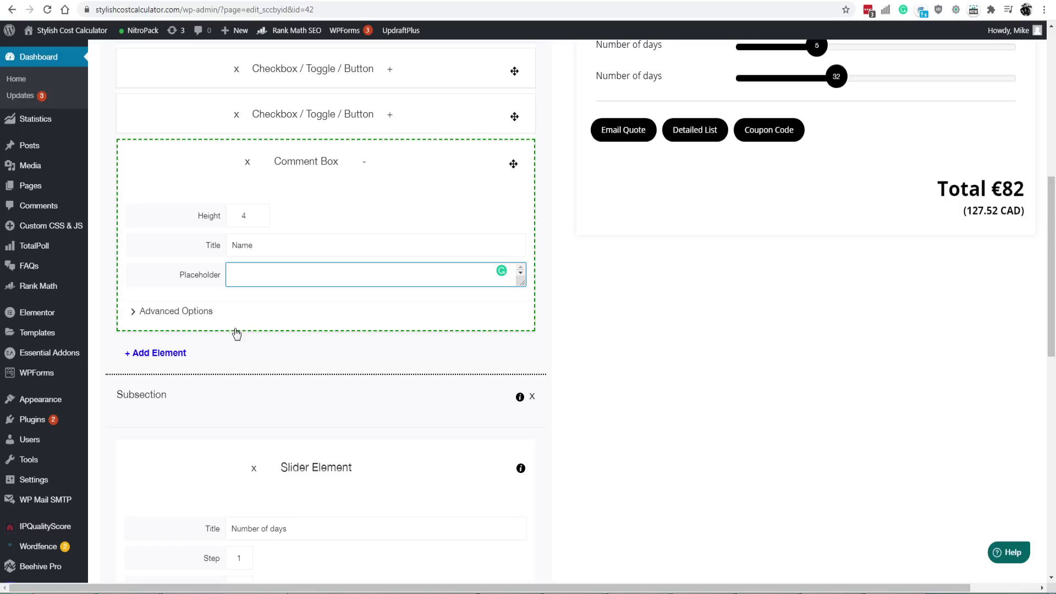
Add a second Comment Box titled 'Address' and check both titles.
{"action": "left_click", "coordinate": [155, 352]}
{"action": "left_click", "coordinate": [436, 378]}
{"action": "scroll", "coordinate": [302, 313], "scroll_direction": "down", "scroll_amount": 6}
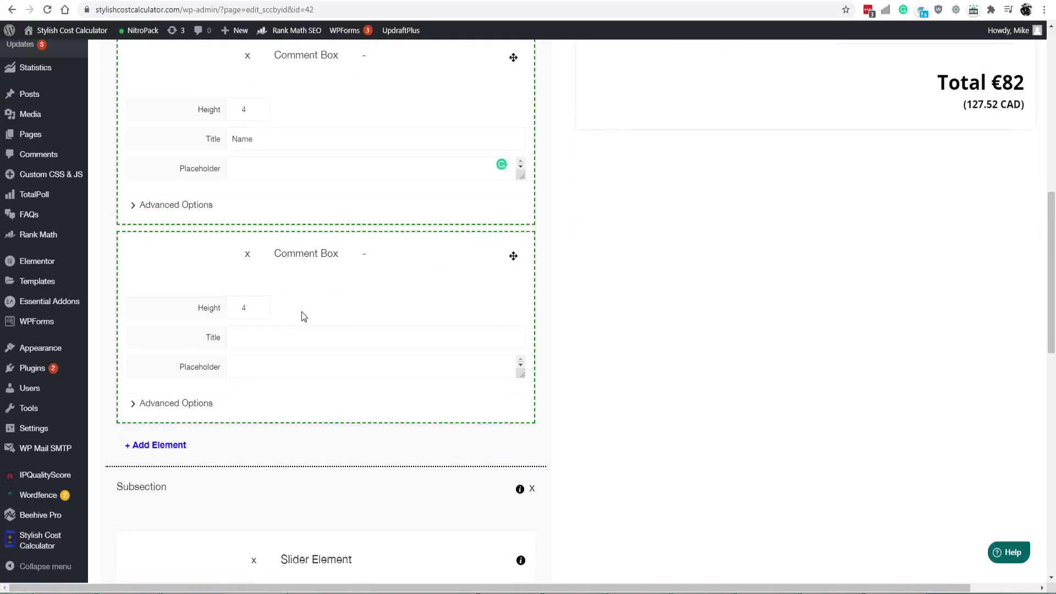
{"action": "left_click", "coordinate": [269, 132]}
{"action": "scroll", "coordinate": [354, 262], "scroll_direction": "up", "scroll_amount": 4}
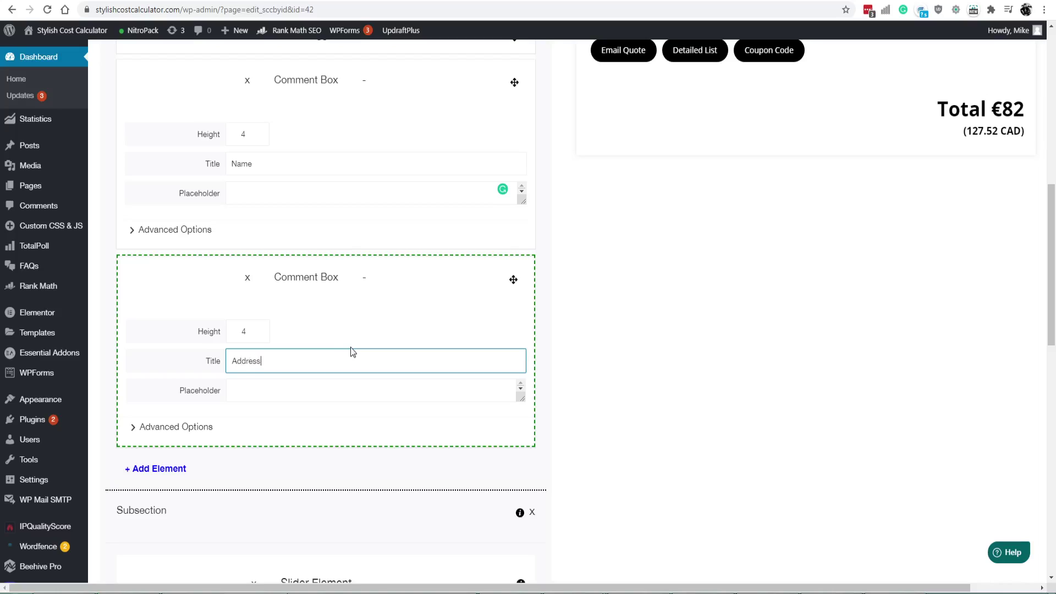
{"action": "scroll", "coordinate": [414, 335], "scroll_direction": "up", "scroll_amount": 3}
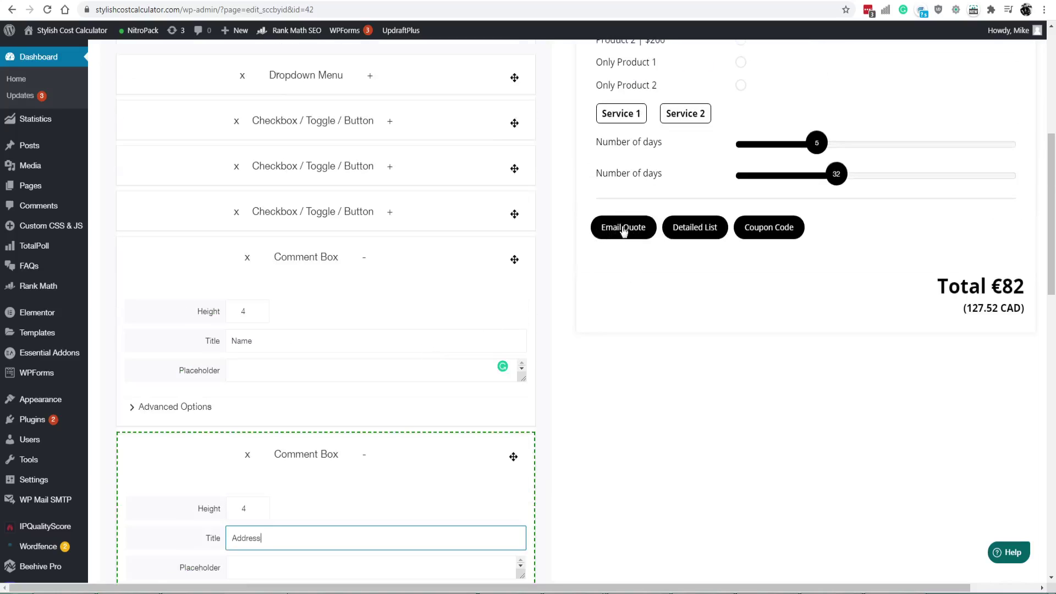
{"action": "scroll", "coordinate": [490, 341], "scroll_direction": "down", "scroll_amount": 2}
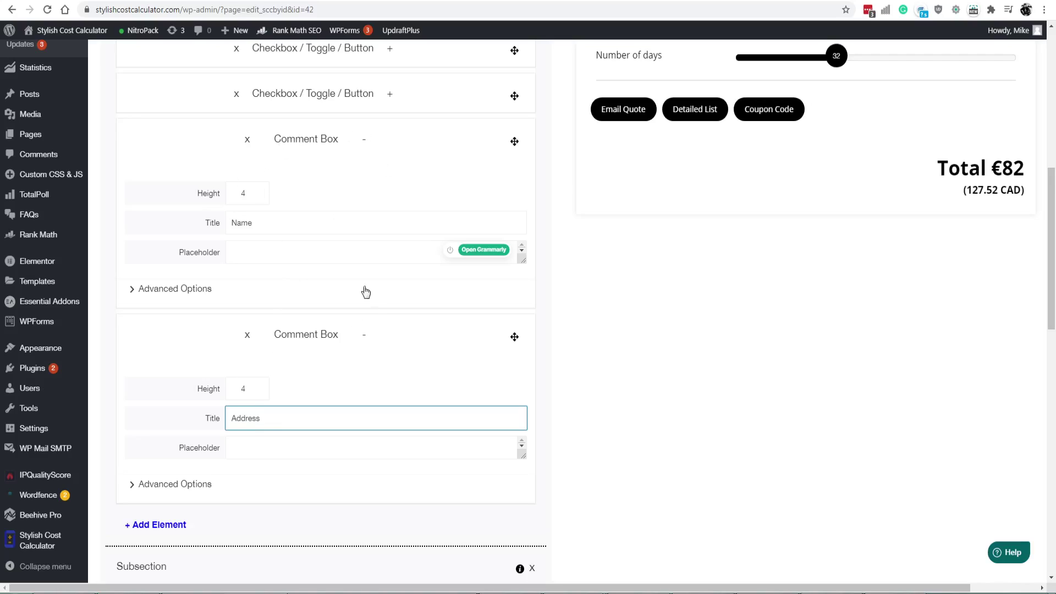
{"action": "scroll", "coordinate": [283, 408], "scroll_direction": "down", "scroll_amount": 1}
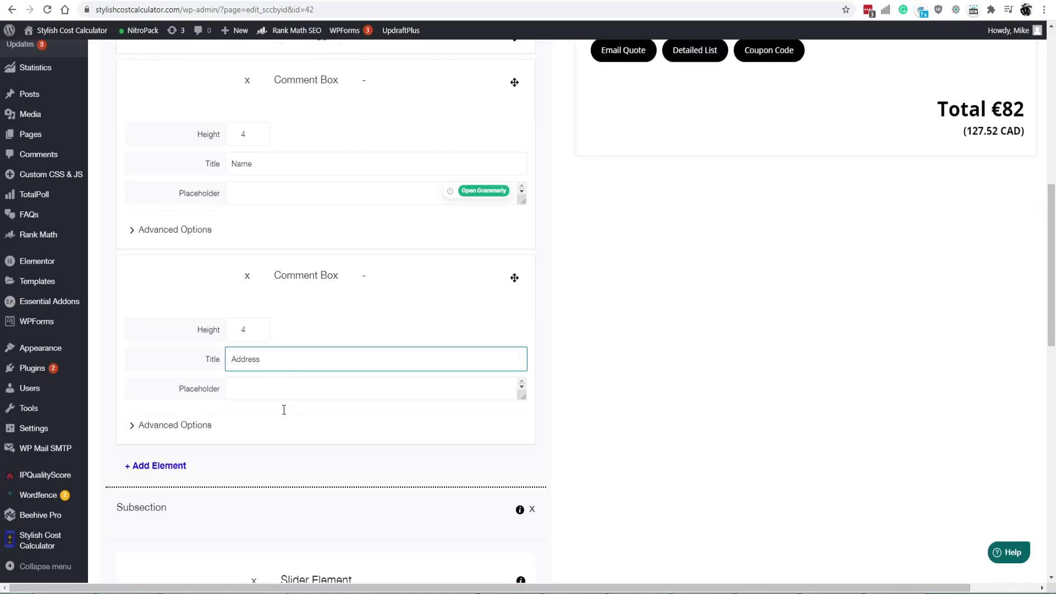
{"action": "scroll", "coordinate": [287, 306], "scroll_direction": "up", "scroll_amount": 1}
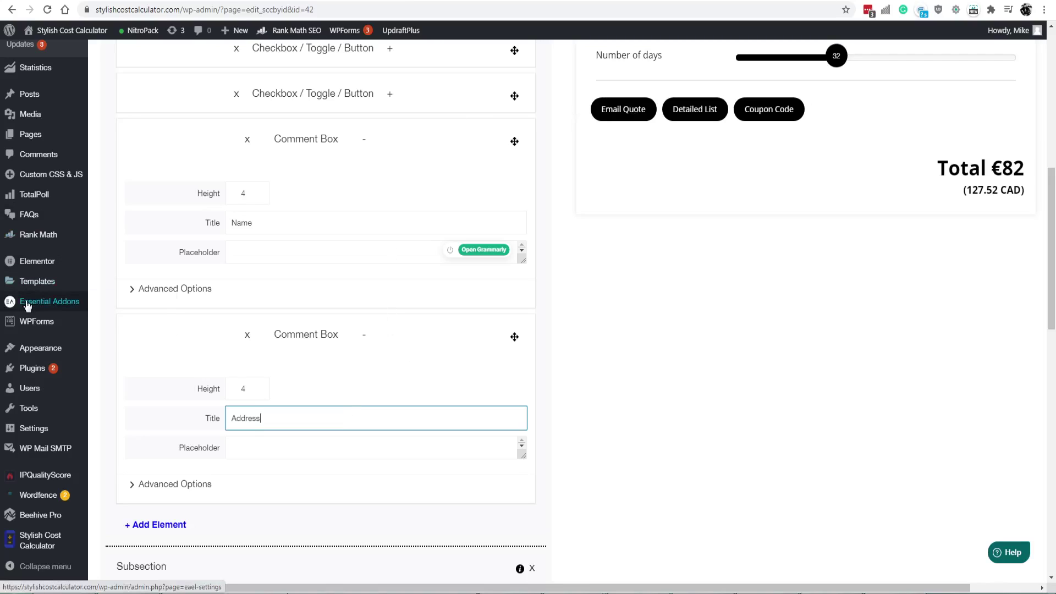
{"action": "left_click", "coordinate": [207, 221]}
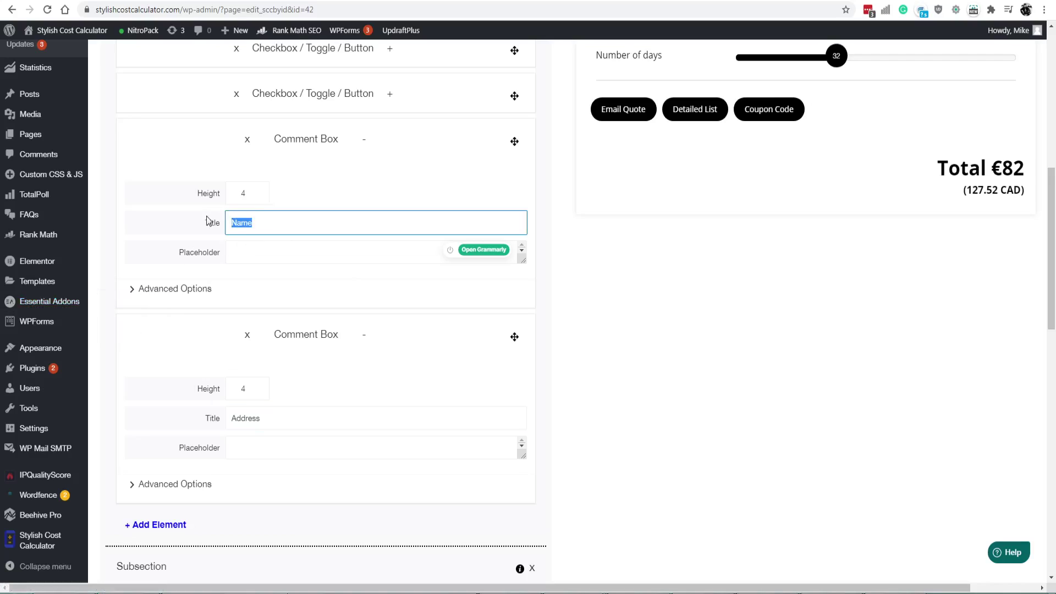
{"action": "left_click_drag", "start_coordinate": [260, 414], "coordinate": [245, 412]}
{"action": "double_click", "coordinate": [257, 220]}
{"action": "scroll", "coordinate": [318, 373], "scroll_direction": "down", "scroll_amount": 3}
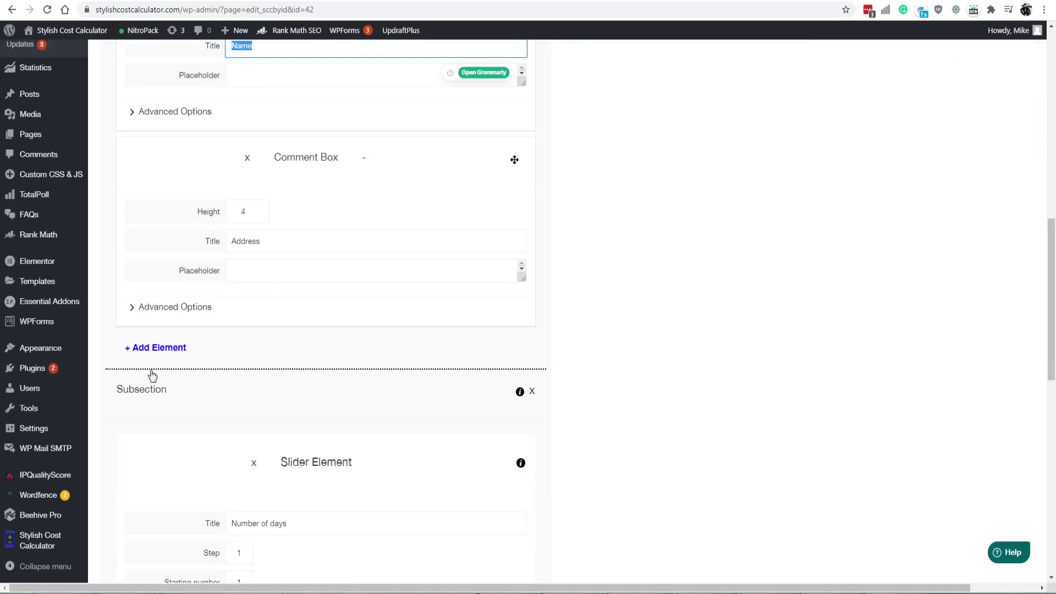
Add a Quantity Box titled 'Number of days' priced 50, then save the calculator.
{"action": "left_click", "coordinate": [157, 349]}
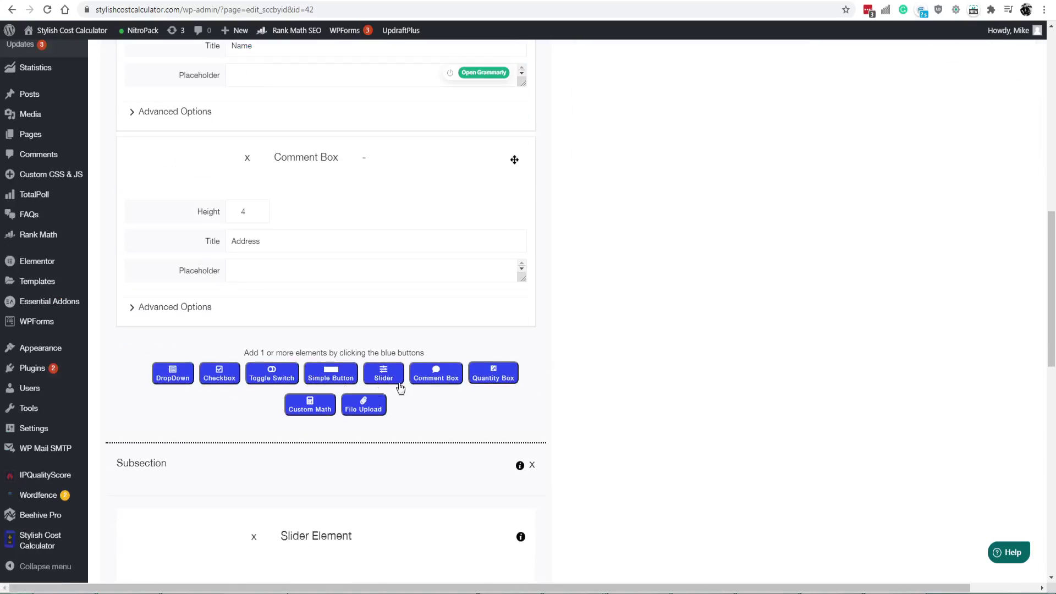
{"action": "left_click", "coordinate": [495, 373]}
{"action": "scroll", "coordinate": [272, 300], "scroll_direction": "up", "scroll_amount": 2}
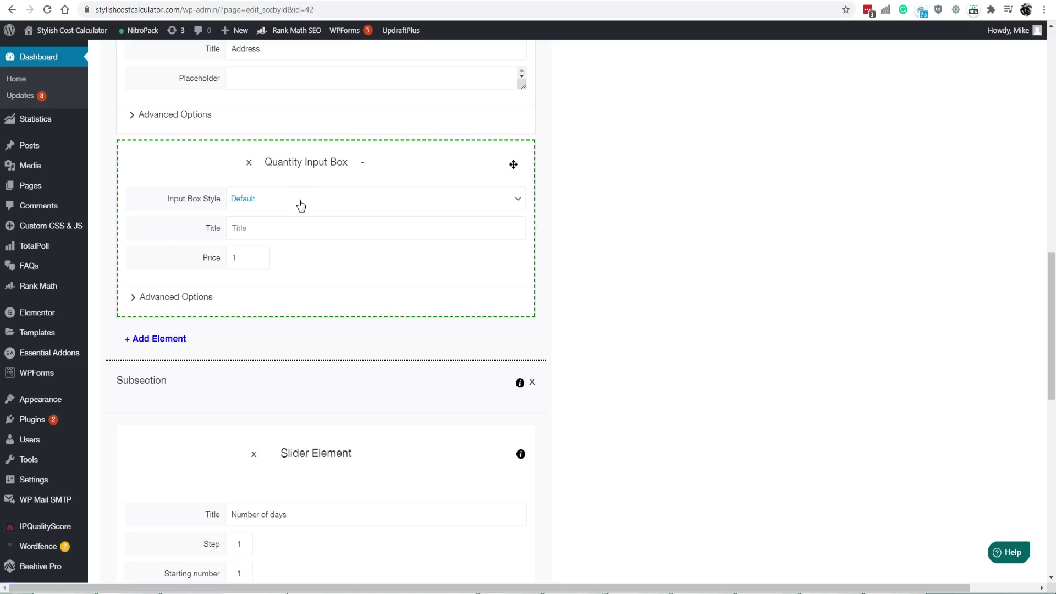
{"action": "double_click", "coordinate": [247, 265]}
{"action": "left_click_drag", "start_coordinate": [239, 257], "coordinate": [221, 255]}
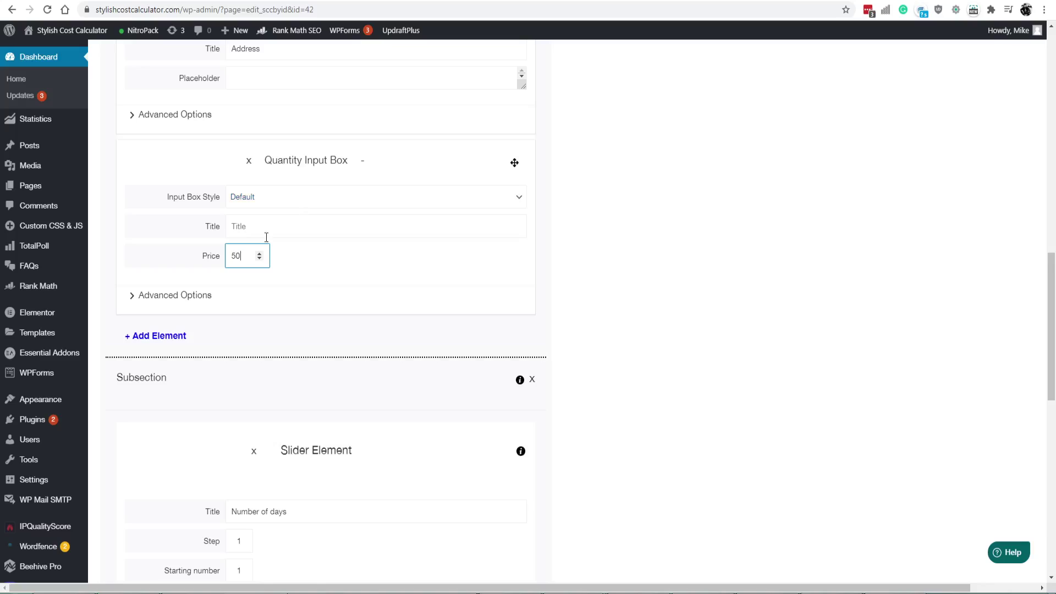
{"action": "left_click", "coordinate": [338, 220]}
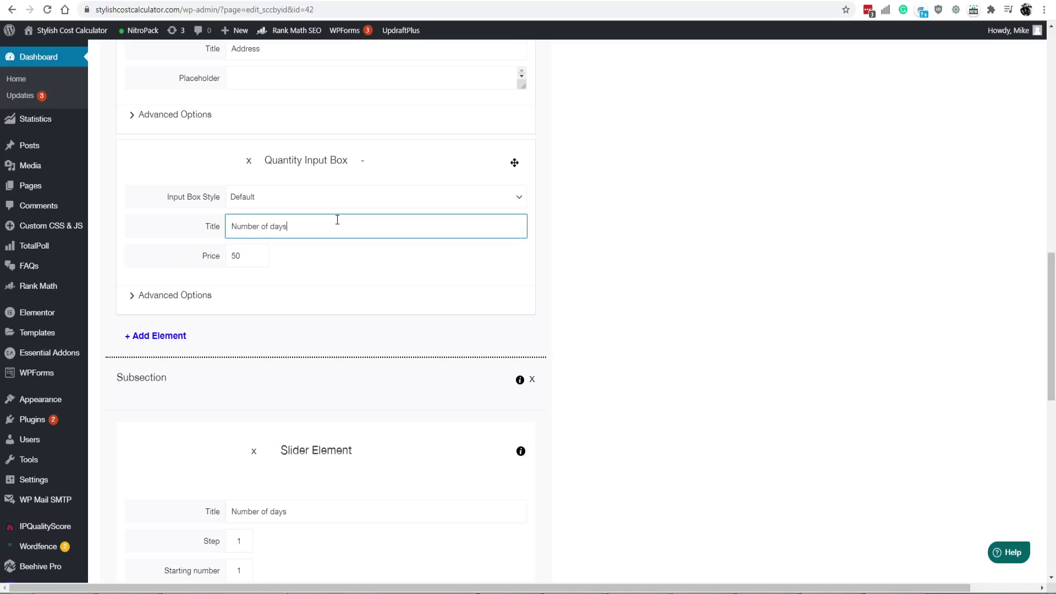
{"action": "scroll", "coordinate": [546, 223], "scroll_direction": "up", "scroll_amount": 15}
{"action": "left_click", "coordinate": [616, 131]}
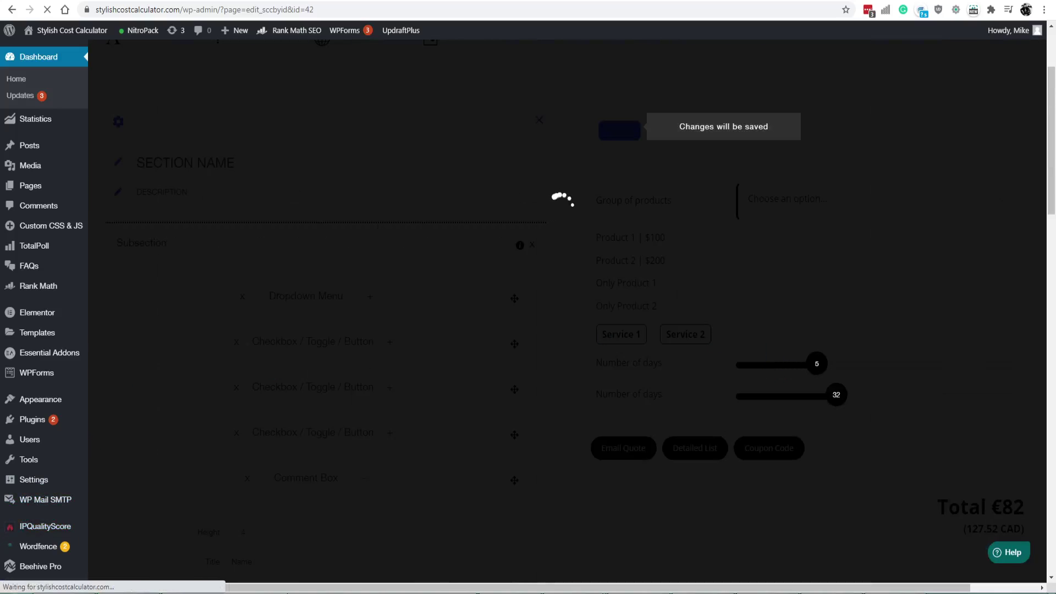
Enter 100 days in the Number Of Days | $50/day quantity field and apply it.
{"action": "scroll", "coordinate": [770, 434], "scroll_direction": "down", "scroll_amount": 5}
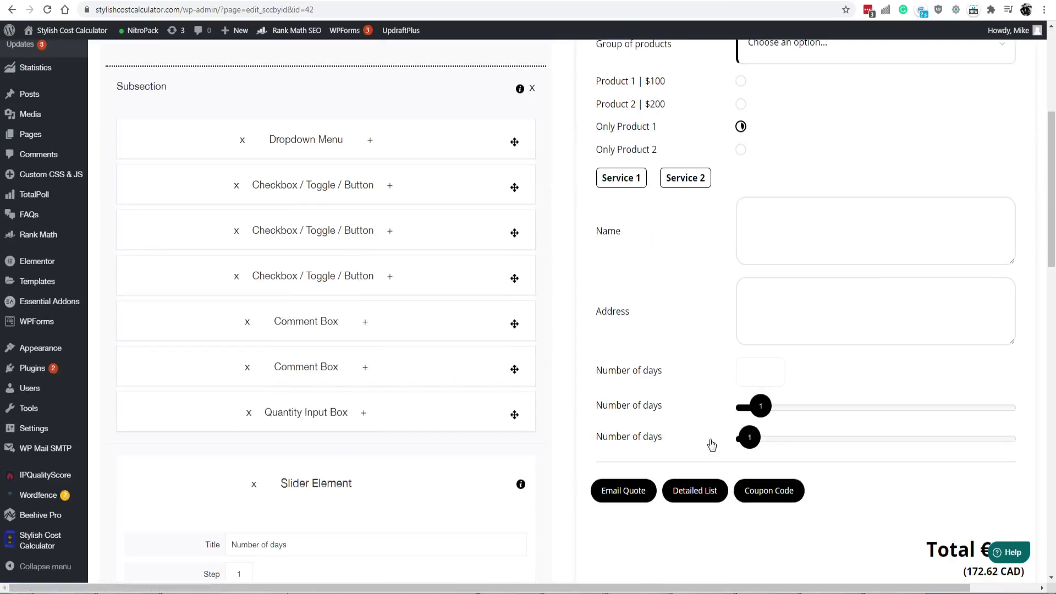
{"action": "left_click", "coordinate": [762, 370]}
{"action": "scroll", "coordinate": [802, 406], "scroll_direction": "down", "scroll_amount": 2}
{"action": "left_click", "coordinate": [902, 447]}
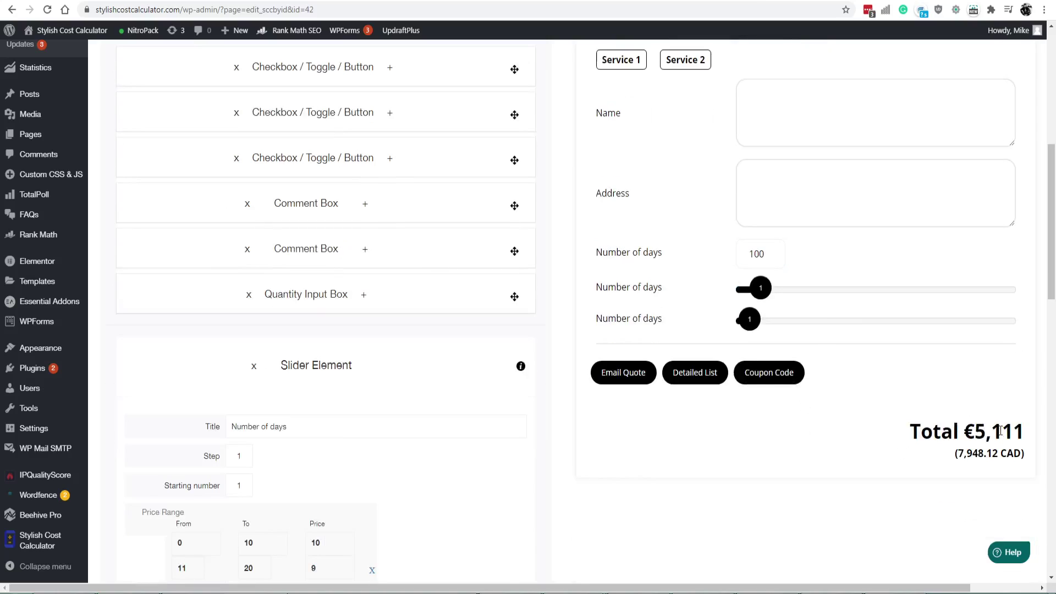
Drag both day sliders to 0 and check the €0 total.
{"action": "left_click_drag", "start_coordinate": [759, 288], "coordinate": [747, 289]}
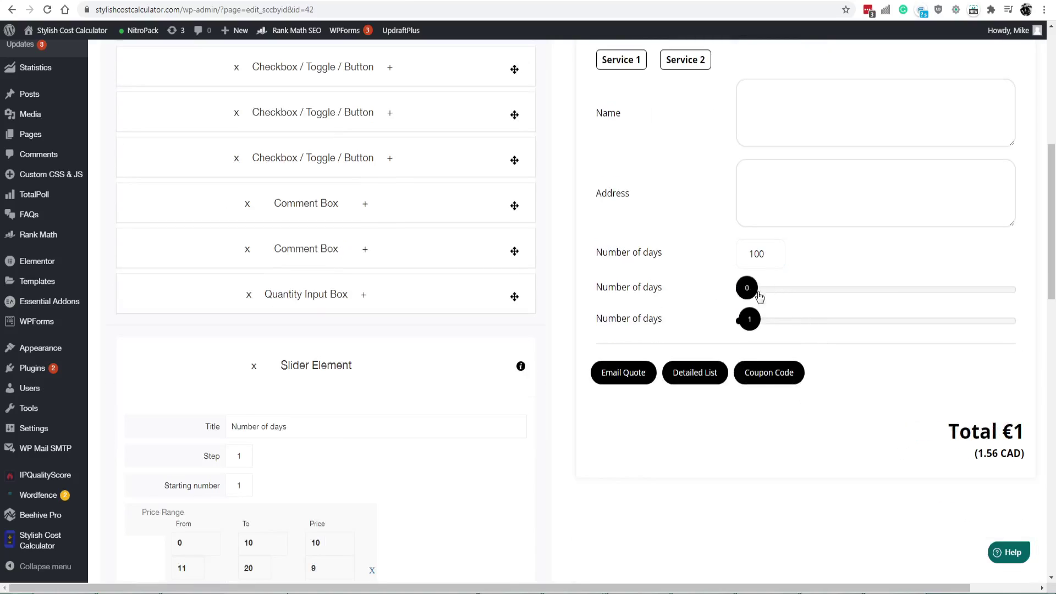
{"action": "left_click_drag", "start_coordinate": [715, 325], "coordinate": [718, 323]}
{"action": "left_click_drag", "start_coordinate": [997, 436], "coordinate": [1026, 438]}
{"action": "left_click", "coordinate": [1026, 437]}
View the detailed list quote, then close it with X.
{"action": "left_click", "coordinate": [773, 251]}
{"action": "left_click", "coordinate": [694, 379]}
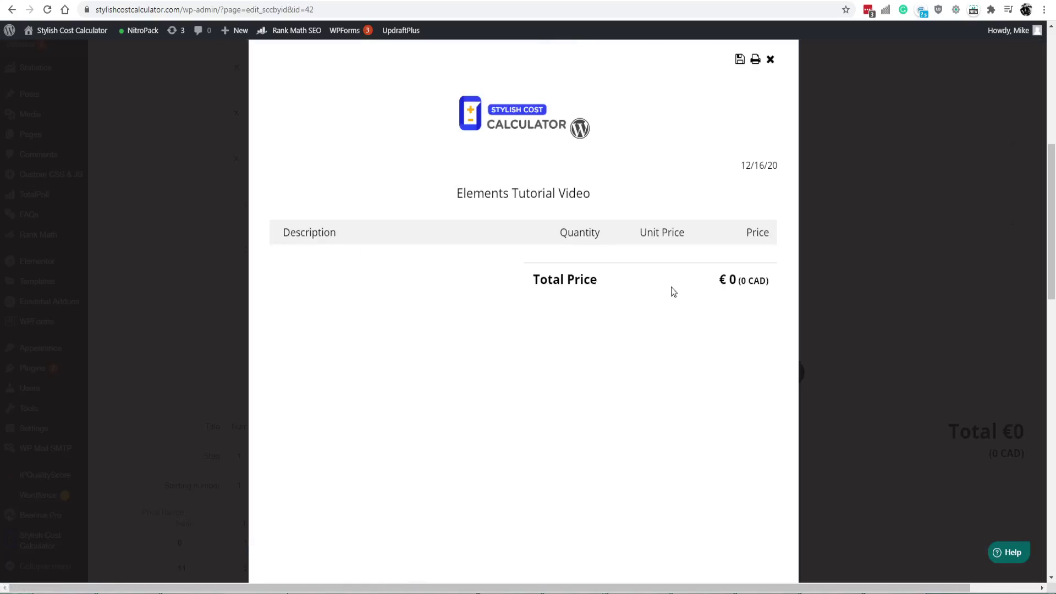
{"action": "left_click", "coordinate": [771, 59]}
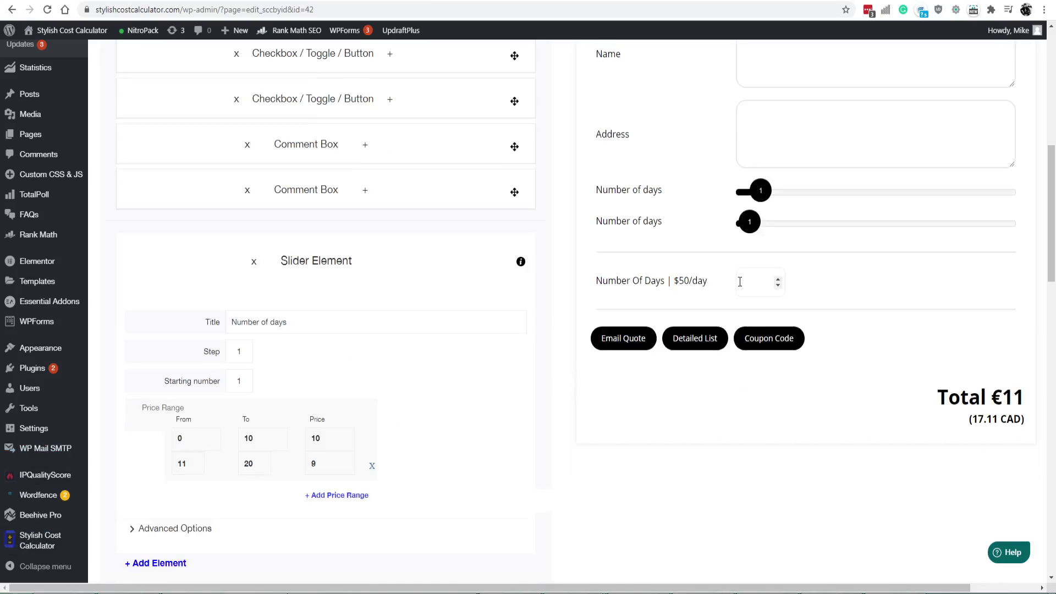
Step Number Of Days up to 10 with the spinner and drag both day sliders to 0.
{"action": "left_click", "coordinate": [759, 282]}
{"action": "left_click", "coordinate": [778, 280]}
{"action": "left_click", "coordinate": [778, 280]}
{"action": "left_click", "coordinate": [778, 279]}
{"action": "left_click", "coordinate": [778, 279]}
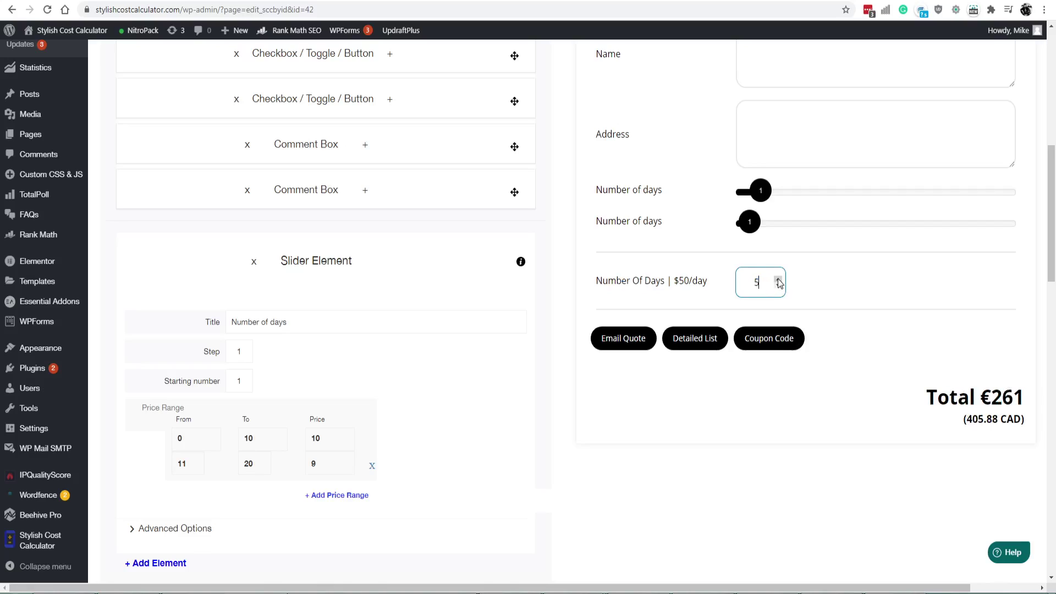
{"action": "left_click_drag", "start_coordinate": [761, 190], "coordinate": [702, 203]}
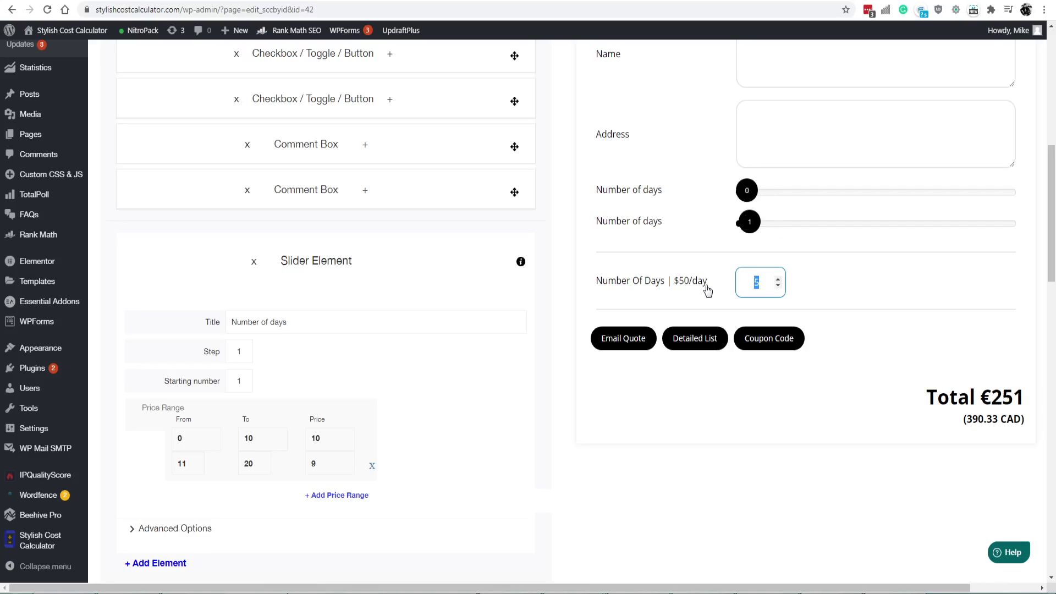
{"action": "left_click", "coordinate": [776, 280]}
{"action": "left_click", "coordinate": [776, 280]}
{"action": "left_click", "coordinate": [776, 280]}
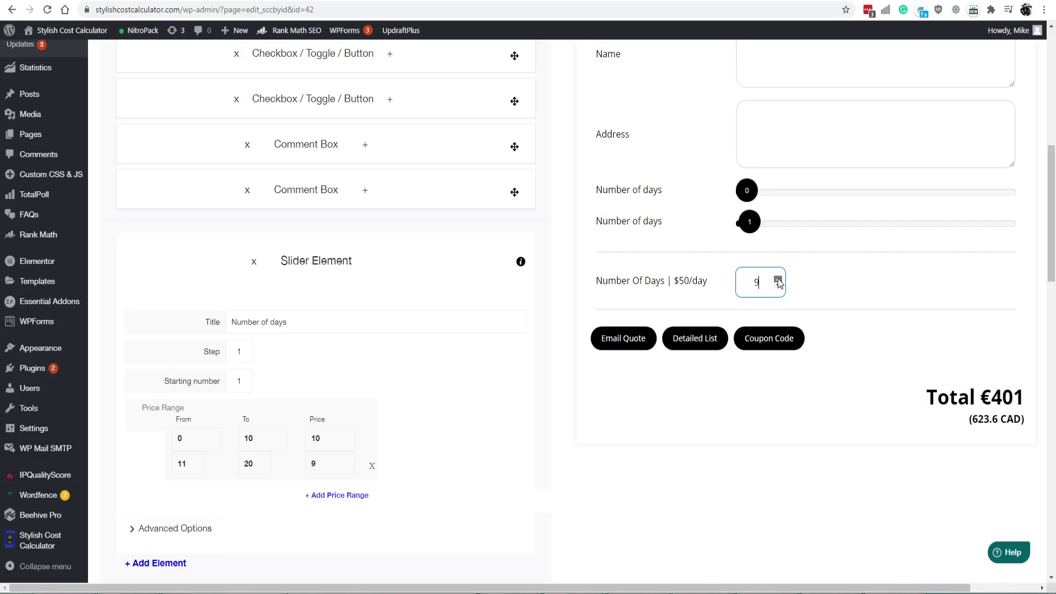
{"action": "left_click", "coordinate": [777, 280]}
{"action": "left_click_drag", "start_coordinate": [749, 221], "coordinate": [724, 229]}
{"action": "left_click", "coordinate": [776, 280]}
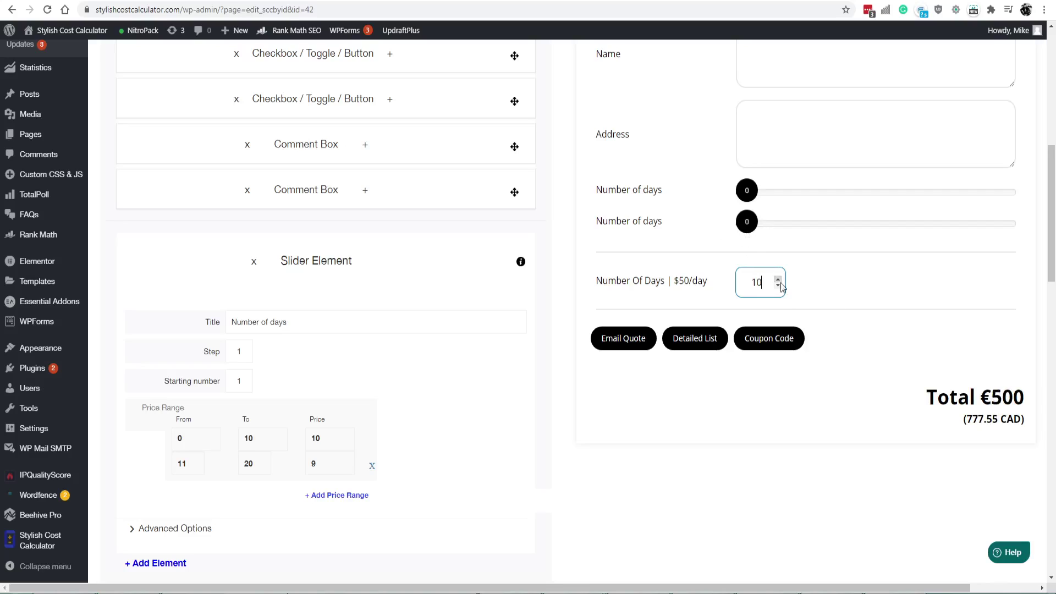
Open the detailed quote and check the Number Of Days line at €50 per day.
{"action": "left_click", "coordinate": [724, 346]}
{"action": "left_click_drag", "start_coordinate": [284, 254], "coordinate": [375, 253]}
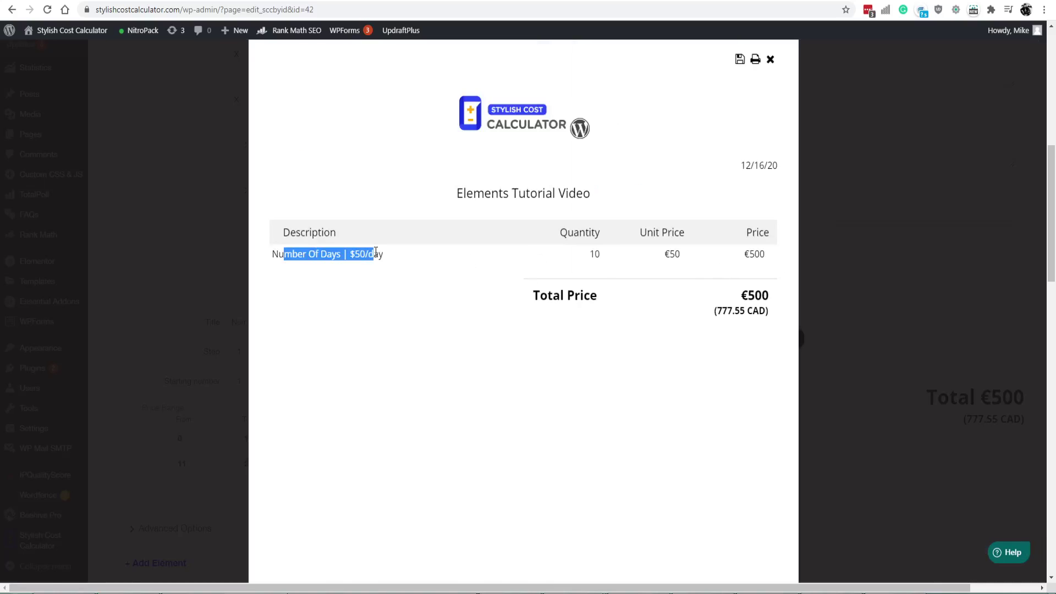
{"action": "left_click", "coordinate": [451, 284]}
{"action": "left_click_drag", "start_coordinate": [663, 253], "coordinate": [685, 254]}
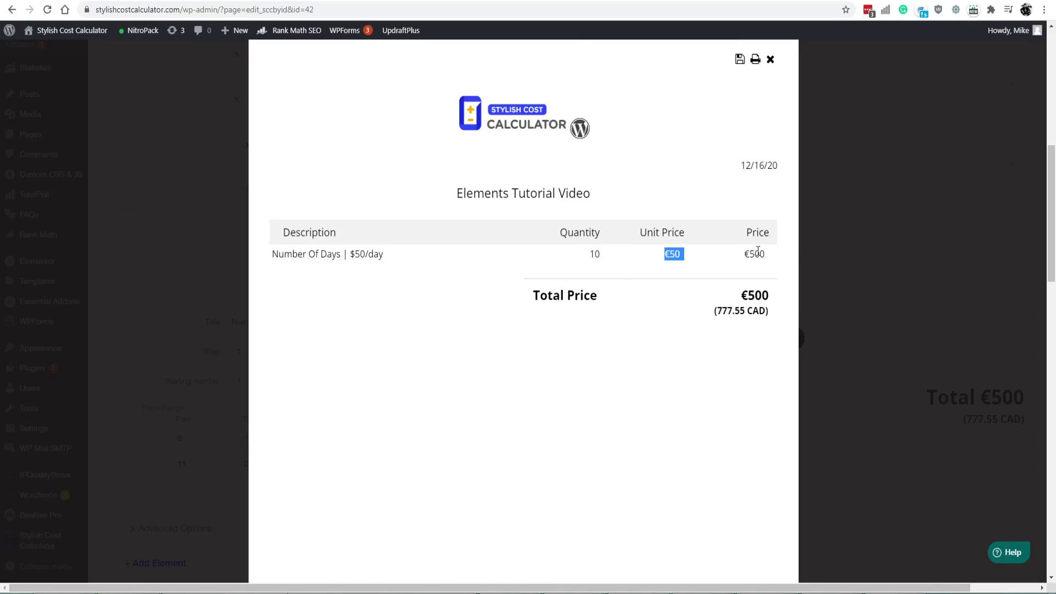